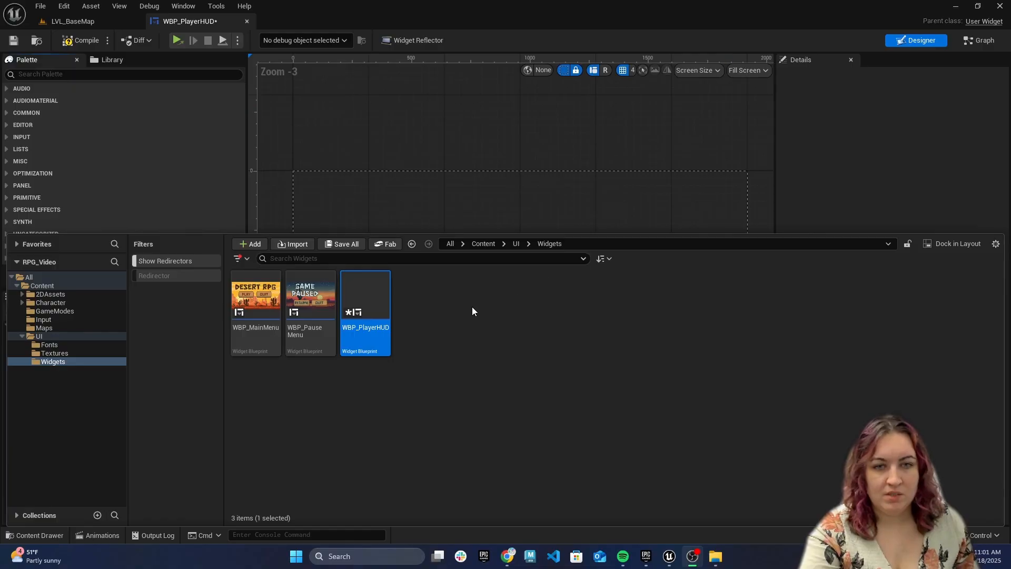
pyautogui.rightClick(432, 300)
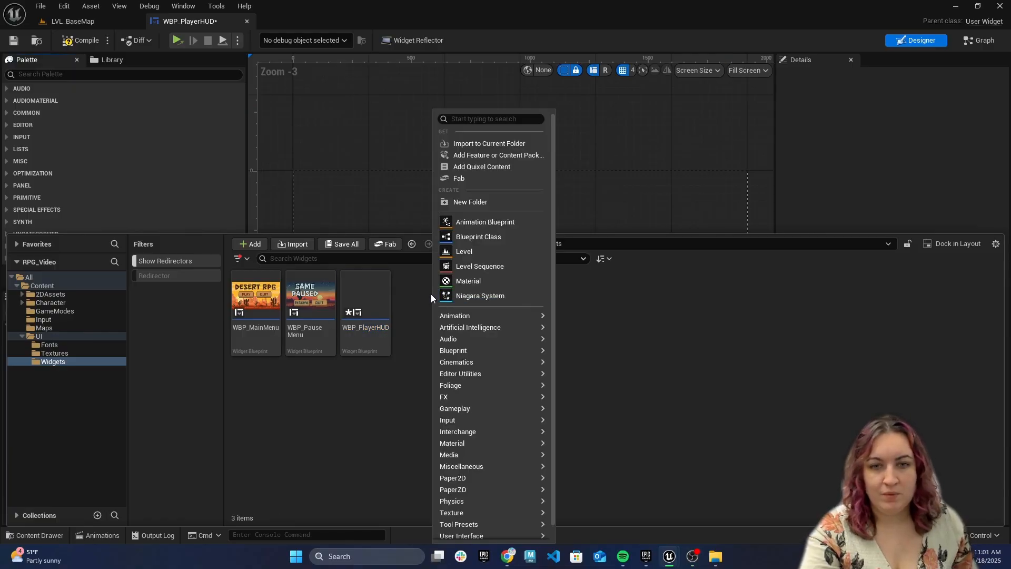
pyautogui.moveTo(466, 536)
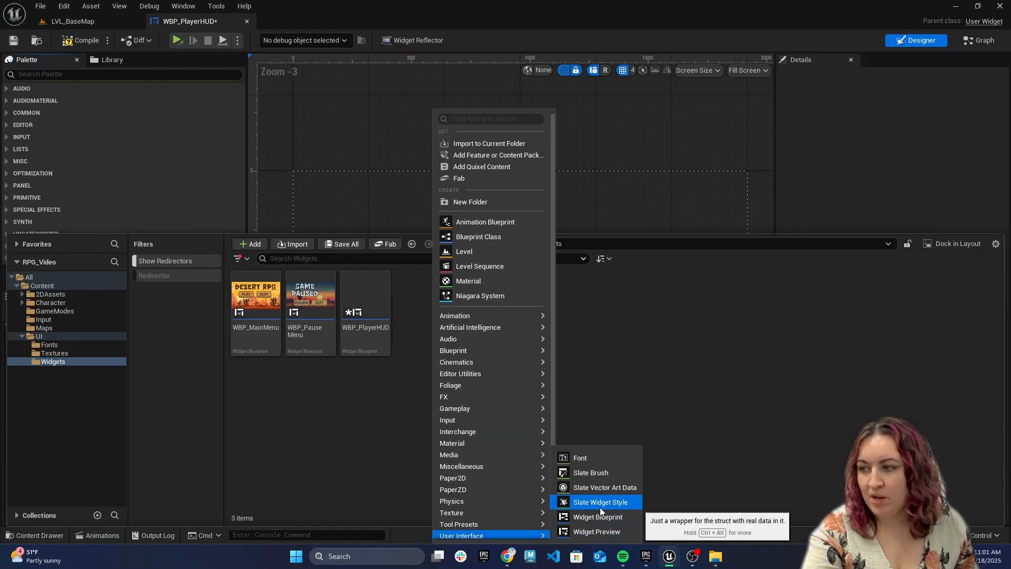
pyautogui.click(782, 315)
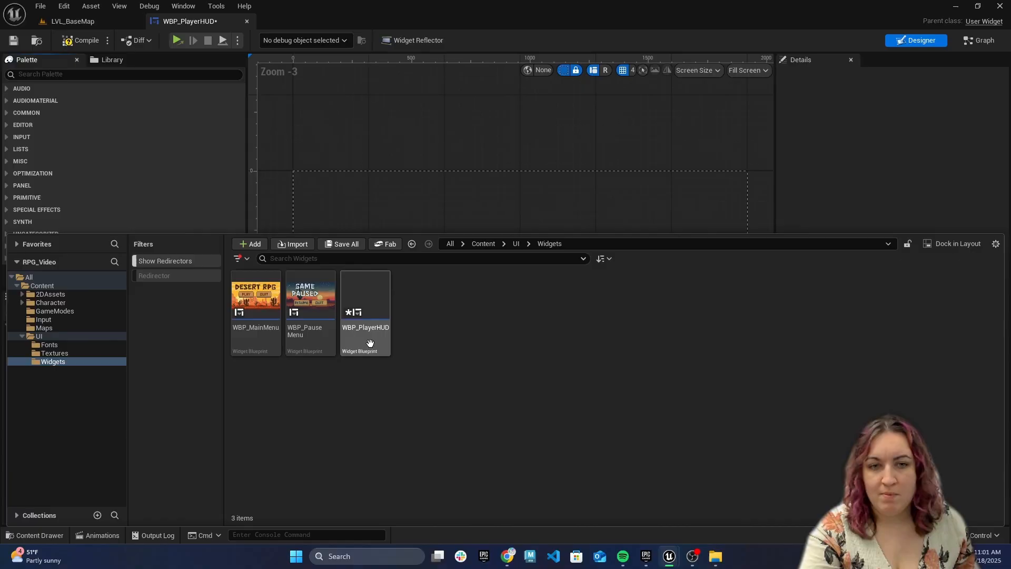
# Step: Return to the WBP_PlayerHUD designer, select its Canvas Panel and save the widget
pyautogui.click(370, 342)
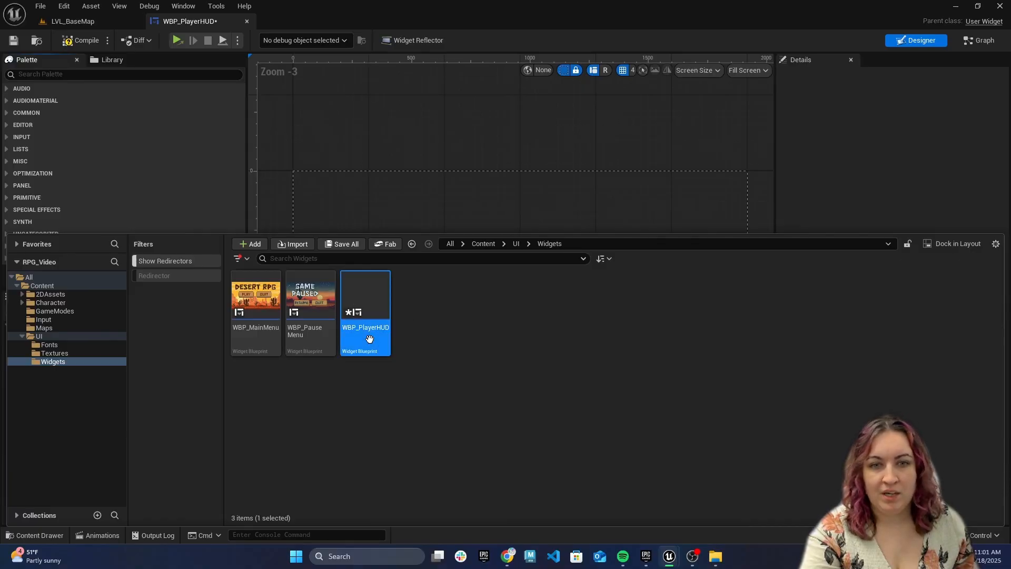
pyautogui.click(53, 535)
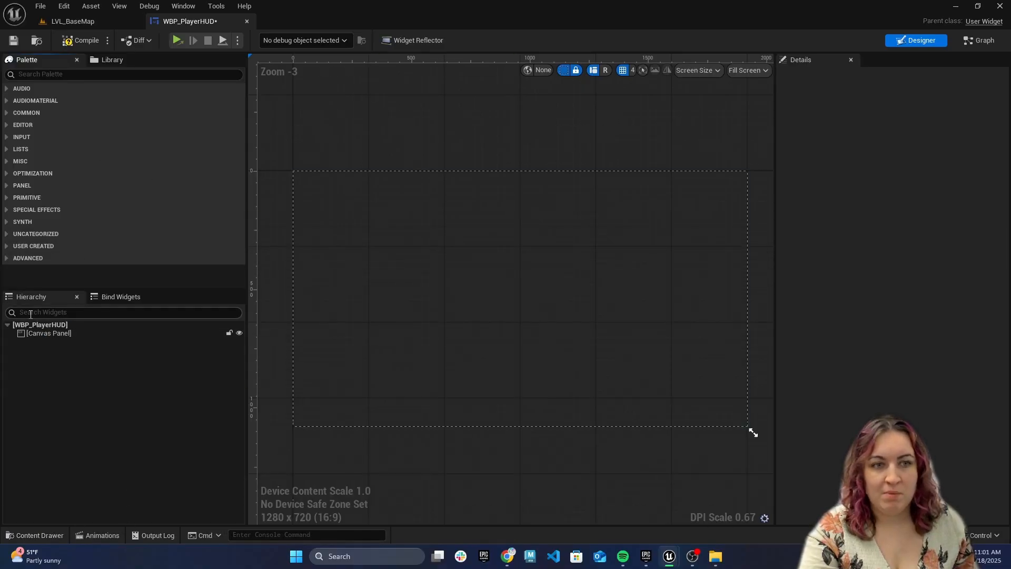
pyautogui.click(64, 332)
pyautogui.click(38, 78)
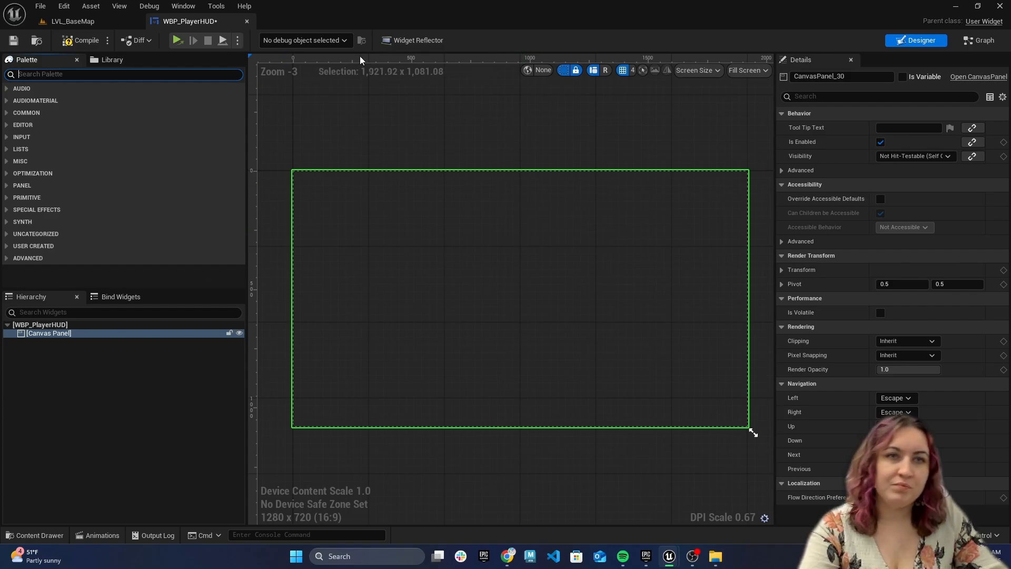
pyautogui.click(13, 40)
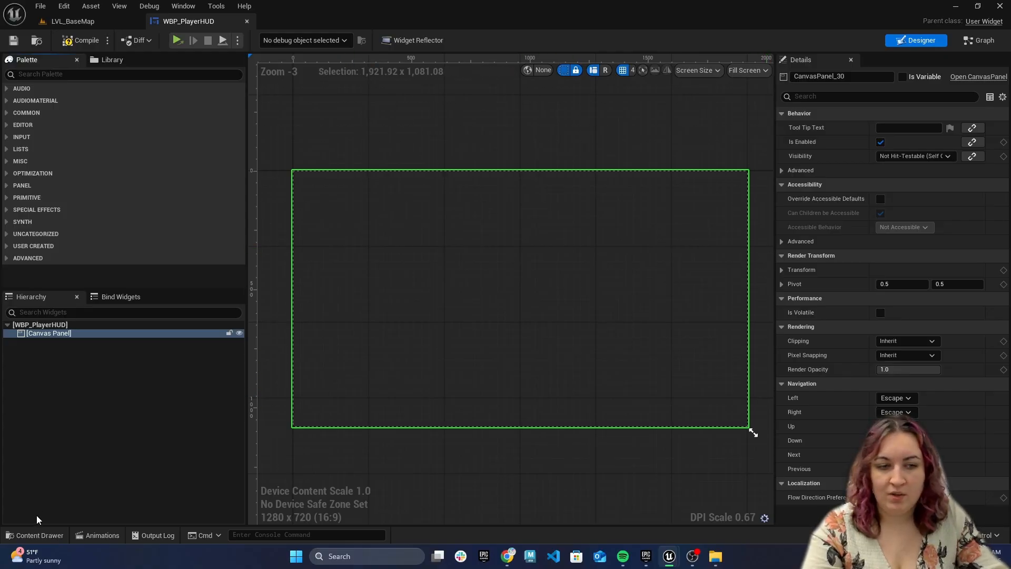
# Step: Delete the healthbar texture from the UI/Textures folder and import the Bars texture in its place
pyautogui.click(35, 535)
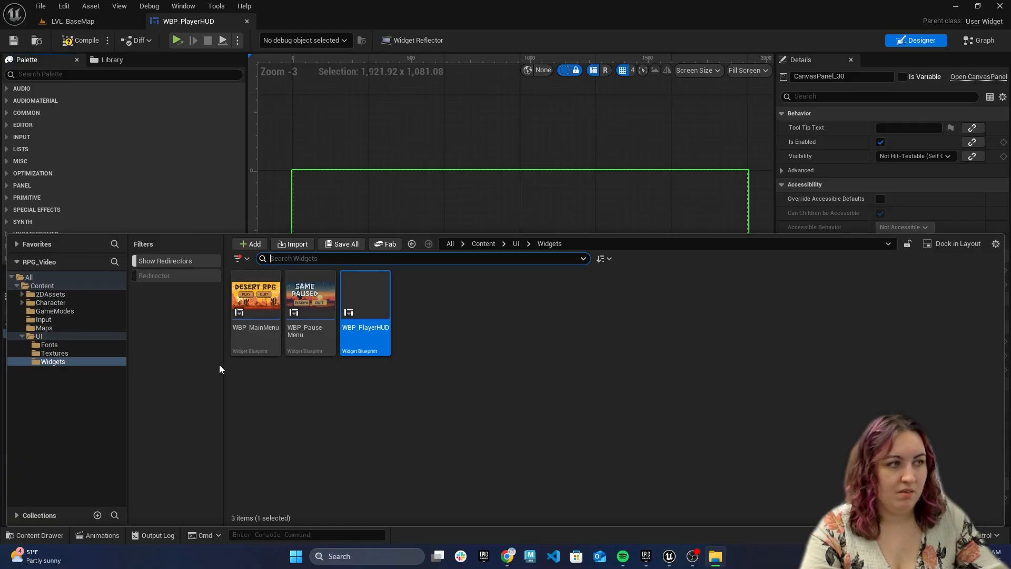
pyautogui.click(50, 351)
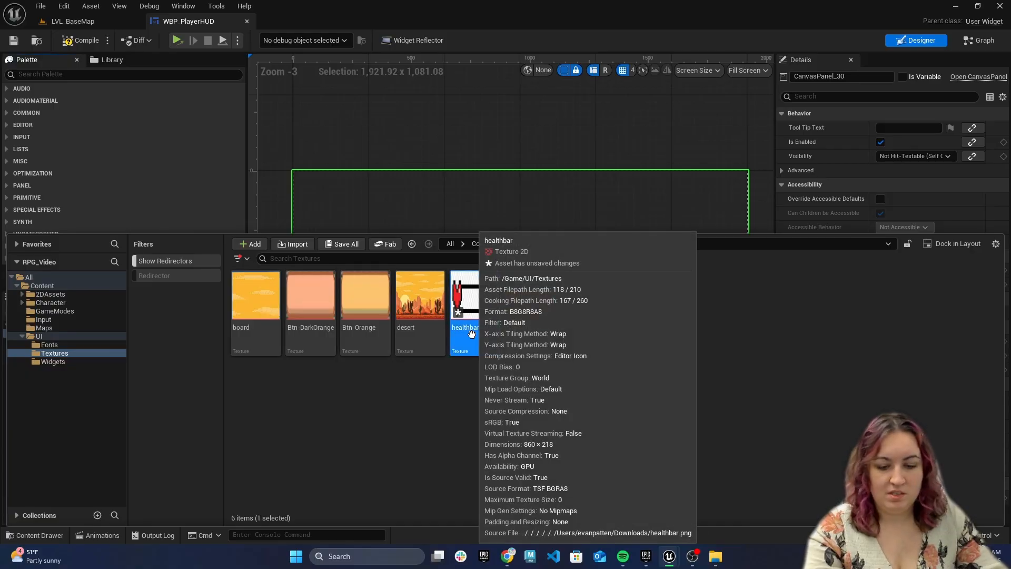
pyautogui.press('Delete')
pyautogui.click(429, 447)
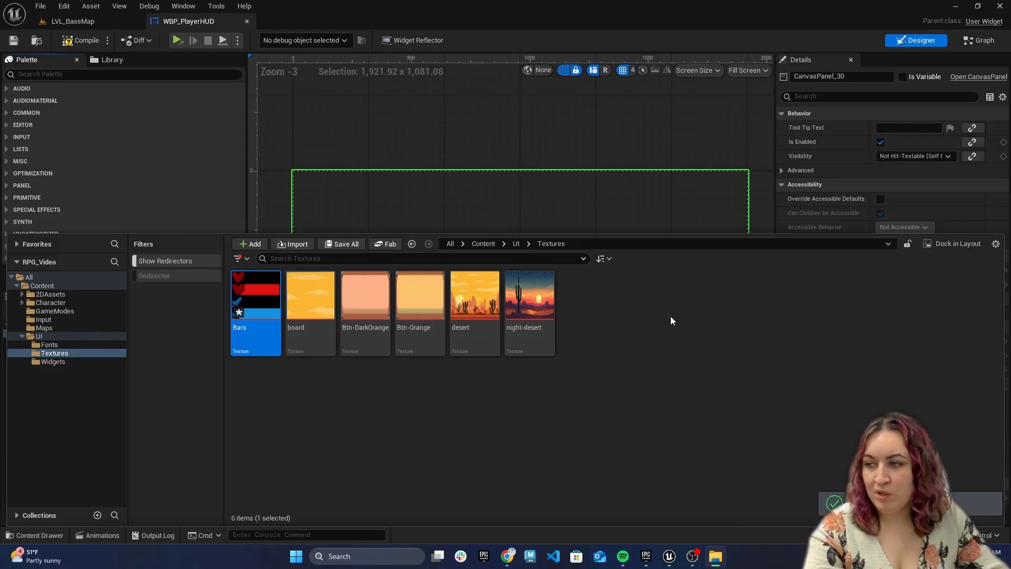
# Step: Apply the Paper2D texture settings to the Bars texture
pyautogui.rightClick(267, 329)
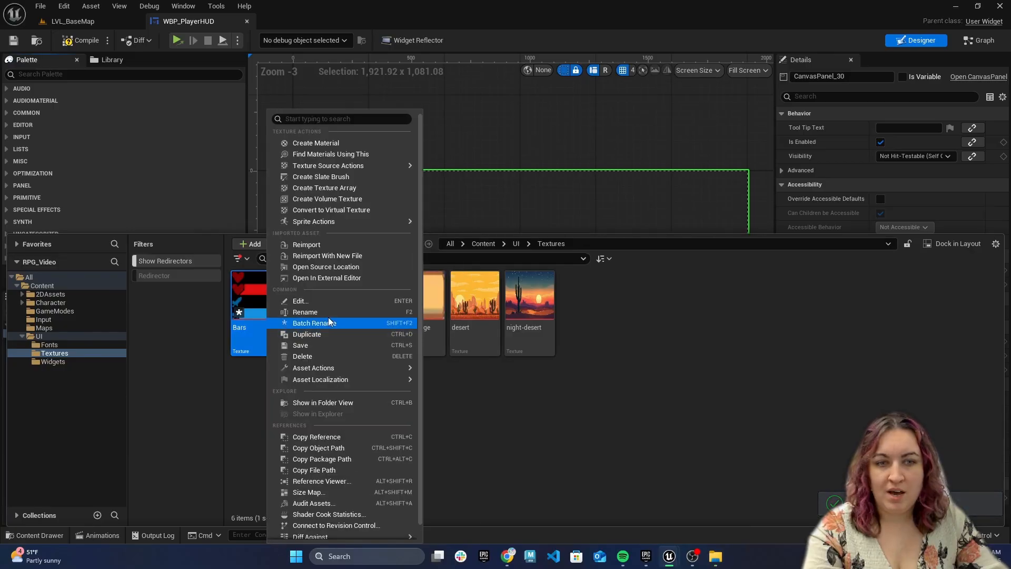
pyautogui.moveTo(347, 221)
pyautogui.press('Escape')
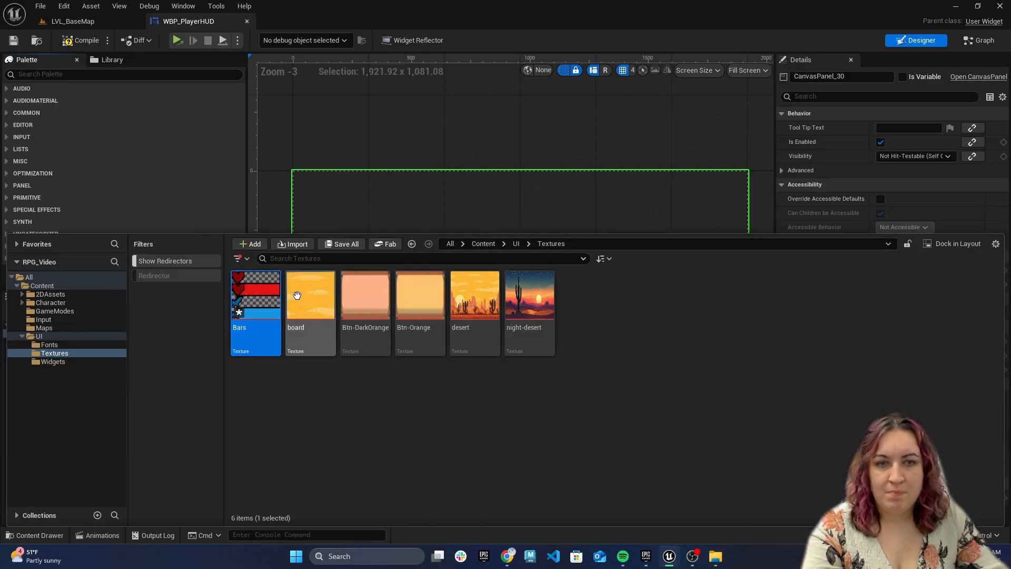
# Step: Set up sprite extraction for the Bars texture in Grid mode with a cell width of 64 and cell height of 16
pyautogui.rightClick(270, 323)
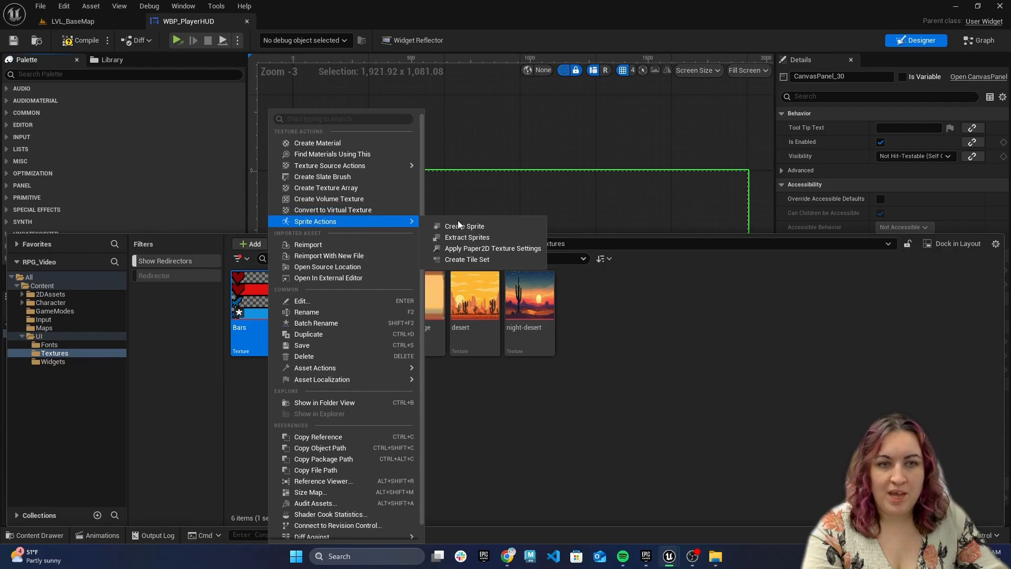
pyautogui.click(467, 237)
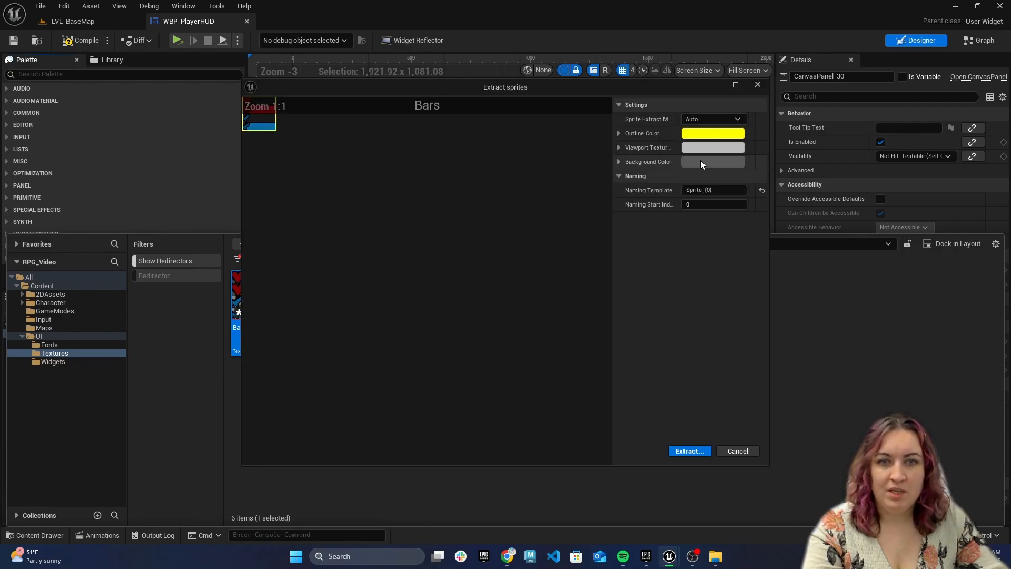
pyautogui.click(690, 118)
pyautogui.click(704, 140)
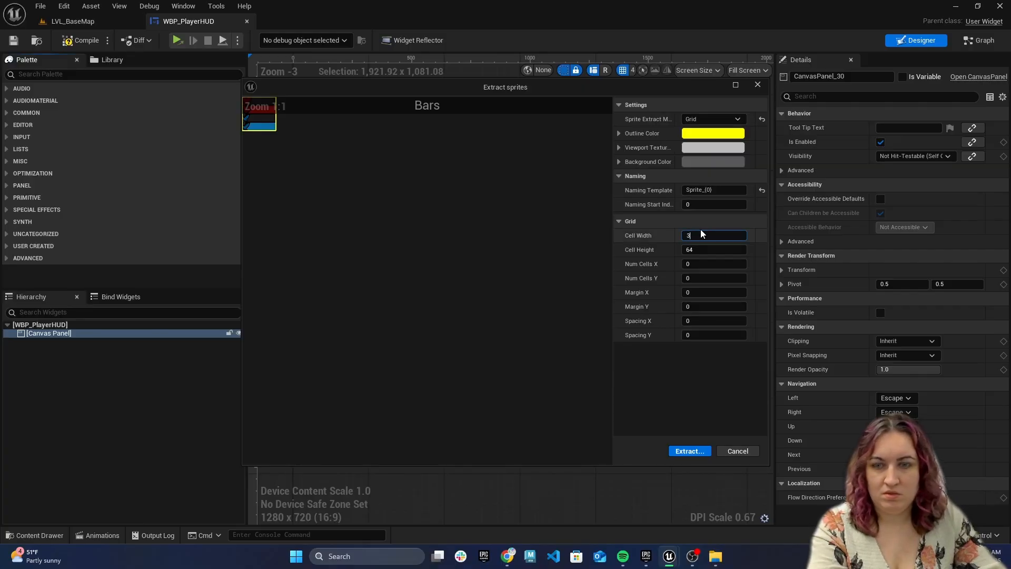
pyautogui.press('Tab')
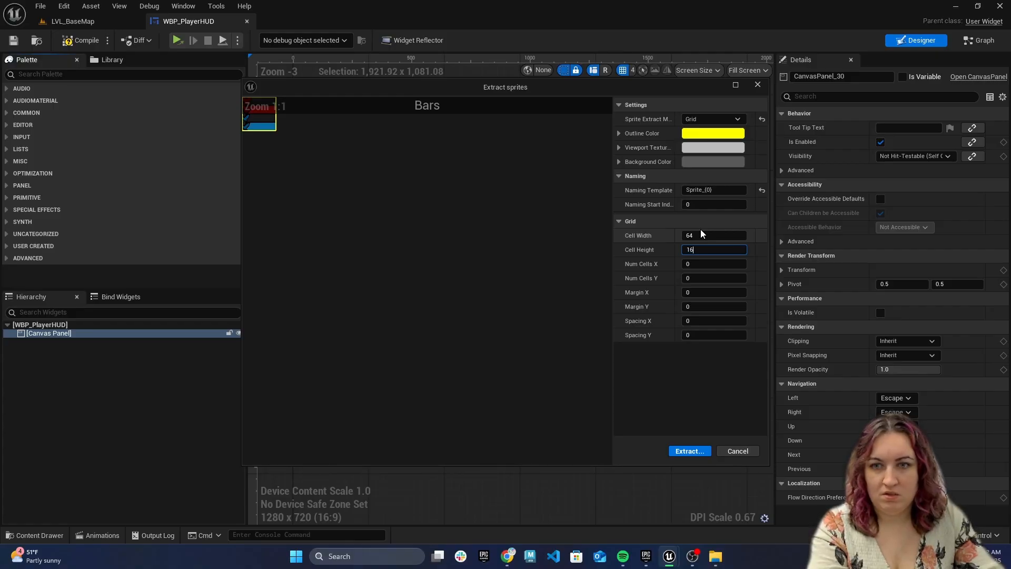
pyautogui.press('Return')
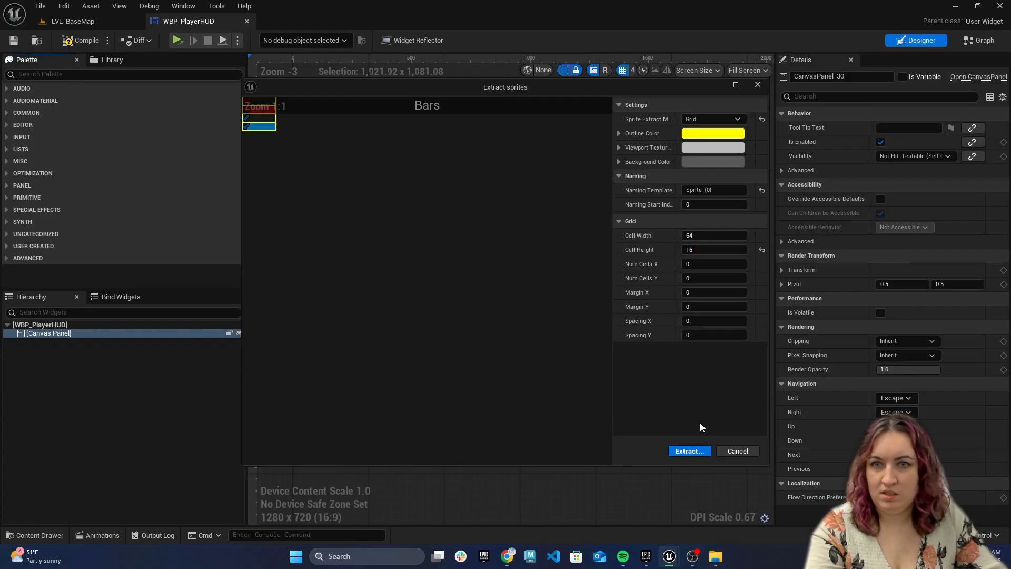
# Step: Change the naming template's prefix to Bars_, extract the four sprites and close the separate Content Browser window
pyautogui.moveTo(702, 190); pyautogui.dragTo(672, 194)
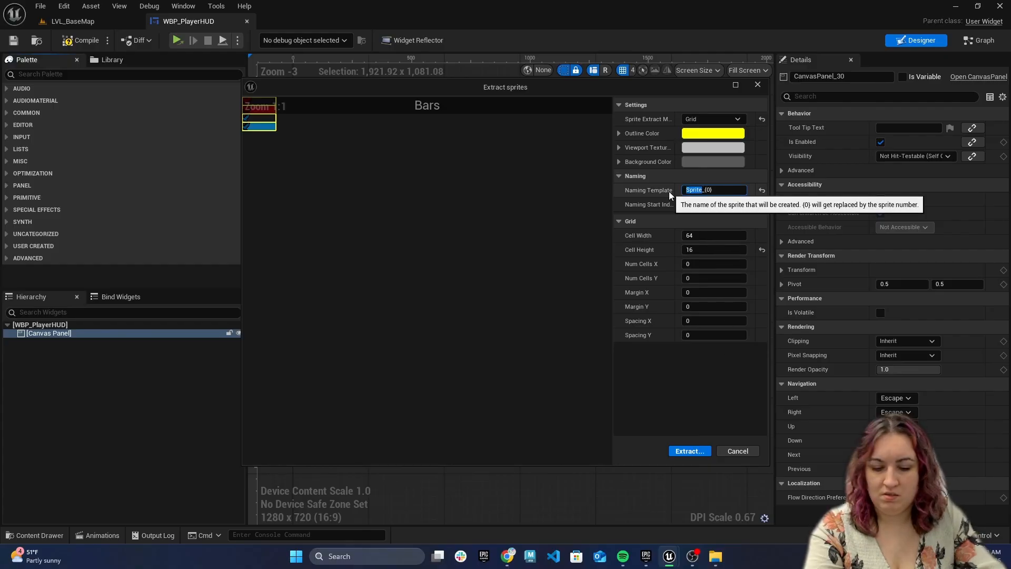
pyautogui.click(687, 451)
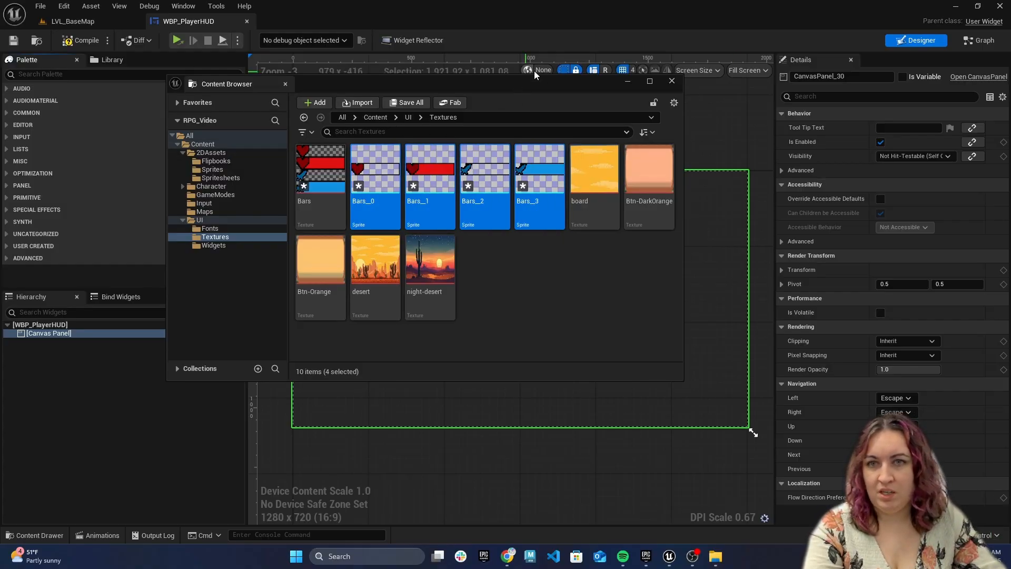
pyautogui.click(672, 81)
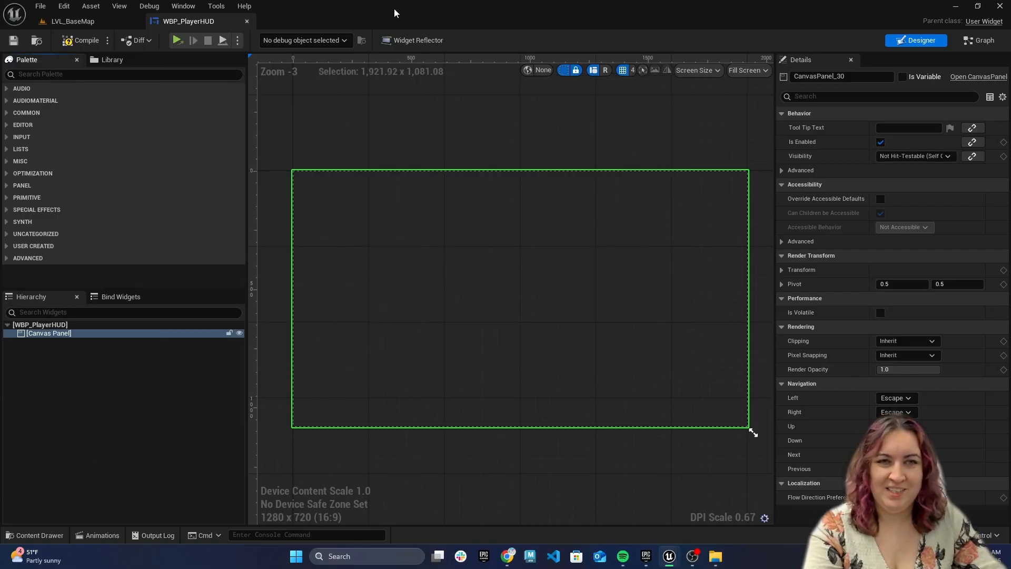
# Step: Switch to the Piskel sprite editor in Chrome and examine the empty and filled frames of the heart and sword bars
pyautogui.moveTo(511, 559)
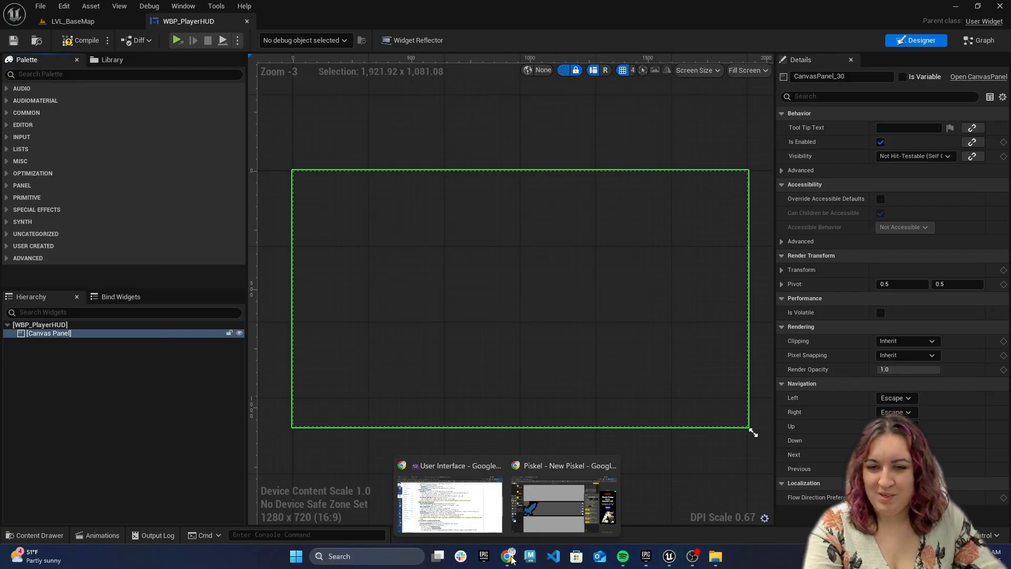
pyautogui.click(561, 504)
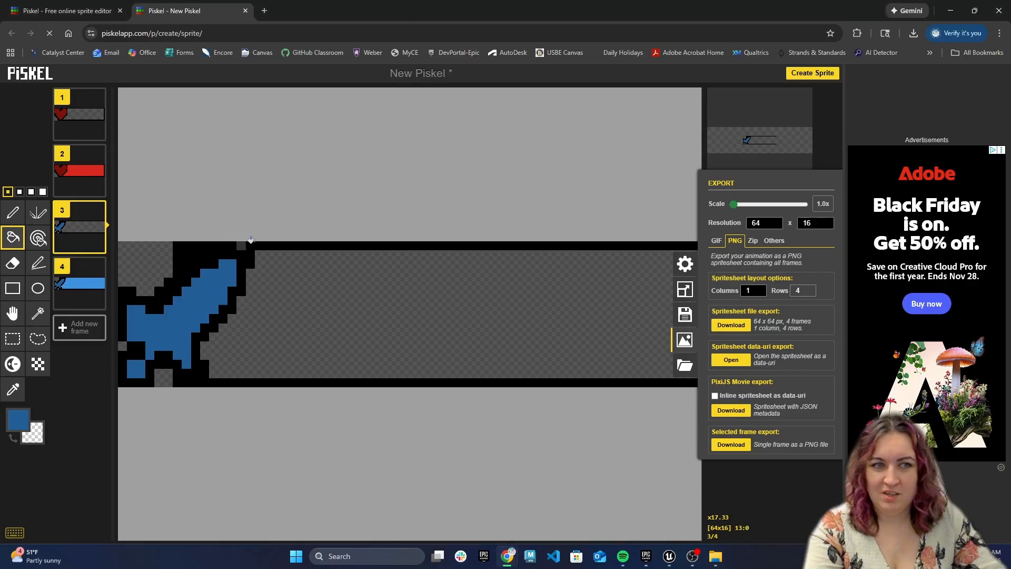
pyautogui.click(77, 116)
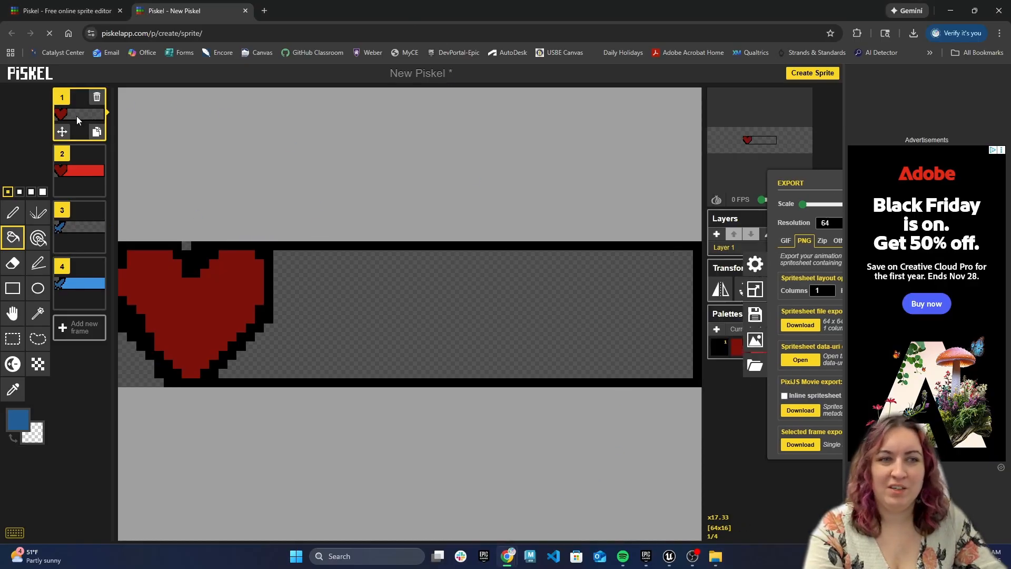
pyautogui.click(84, 174)
pyautogui.click(79, 226)
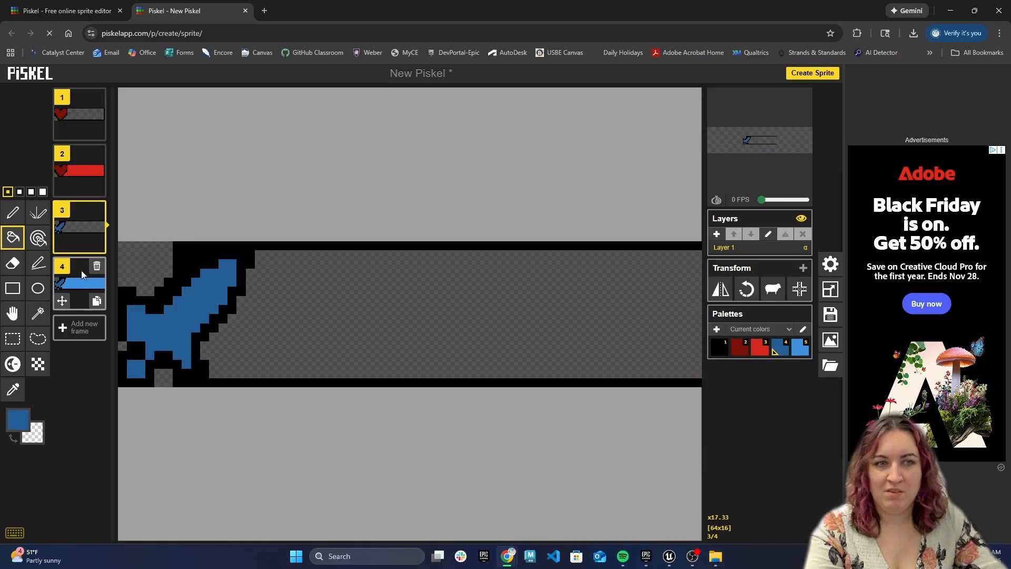
pyautogui.click(85, 274)
pyautogui.click(72, 221)
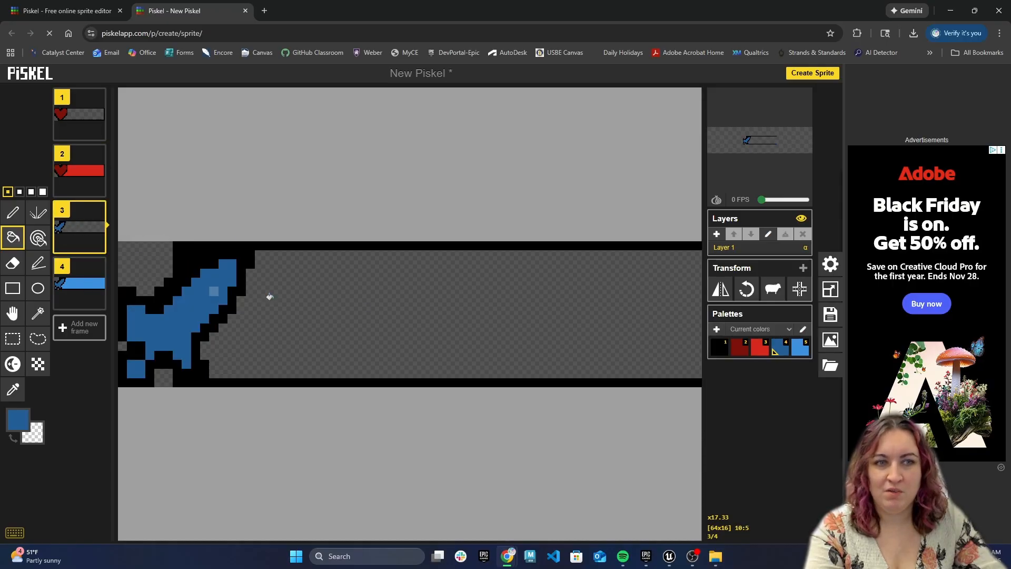
pyautogui.click(75, 278)
pyautogui.click(73, 234)
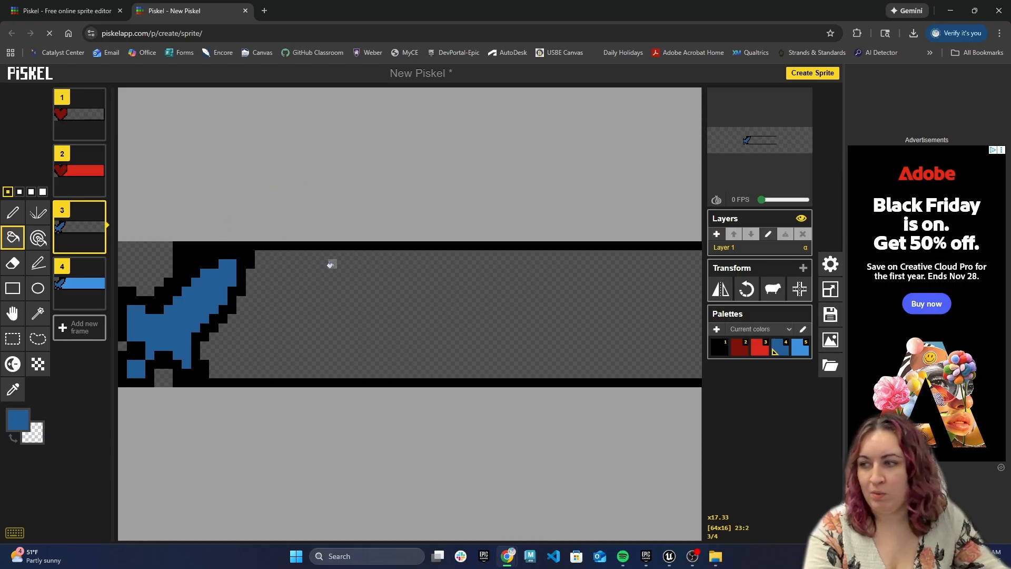
pyautogui.click(78, 118)
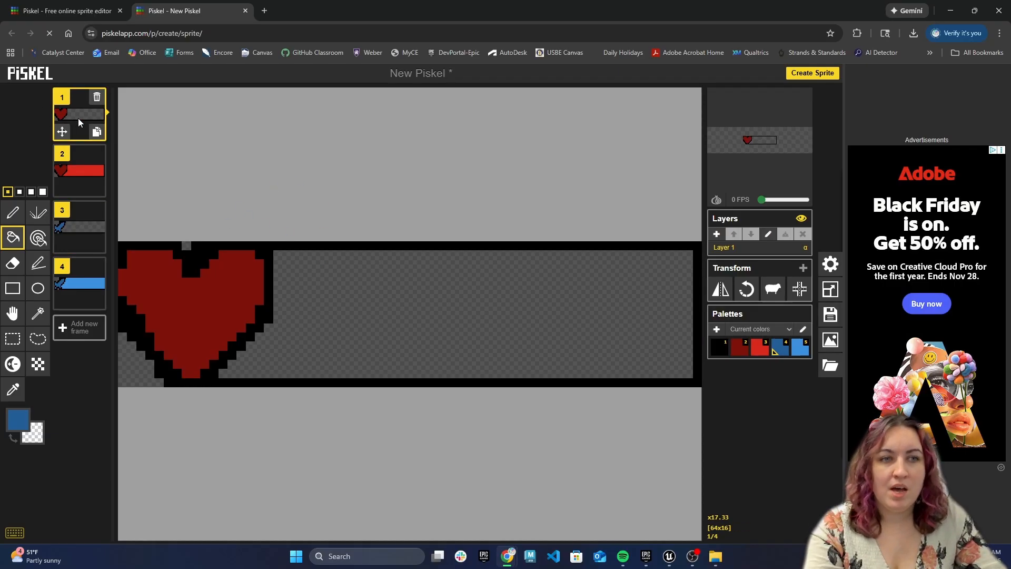
pyautogui.click(85, 175)
pyautogui.click(83, 229)
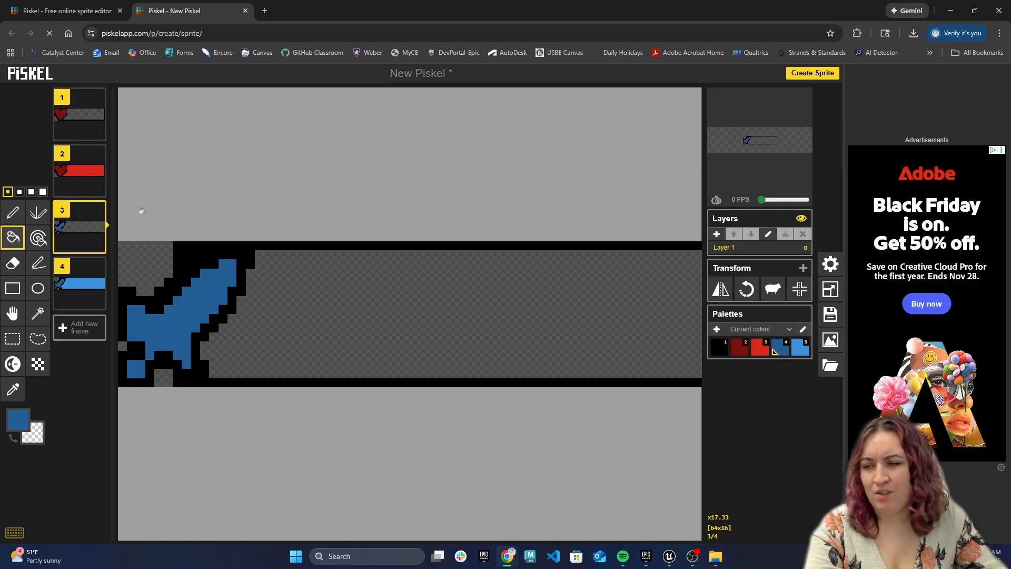
pyautogui.click(78, 172)
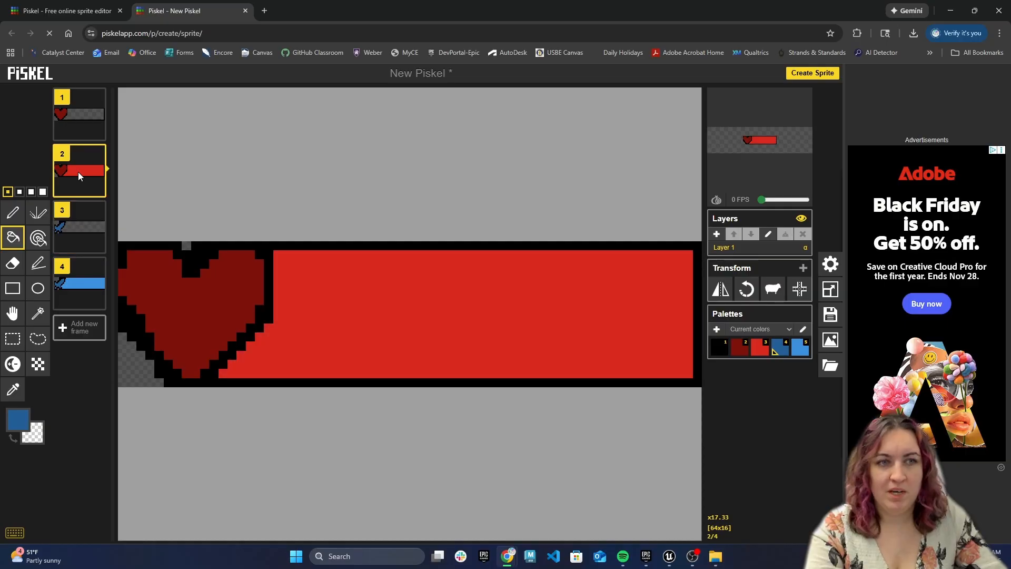
pyautogui.click(84, 112)
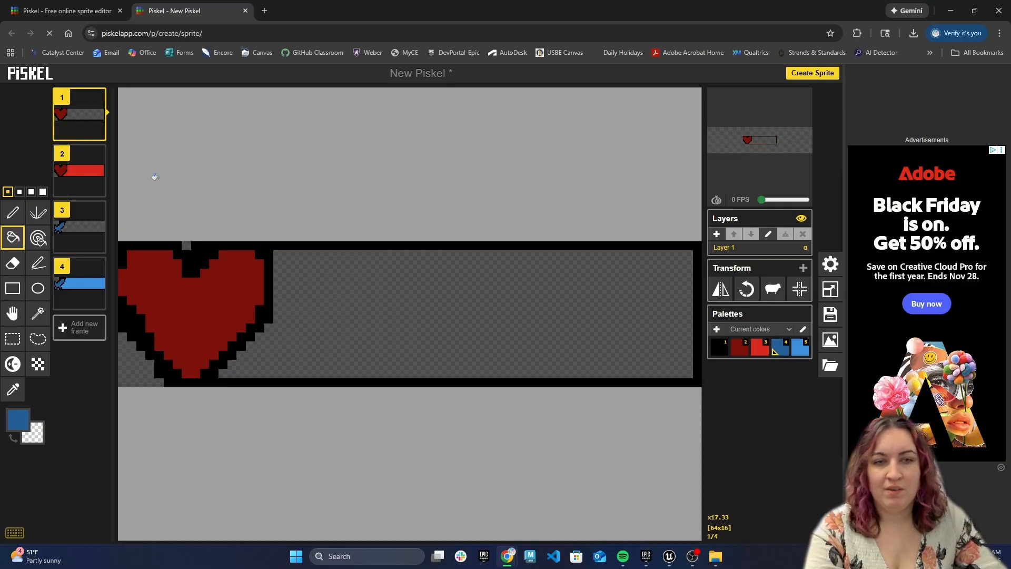
pyautogui.click(84, 168)
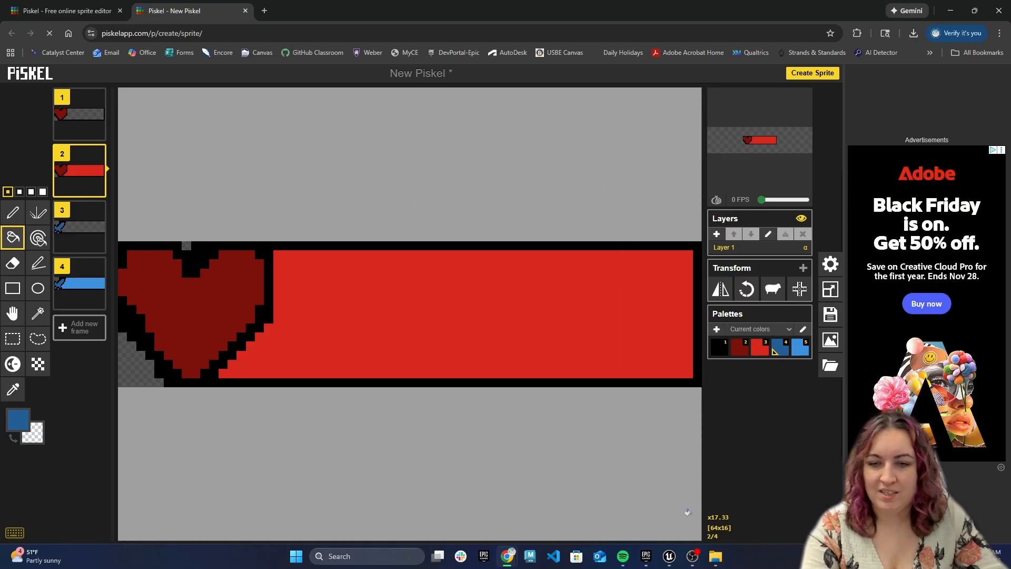
# Step: Switch back to the RPG_Video project in Unreal Editor
pyautogui.click(669, 557)
pyautogui.moveTo(722, 510)
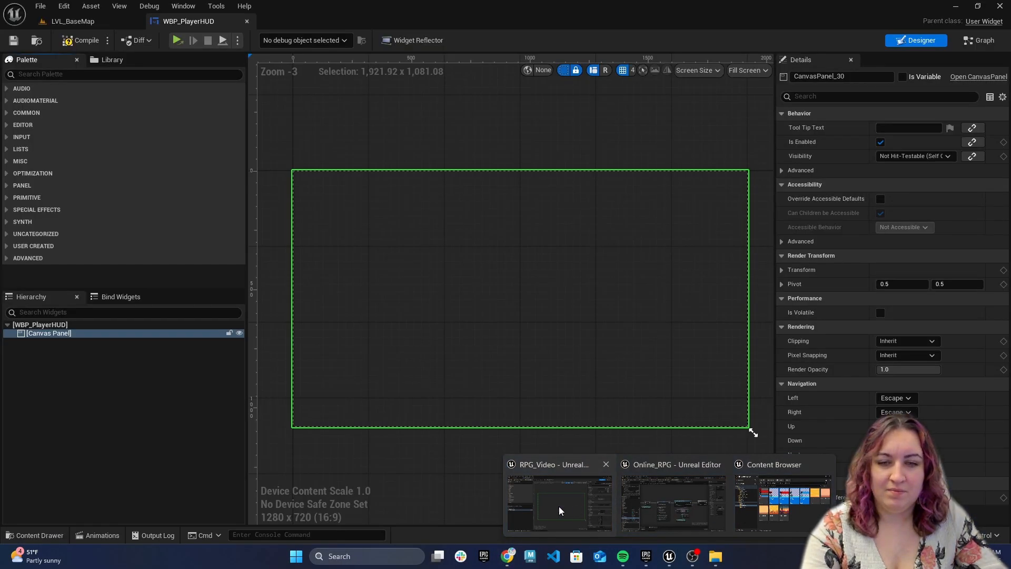
pyautogui.click(559, 511)
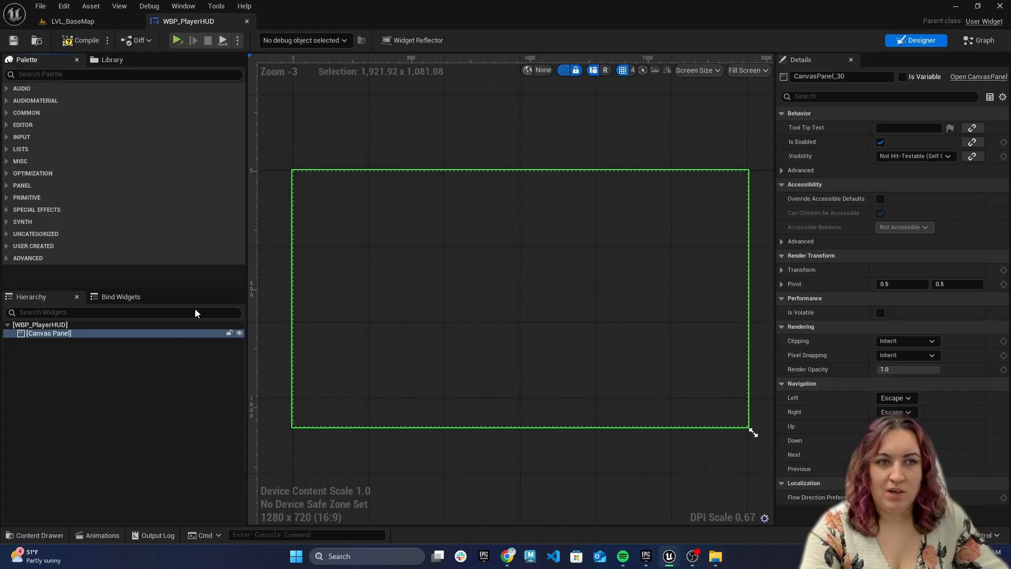
# Step: Find the Progress Bar widget by searching the palette for "bar" and add it as a child of the Canvas Panel
pyautogui.click(87, 353)
pyautogui.click(62, 334)
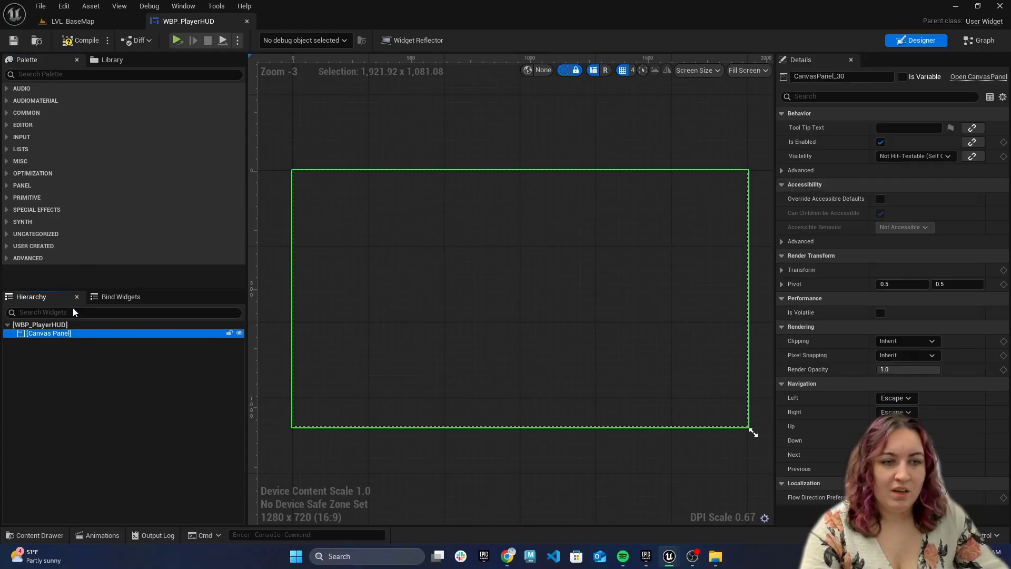
pyautogui.click(32, 75)
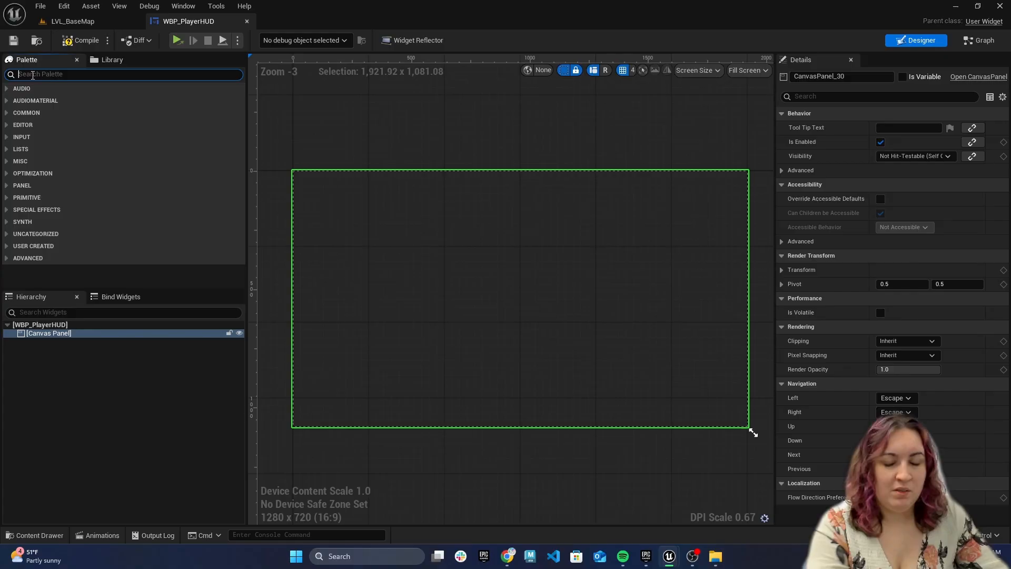
pyautogui.write('b')
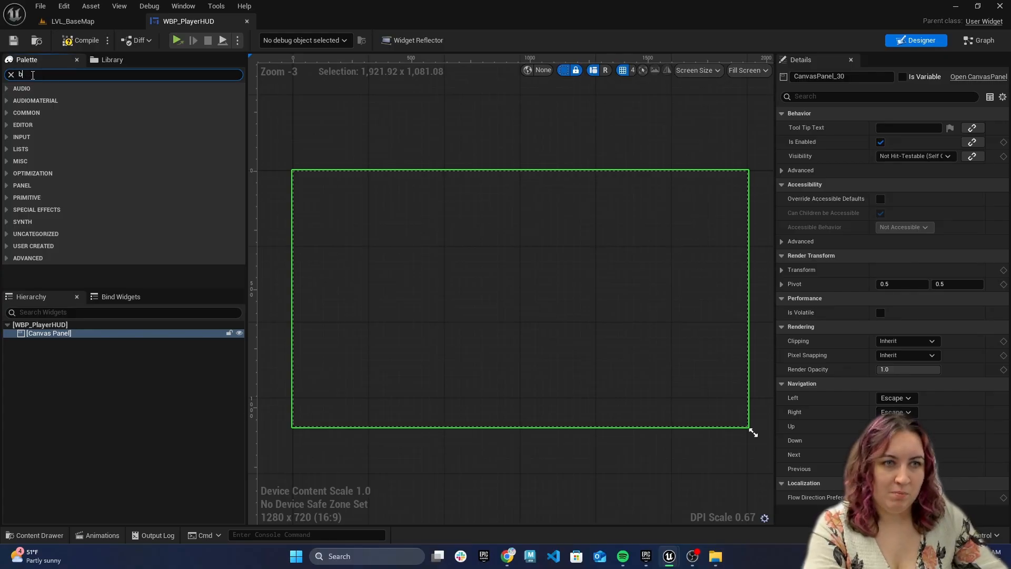
pyautogui.write('ar')
pyautogui.moveTo(48, 100); pyautogui.dragTo(61, 338)
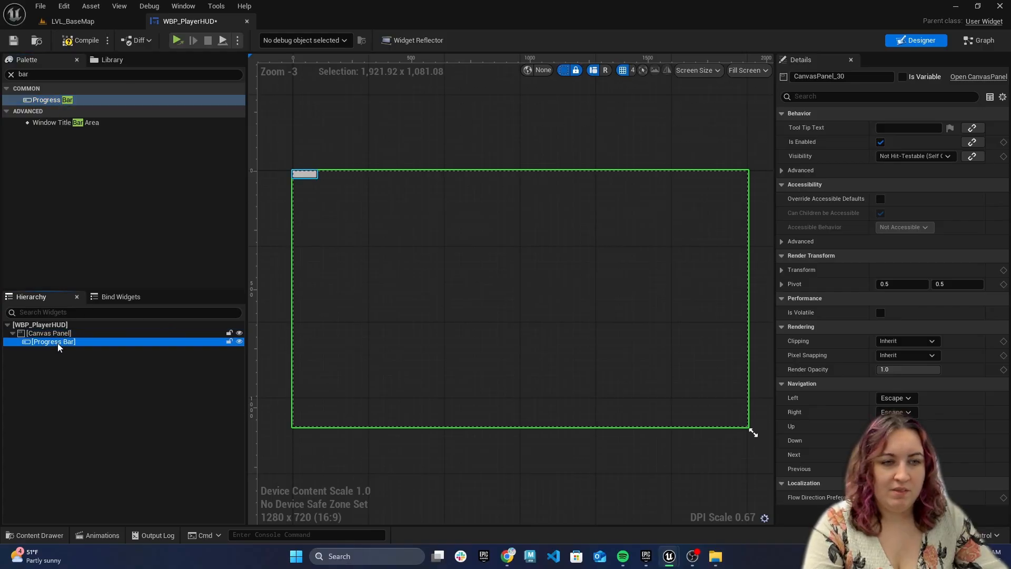
# Step: Enlarge the progress bar to about 536 by 53 and place it at position 20, 20 near the canvas's upper-left corner
pyautogui.click(350, 195)
pyautogui.click(321, 178)
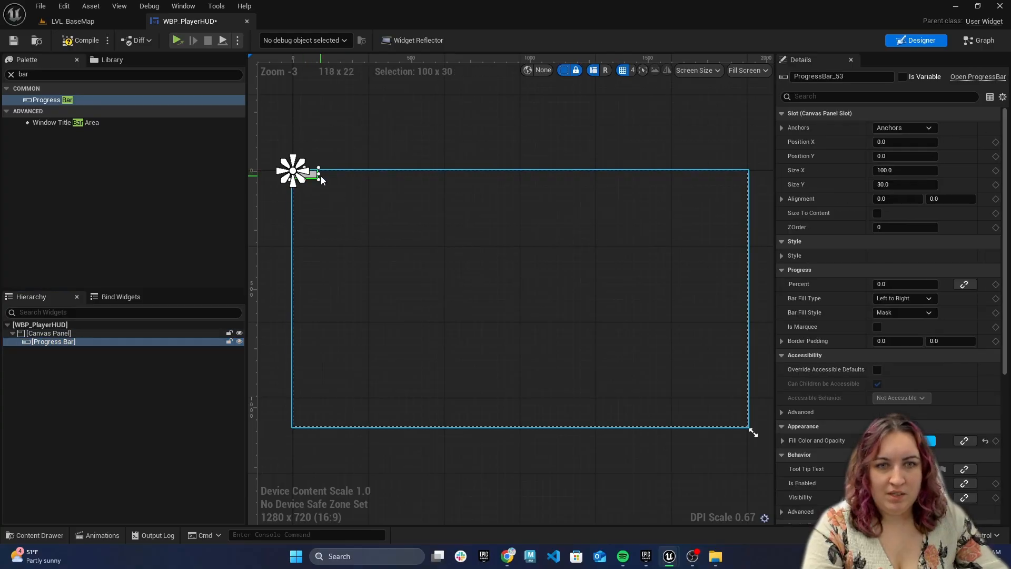
pyautogui.moveTo(320, 179); pyautogui.dragTo(424, 187)
pyautogui.scroll(1, 435, 210)
pyautogui.moveTo(712, 219); pyautogui.dragTo(655, 220, button='right')
pyautogui.moveTo(573, 223); pyautogui.dragTo(669, 231, button='right')
pyautogui.moveTo(431, 207); pyautogui.dragTo(450, 213, button='right')
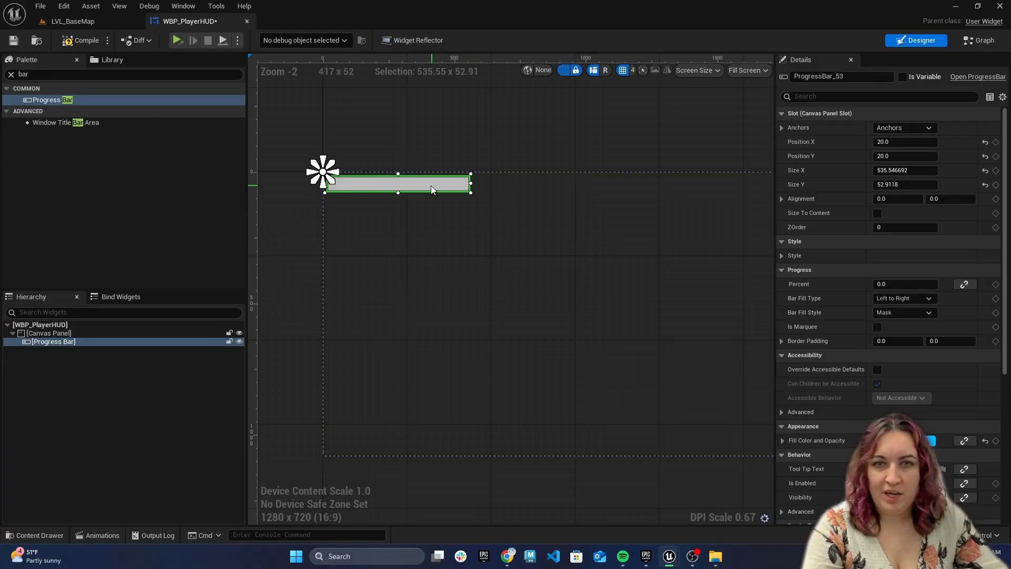
# Step: Change the progress bar's Fill Color and Opacity to pink
pyautogui.scroll(-1, 883, 334)
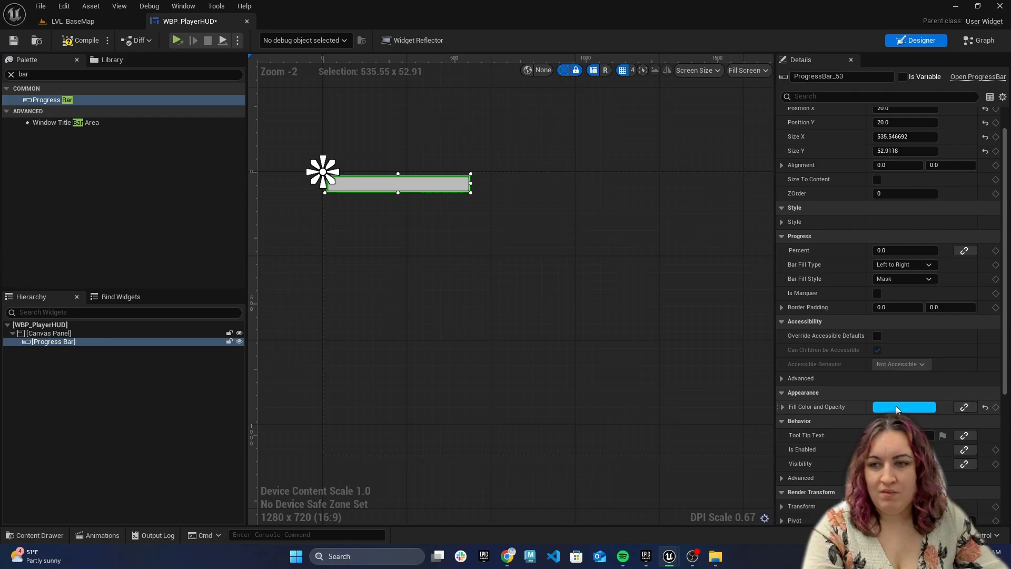
pyautogui.scroll(-1, 898, 400)
pyautogui.click(887, 373)
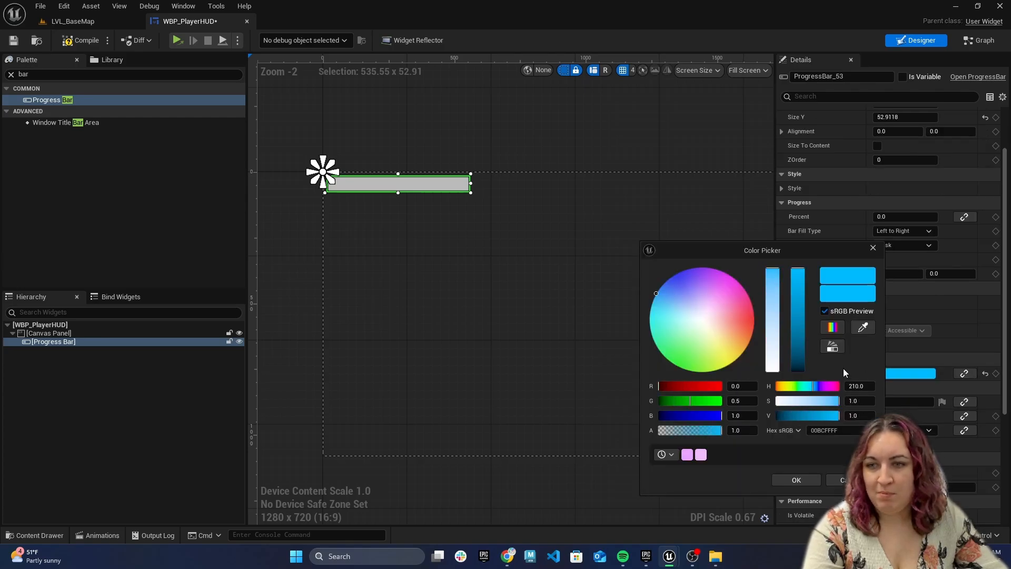
pyautogui.click(724, 313)
pyautogui.click(808, 480)
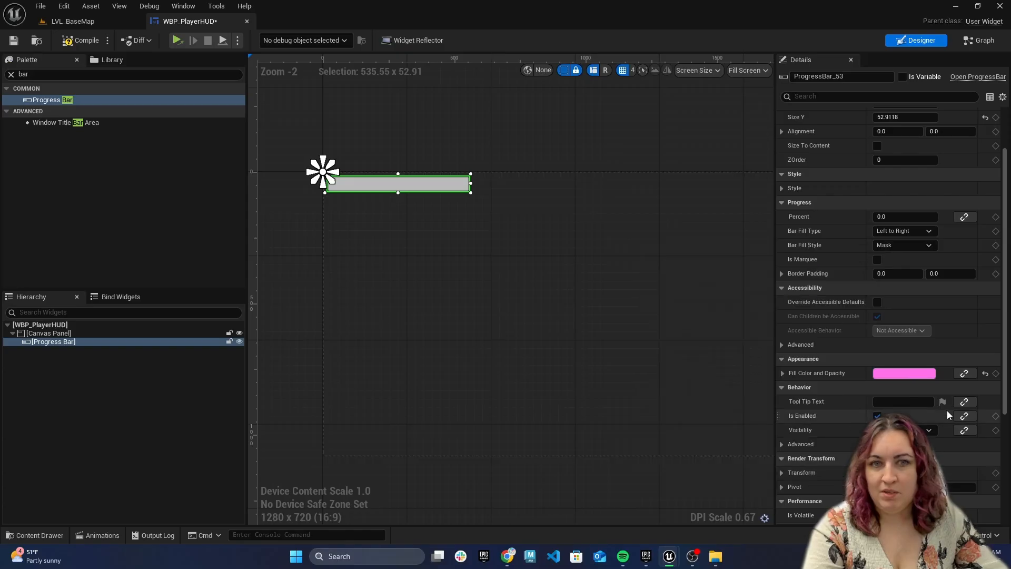
# Step: Set the progress bar's Percent to 0.5 and vary it to preview the fill, ending at about 0.47
pyautogui.scroll(-1, 948, 415)
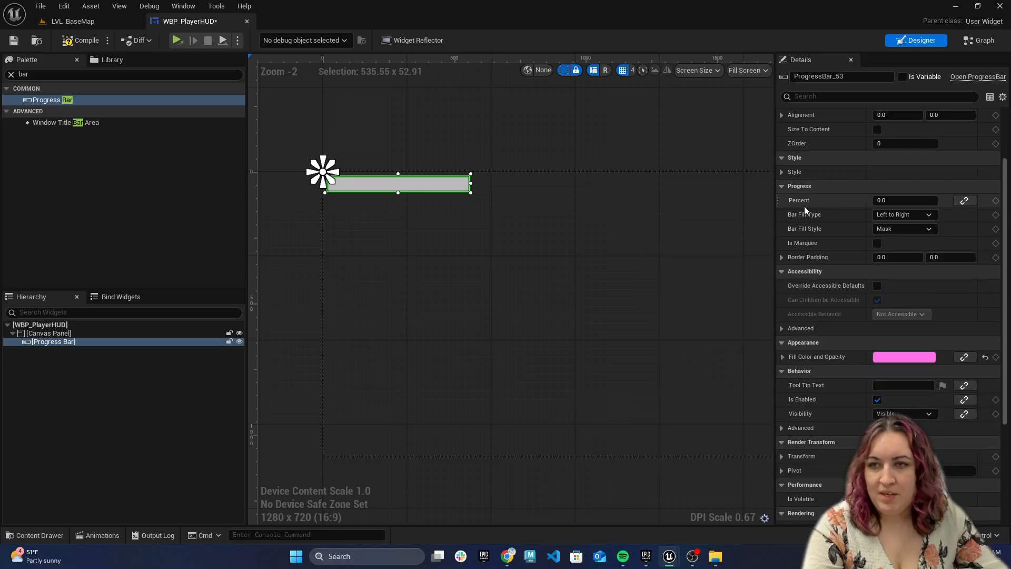
pyautogui.scroll(2, 790, 227)
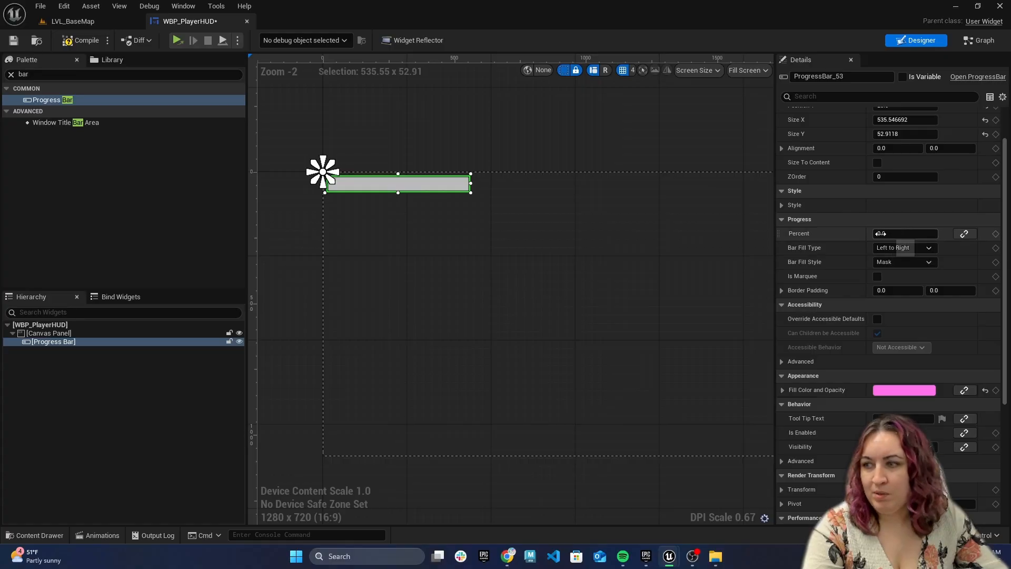
pyautogui.click(880, 233)
pyautogui.write('50')
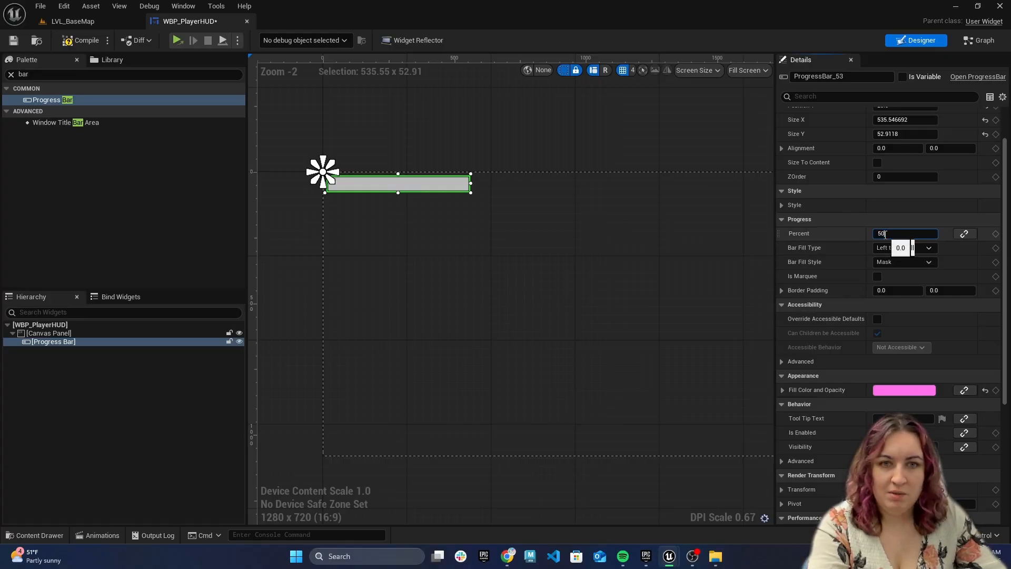
pyautogui.press('Return')
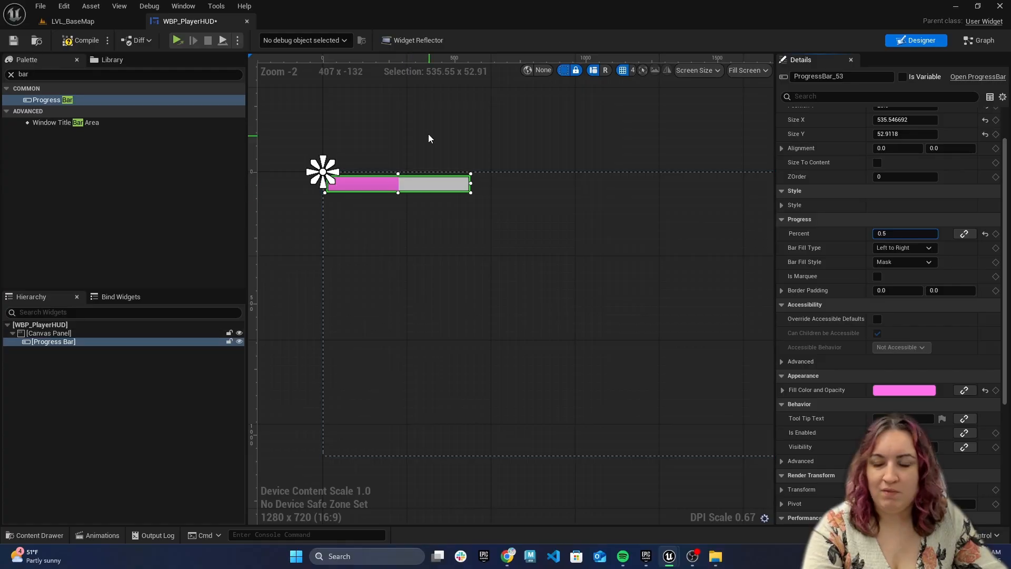
pyautogui.press('Return')
pyautogui.click(905, 234)
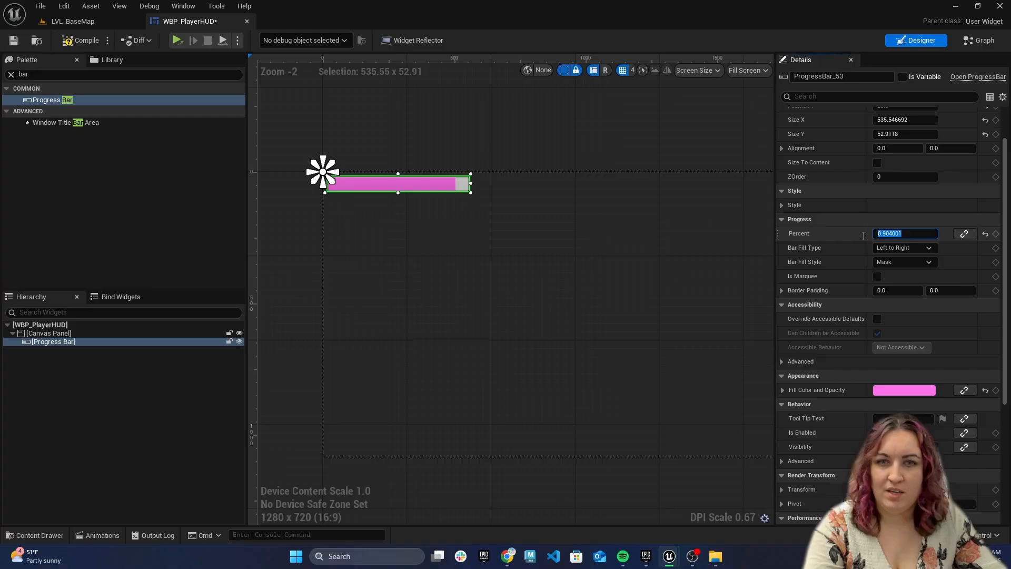
pyautogui.moveTo(938, 234); pyautogui.dragTo(906, 233)
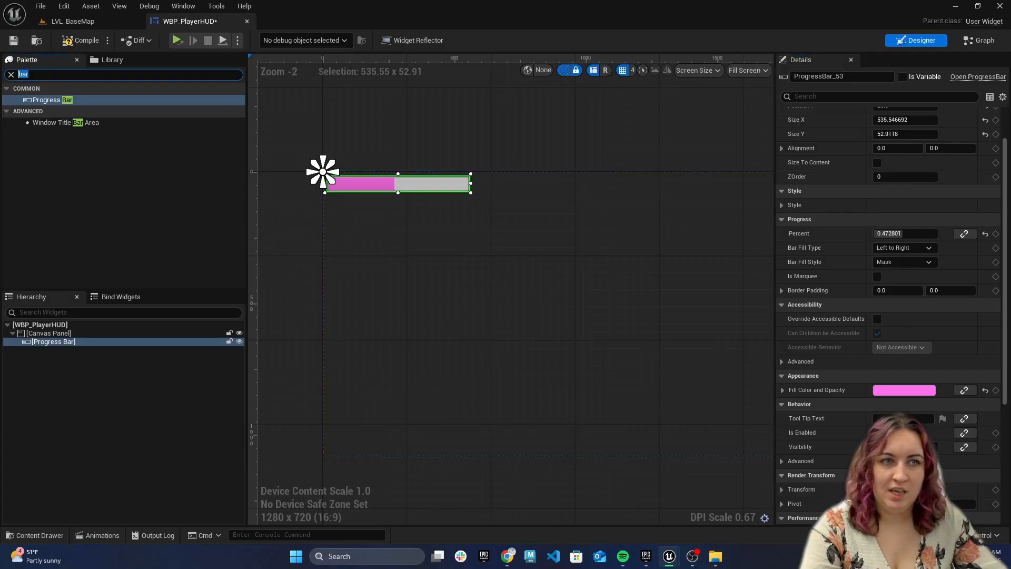
# Step: Try a Text widget reading "HP" over the start of the progress bar, and delete it again
pyautogui.write('text')
pyautogui.moveTo(46, 110); pyautogui.dragTo(72, 335)
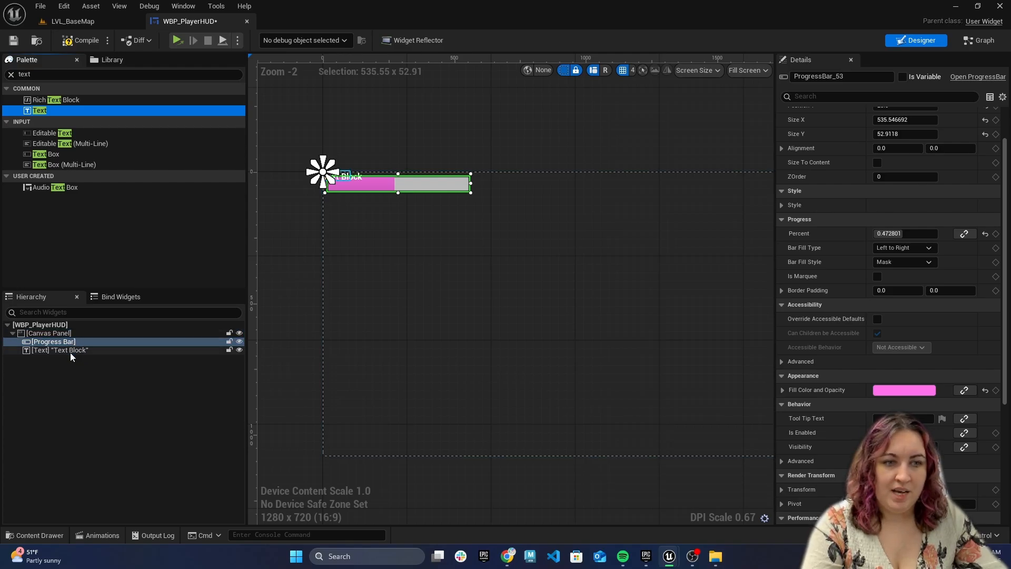
pyautogui.moveTo(347, 176); pyautogui.dragTo(354, 184)
pyautogui.click(907, 205)
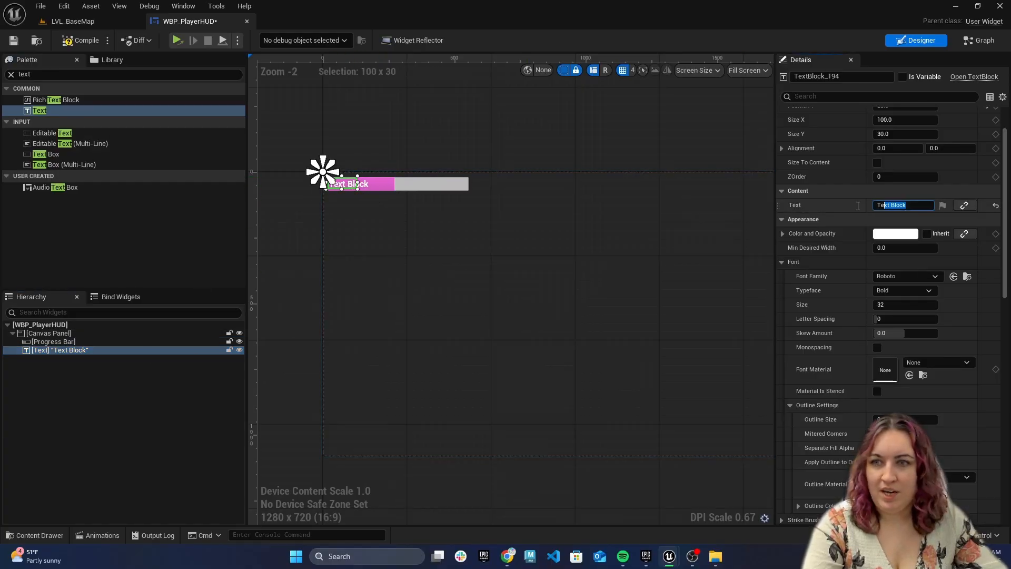
pyautogui.write('HP')
pyautogui.click(353, 196)
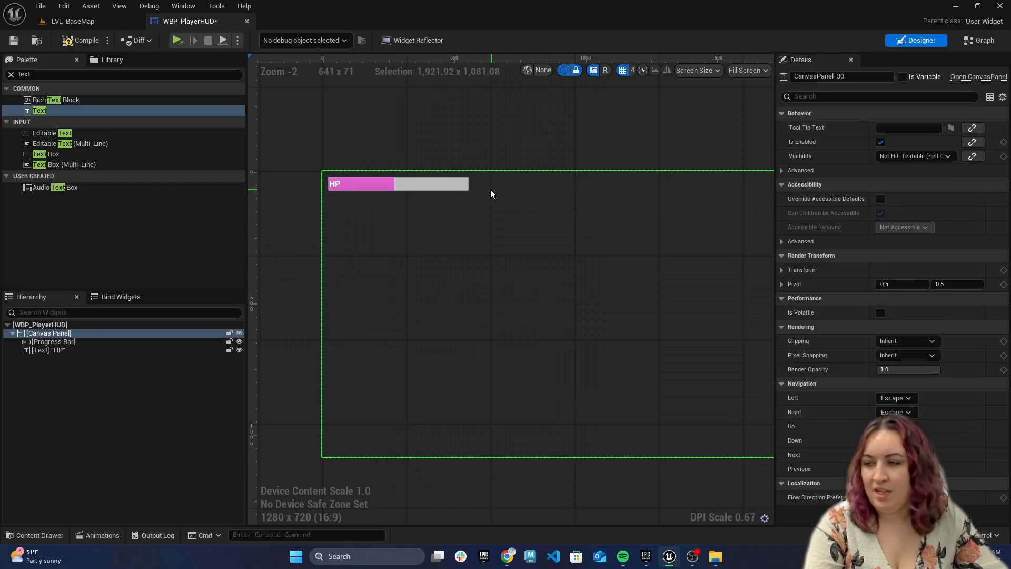
pyautogui.click(82, 351)
pyautogui.press('Delete')
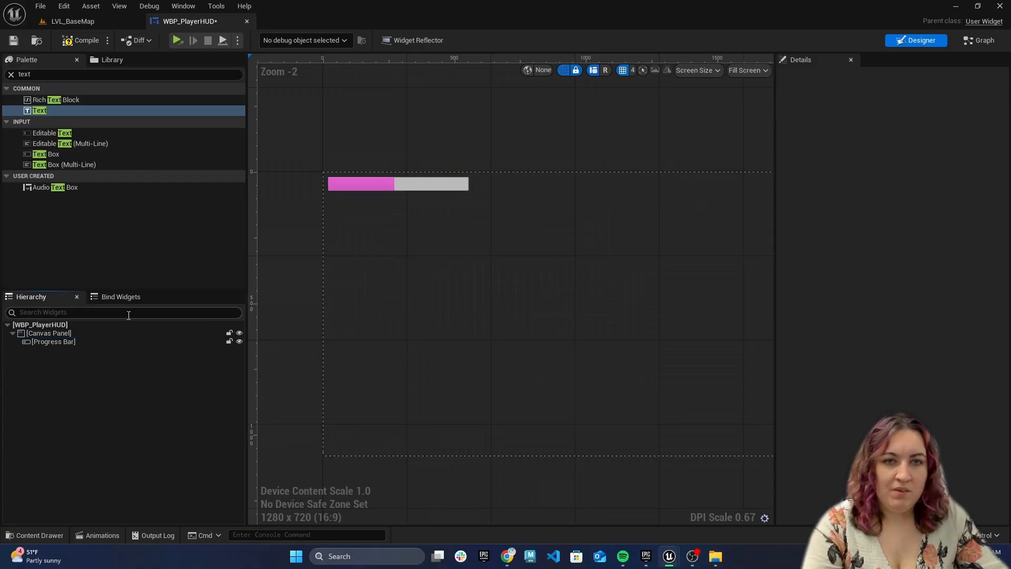
# Step: Reset the progress bar's Fill Color and Opacity to plain white
pyautogui.click(58, 342)
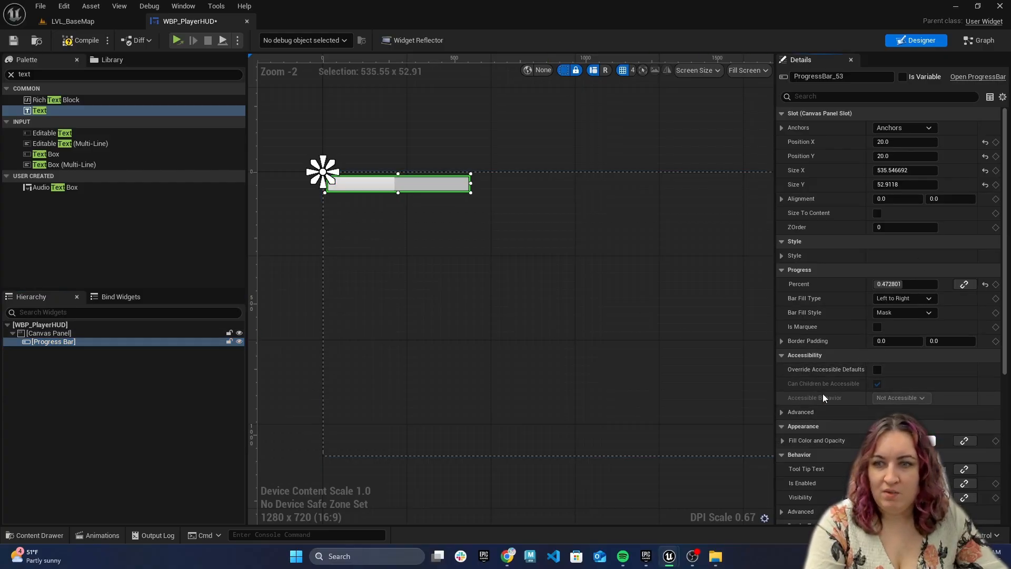
pyautogui.scroll(-4, 859, 396)
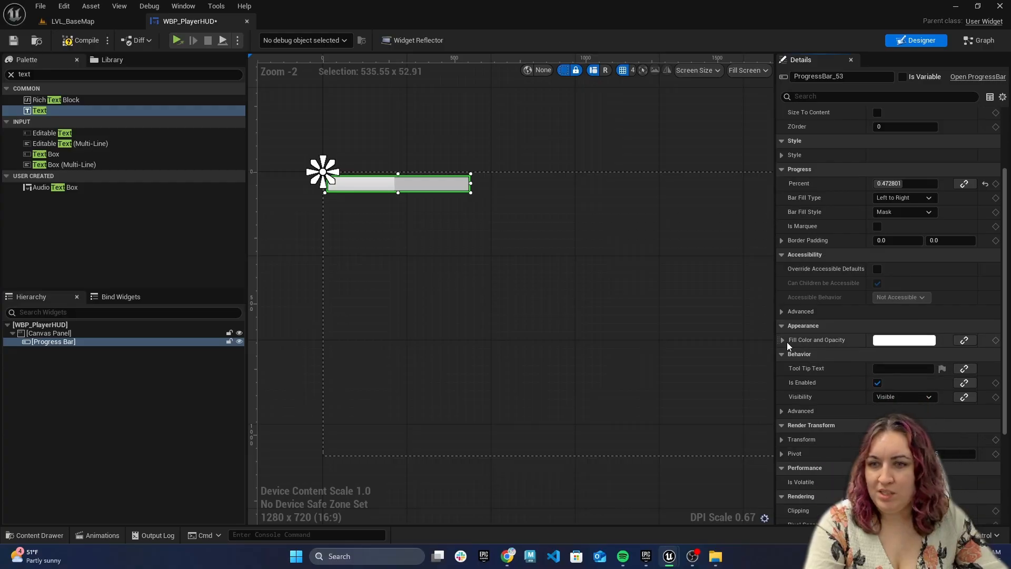
pyautogui.click(784, 341)
pyautogui.click(784, 340)
pyautogui.scroll(4, 895, 325)
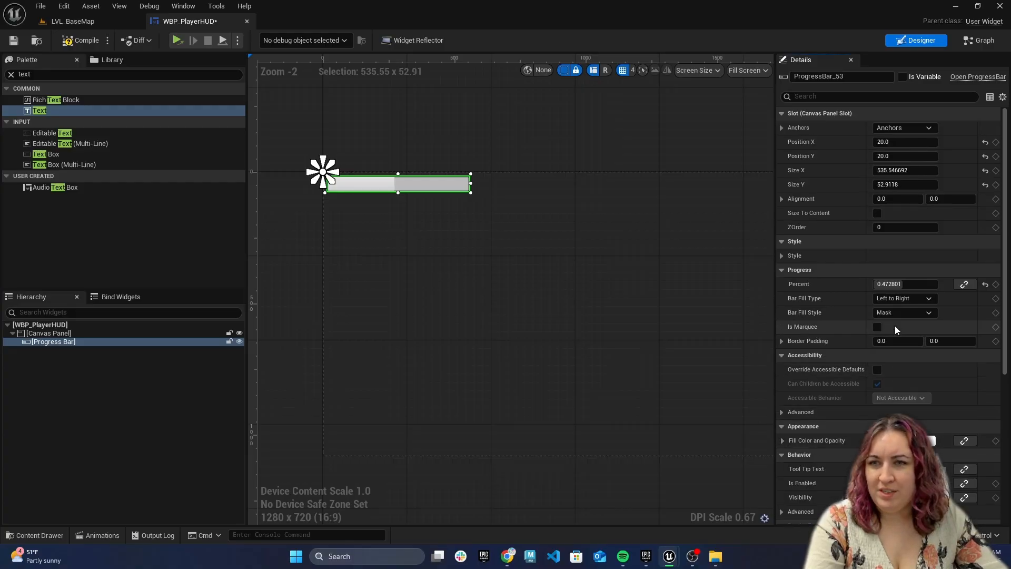
# Step: Expand the progress bar's background and fill style settings and assign the Bars__1 sprite as the Background Image
pyautogui.click(782, 256)
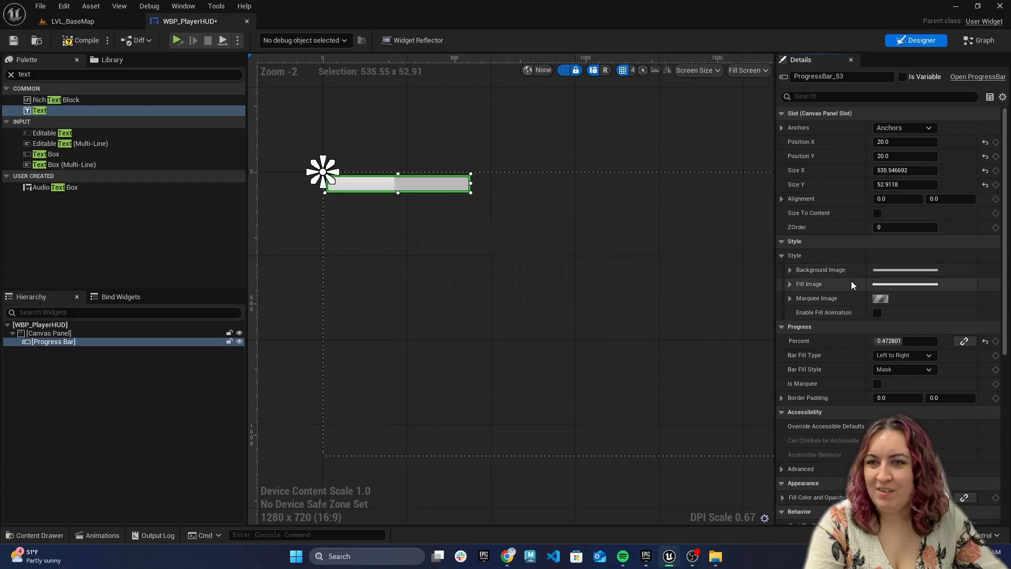
pyautogui.click(790, 269)
pyautogui.scroll(-1, 813, 337)
pyautogui.click(791, 336)
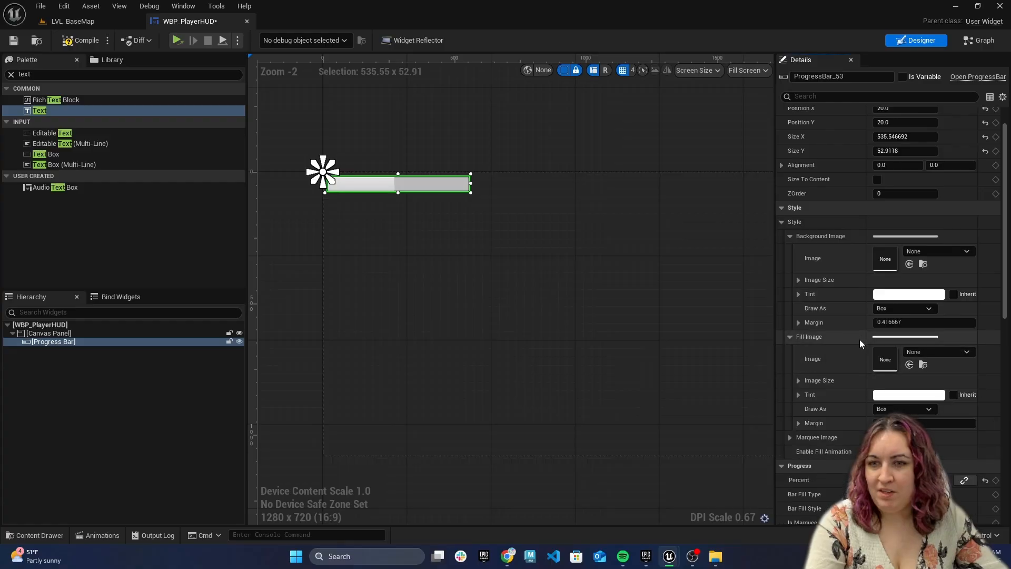
pyautogui.scroll(-1, 869, 290)
pyautogui.click(937, 231)
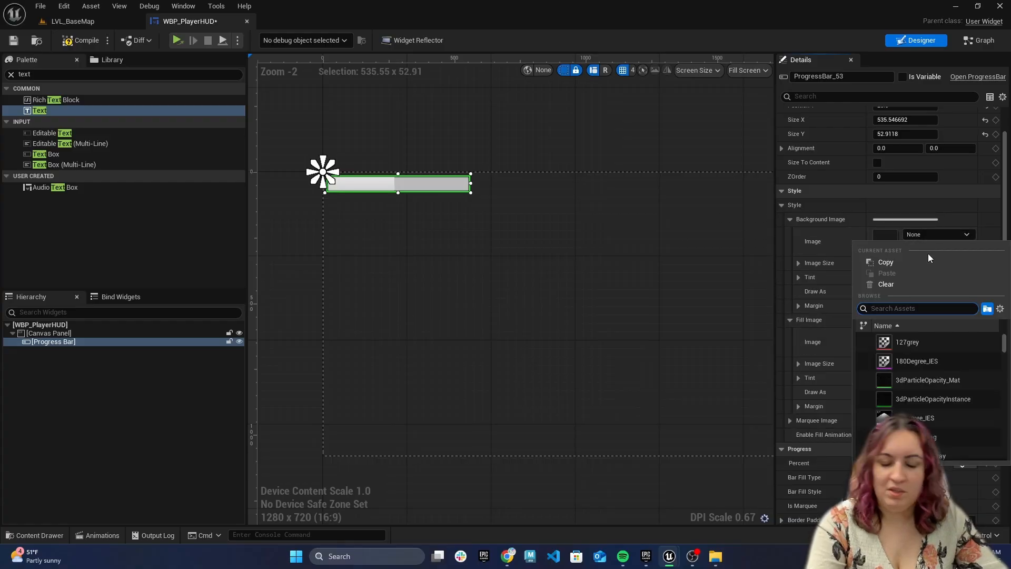
pyautogui.write('bar')
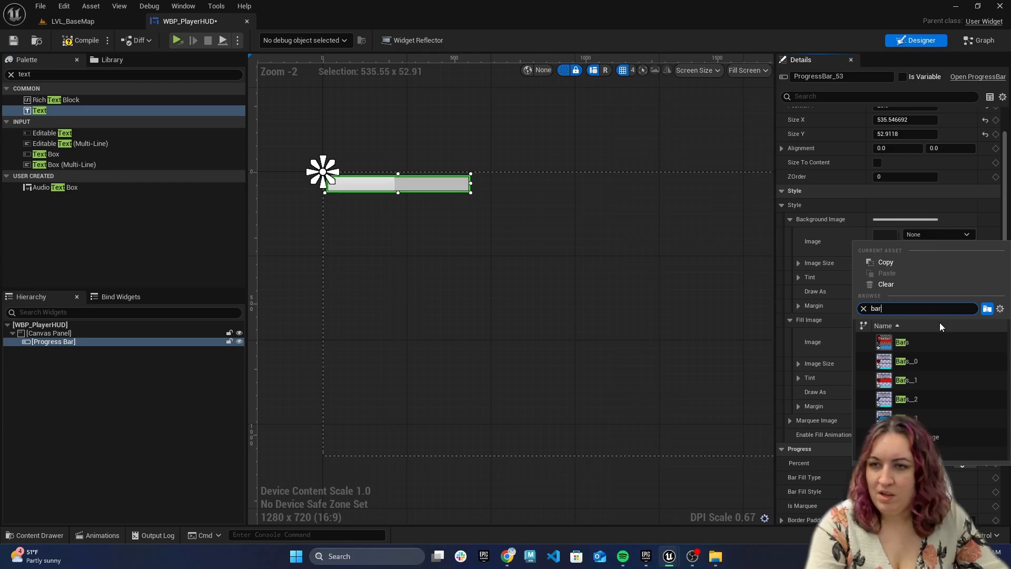
pyautogui.click(921, 383)
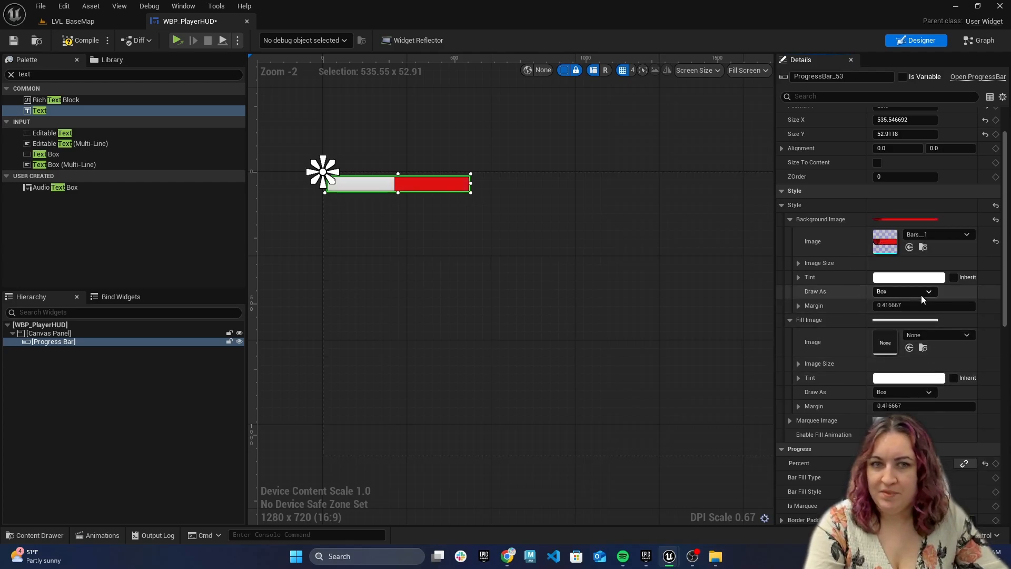
# Step: Switch the Background Image to the Bars__0 sprite and set its Draw As mode to Image
pyautogui.click(944, 237)
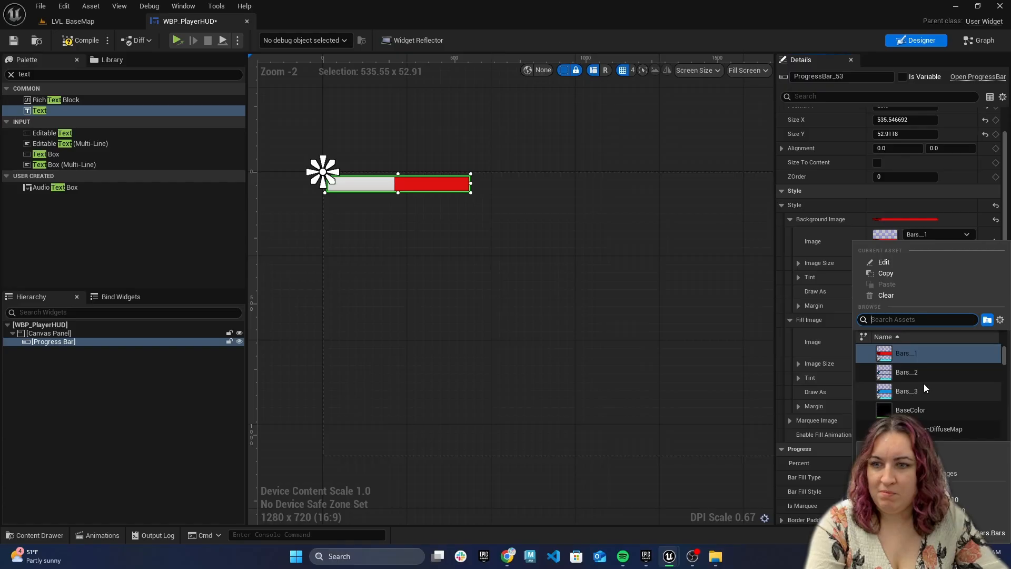
pyautogui.scroll(1, 924, 384)
pyautogui.click(924, 347)
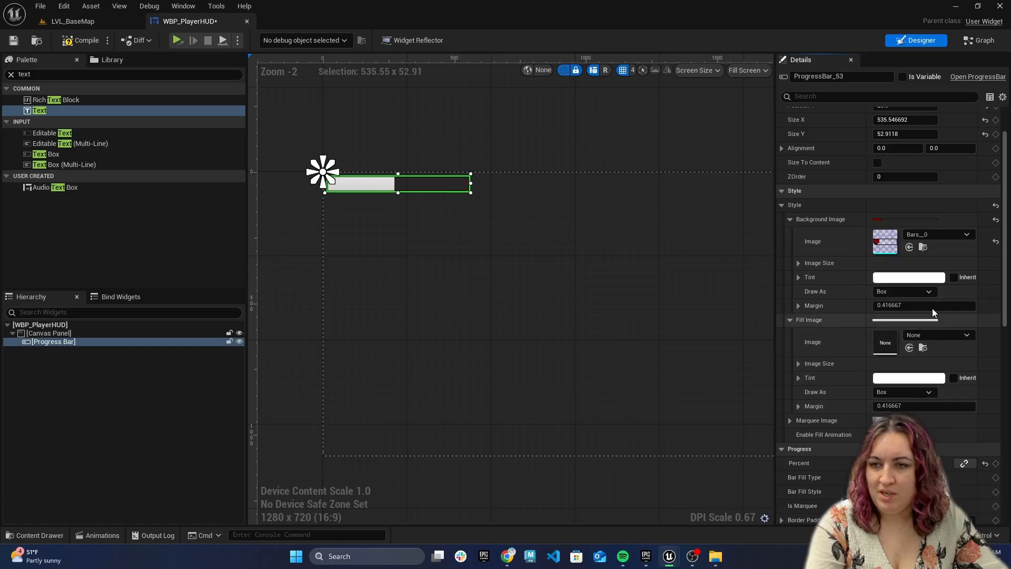
pyautogui.click(909, 292)
pyautogui.click(903, 333)
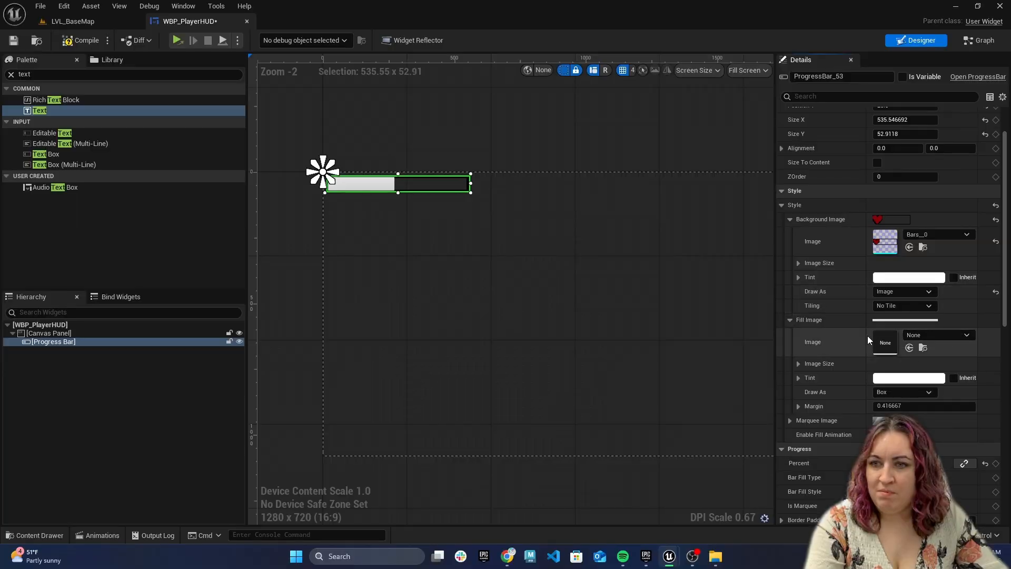
# Step: Assign the Bars__1 sprite as the progress bar's Fill Image
pyautogui.click(935, 335)
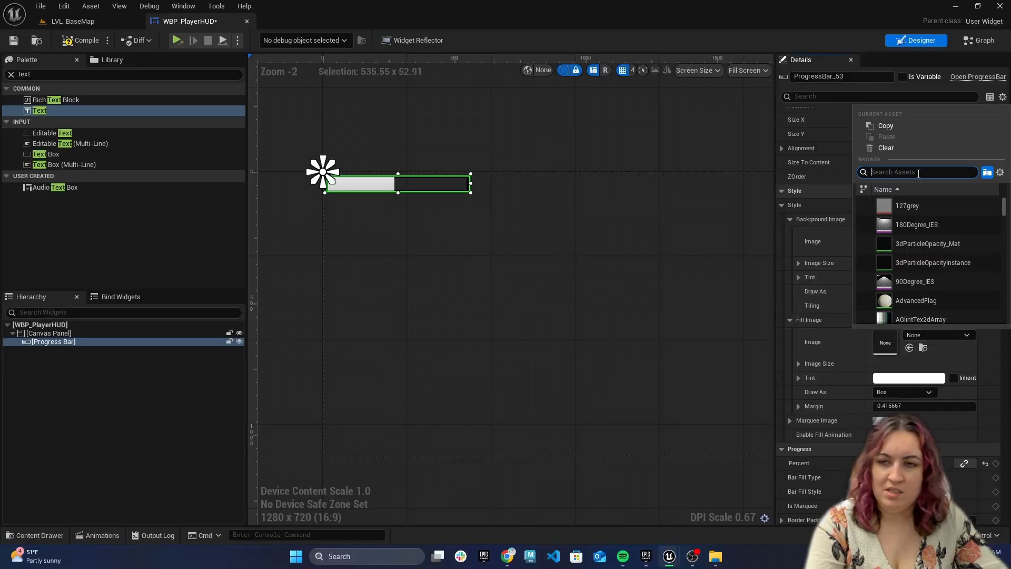
pyautogui.write('bar')
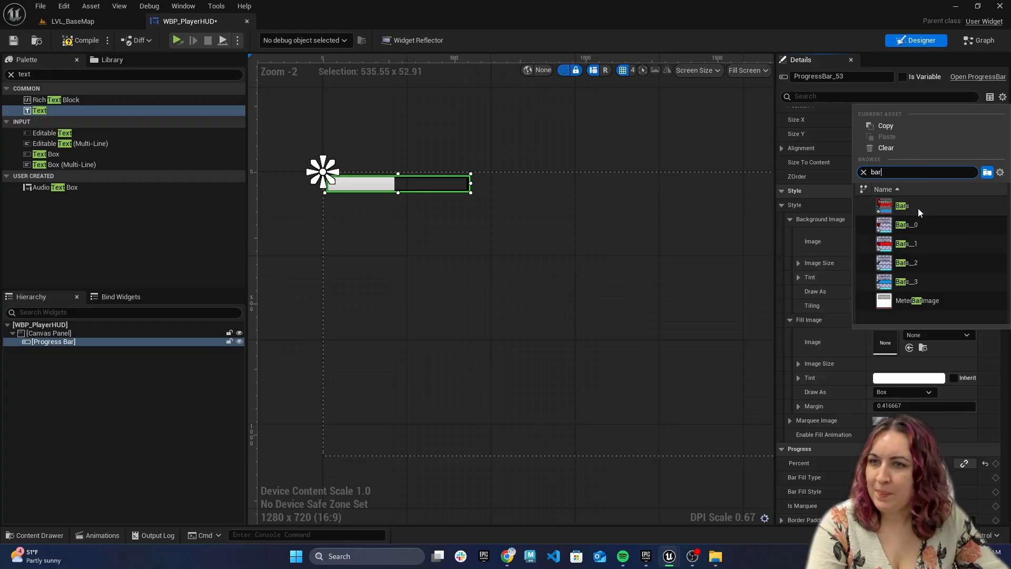
pyautogui.click(909, 244)
# Step: Shrink the progress bar to about 176 × 19 and move it near the canvas's upper-left corner
pyautogui.moveTo(379, 193)
pyautogui.mouseDown()
pyautogui.moveTo(379, 177)
pyautogui.moveTo(401, 189)
pyautogui.moveTo(353, 203)
pyautogui.moveTo(374, 188)
pyautogui.moveTo(352, 186)
pyautogui.moveTo(367, 194)
pyautogui.mouseUp()
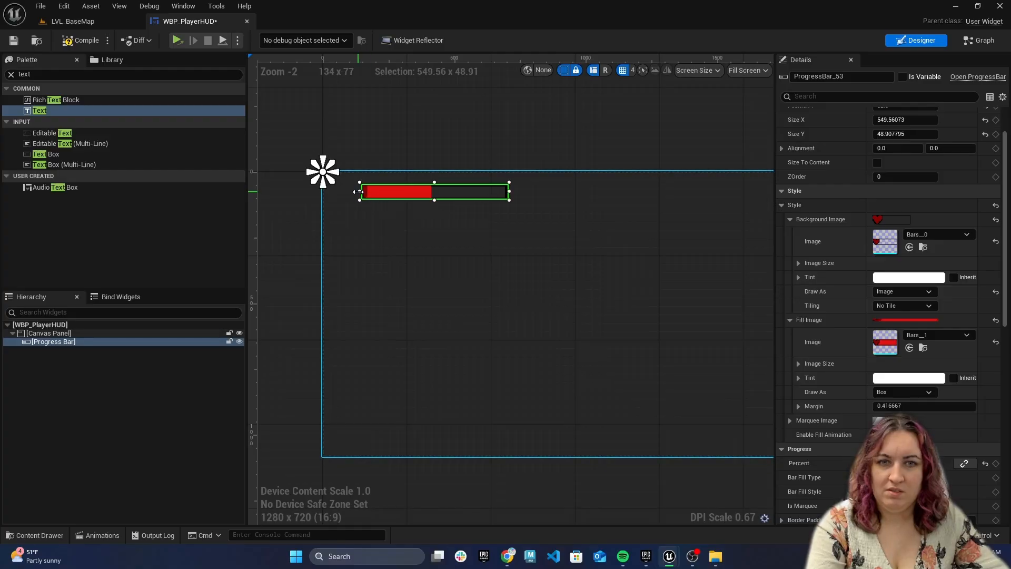
pyautogui.scroll(2, 371, 201)
pyautogui.moveTo(445, 191); pyautogui.dragTo(448, 185)
pyautogui.scroll(3, 386, 189)
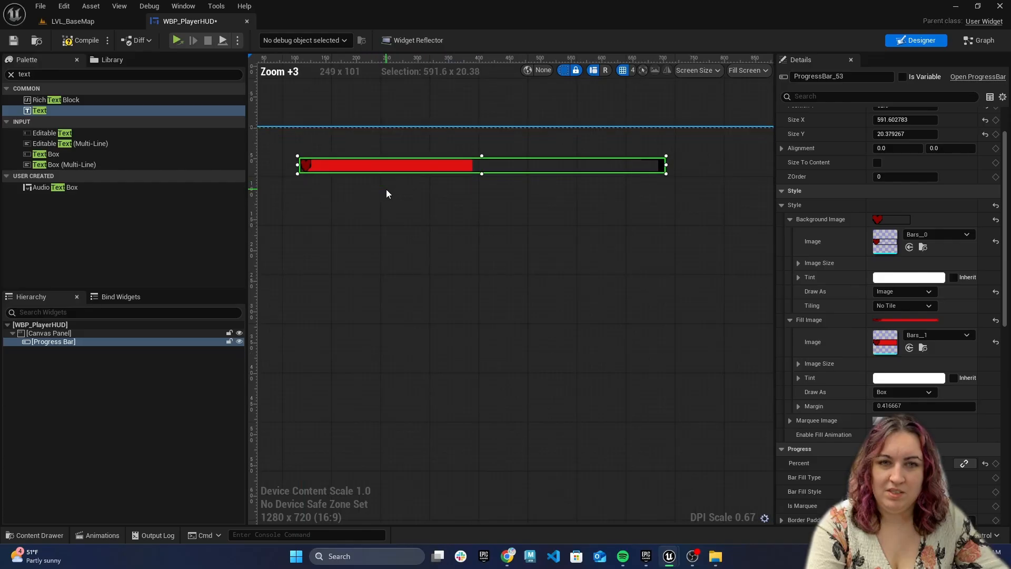
pyautogui.moveTo(667, 166); pyautogui.dragTo(533, 159)
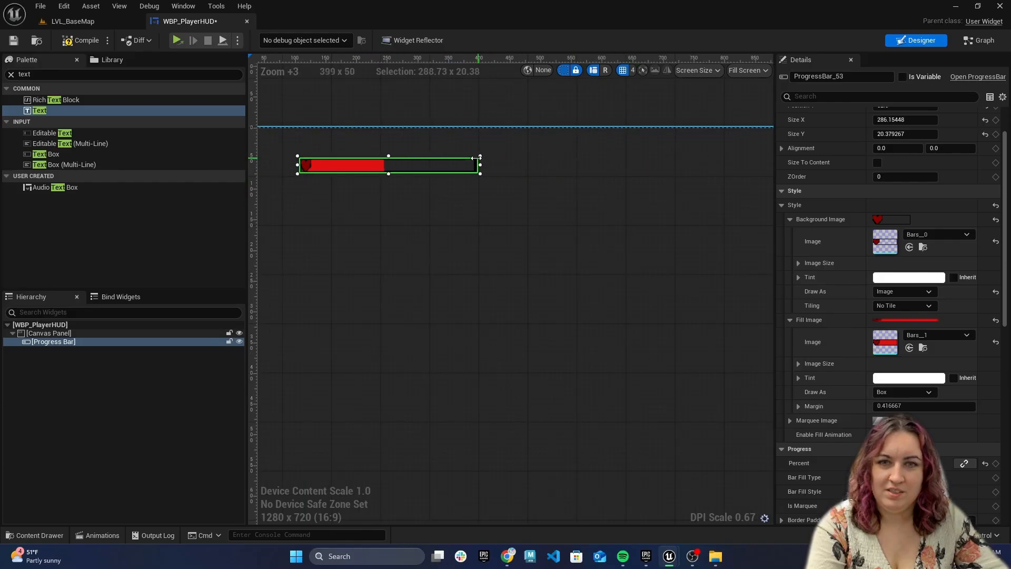
pyautogui.moveTo(461, 178); pyautogui.dragTo(429, 174)
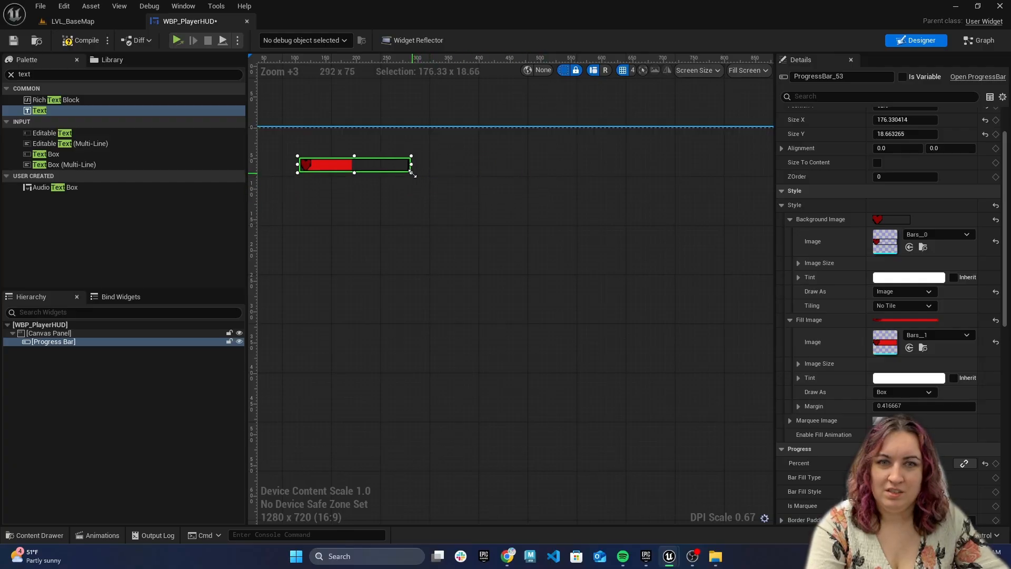
pyautogui.moveTo(504, 203); pyautogui.dragTo(574, 214, button='right')
pyautogui.scroll(2, 404, 187)
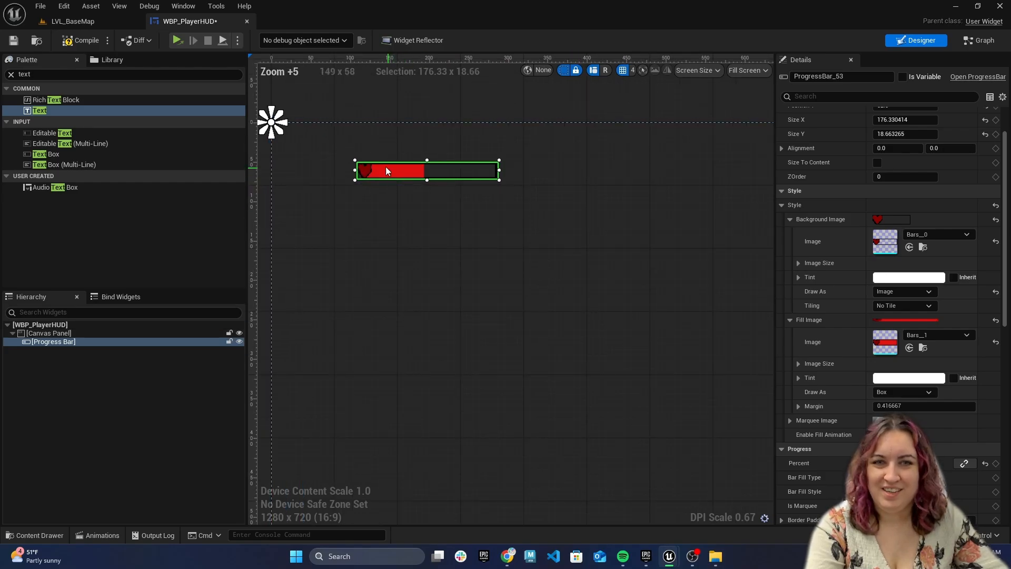
pyautogui.moveTo(388, 167); pyautogui.dragTo(335, 143)
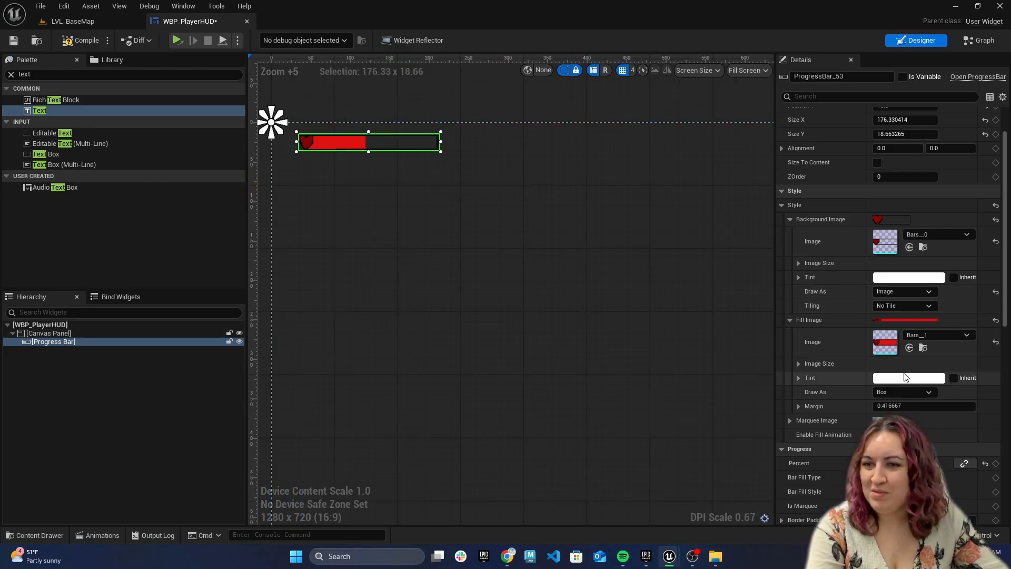
# Step: Set the Fill Image's Draw As mode to Image and enlarge the heart bar to about 217 × 51 beside the canvas's upper-left corner
pyautogui.click(891, 393)
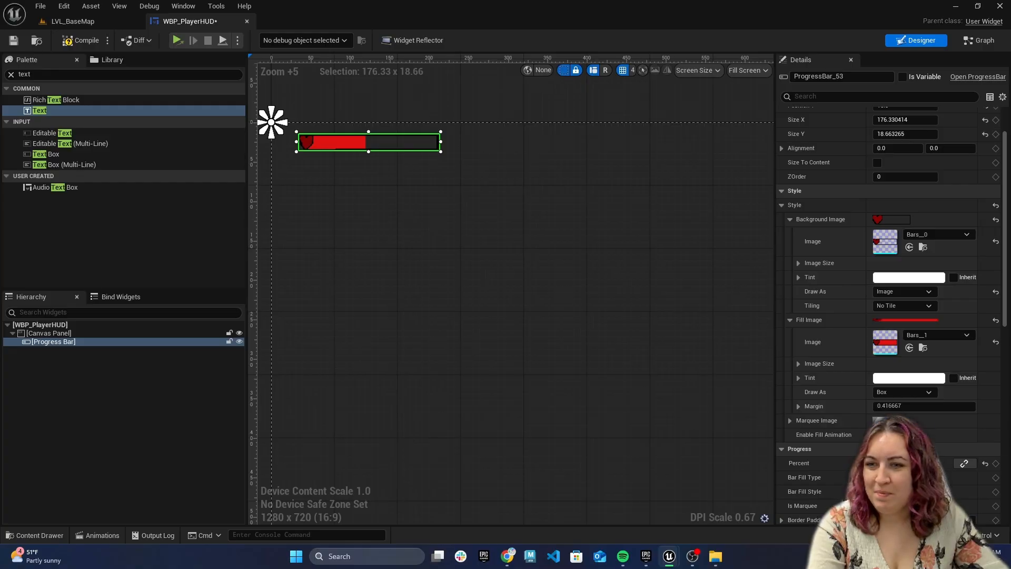
pyautogui.click(889, 422)
pyautogui.moveTo(440, 152); pyautogui.dragTo(498, 181)
pyautogui.scroll(-2, 890, 391)
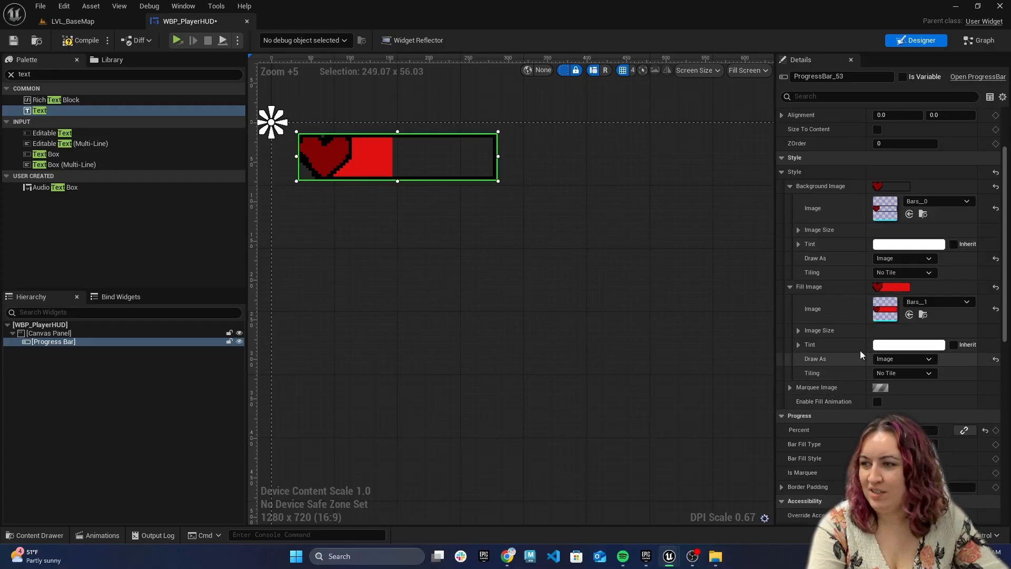
pyautogui.moveTo(498, 180); pyautogui.dragTo(474, 176)
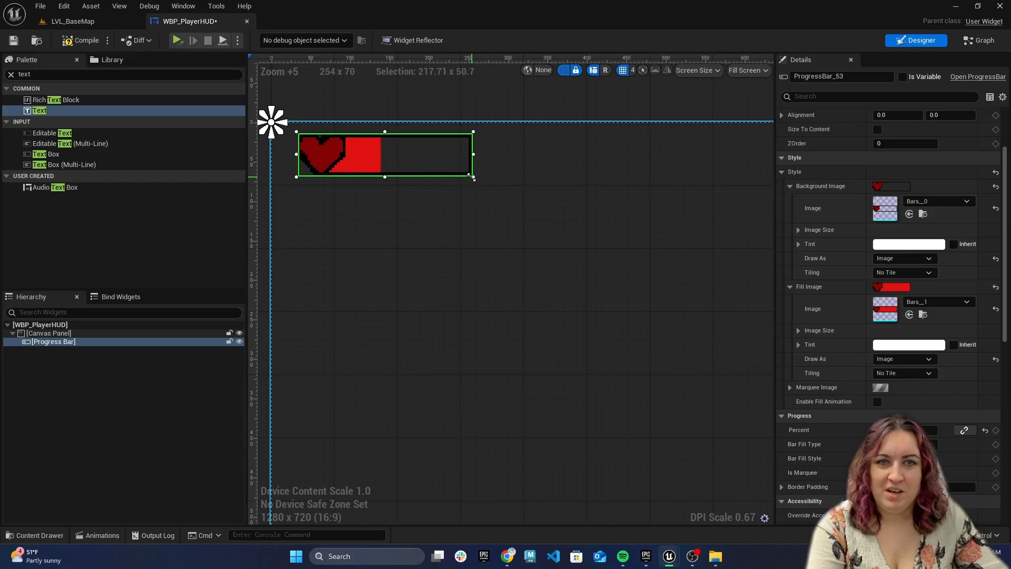
pyautogui.moveTo(419, 154); pyautogui.dragTo(399, 153)
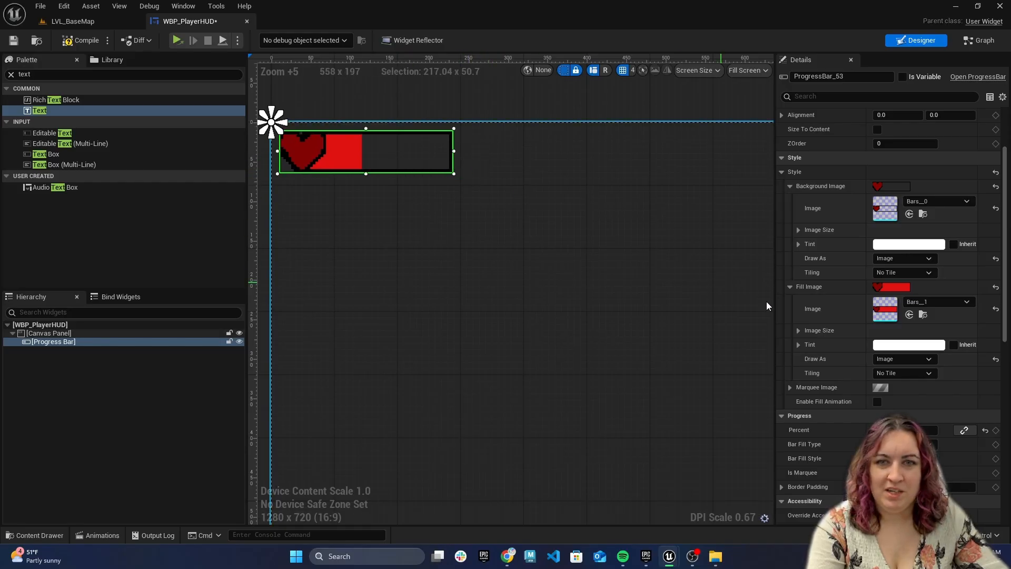
# Step: Set the progress bar's Percent to about 0.71 and resize the bar to about 232 × 57 at position 12, 12
pyautogui.scroll(-2, 891, 396)
pyautogui.moveTo(913, 396)
pyautogui.mouseDown()
pyautogui.moveTo(927, 396)
pyautogui.moveTo(875, 396)
pyautogui.moveTo(935, 396)
pyautogui.moveTo(897, 396)
pyautogui.moveTo(927, 396)
pyautogui.mouseUp()
pyautogui.scroll(-2, 412, 262)
pyautogui.moveTo(374, 175); pyautogui.dragTo(388, 182)
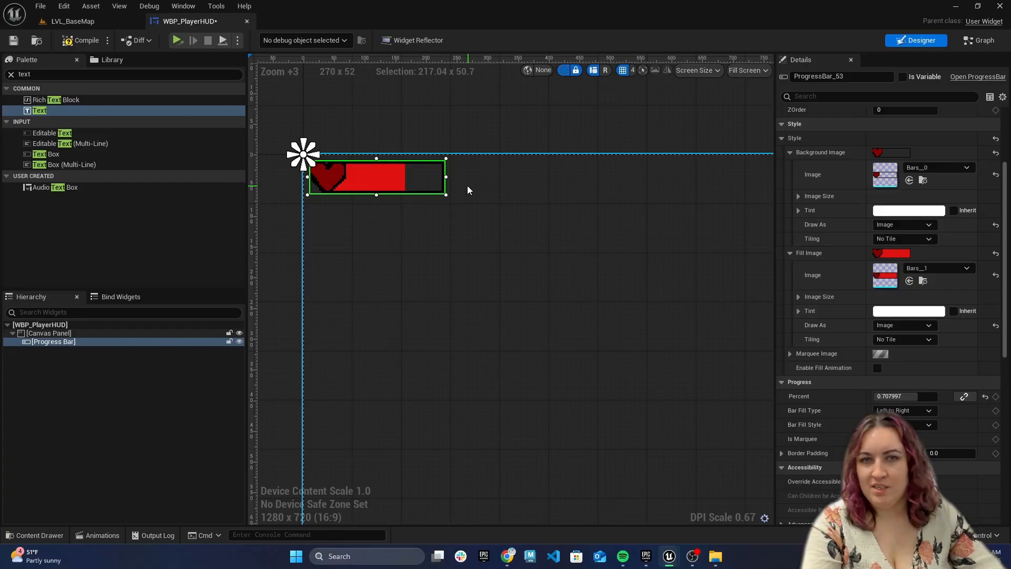
pyautogui.moveTo(446, 194); pyautogui.dragTo(455, 199)
pyautogui.click(504, 205)
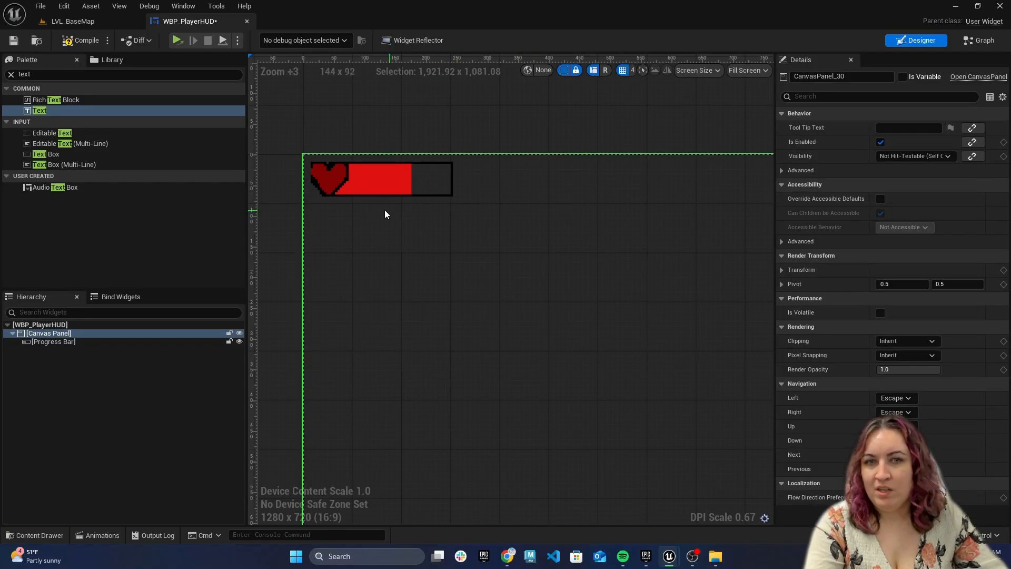
pyautogui.click(392, 186)
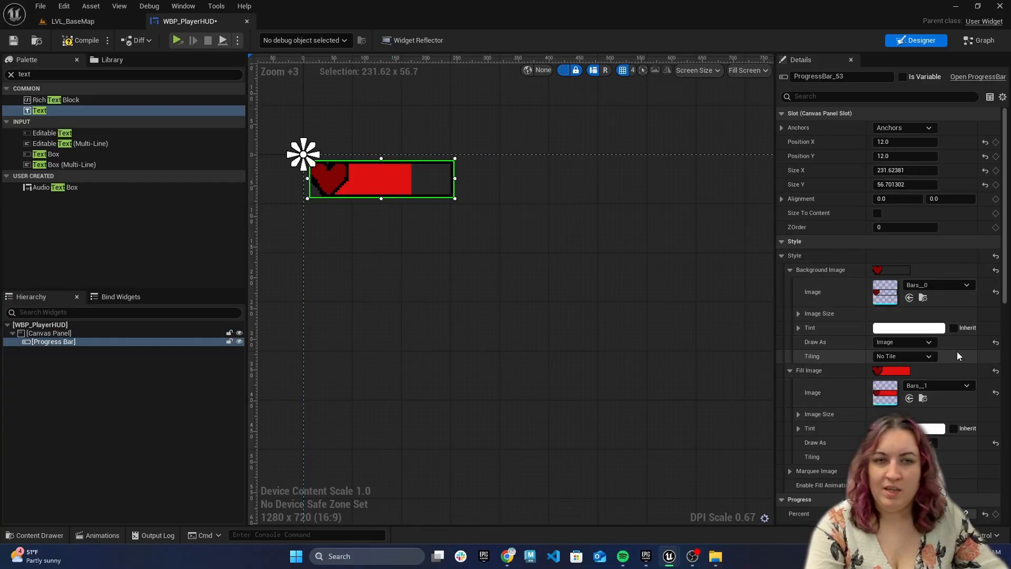
# Step: Adjust the heart bar's proportions to about 237 × 50 and place it at position 16, 12
pyautogui.scroll(-2, 938, 380)
pyautogui.scroll(-4, 932, 390)
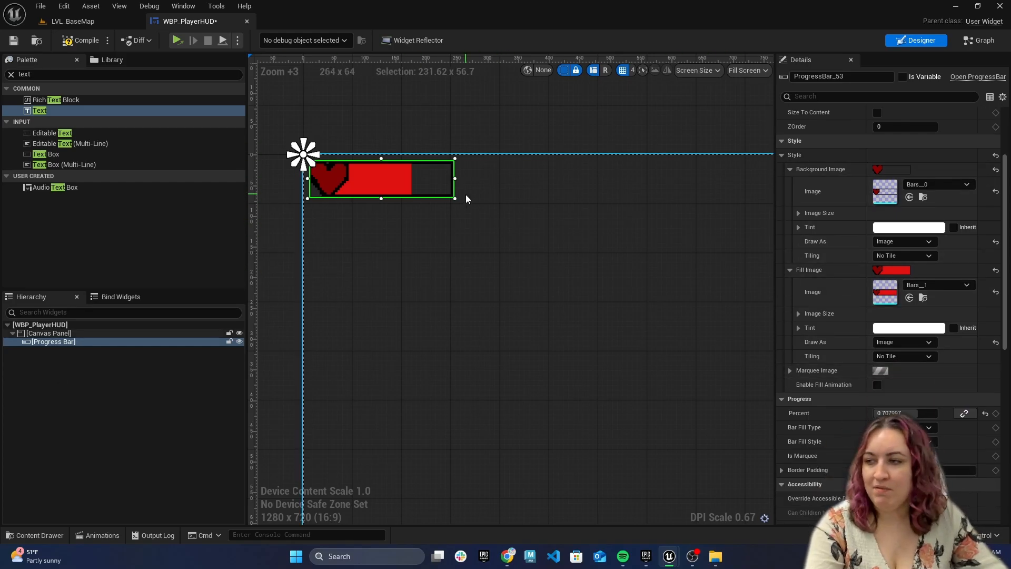
pyautogui.moveTo(383, 184); pyautogui.dragTo(386, 185)
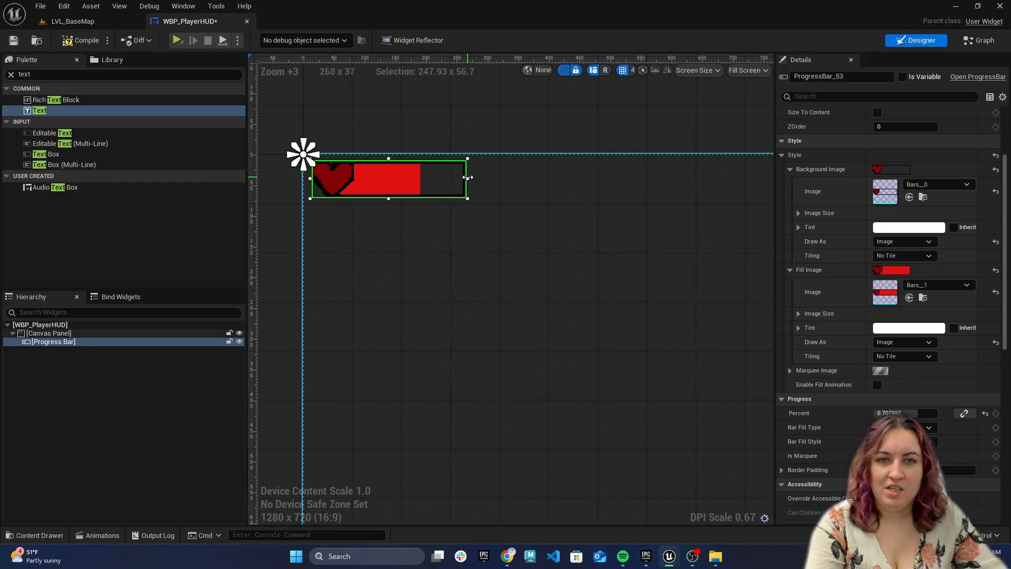
pyautogui.moveTo(387, 200); pyautogui.dragTo(390, 191)
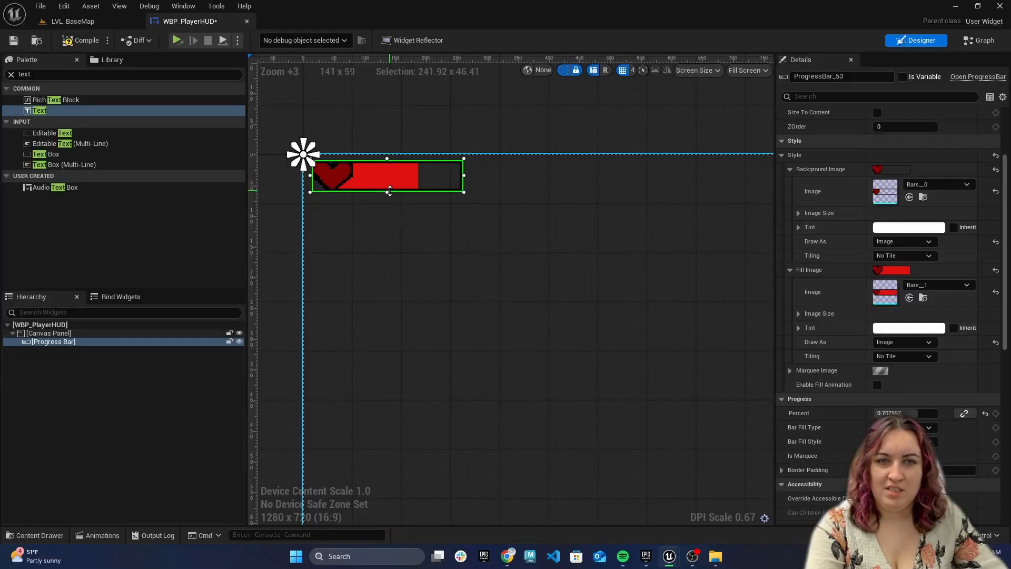
pyautogui.moveTo(469, 176); pyautogui.dragTo(471, 176)
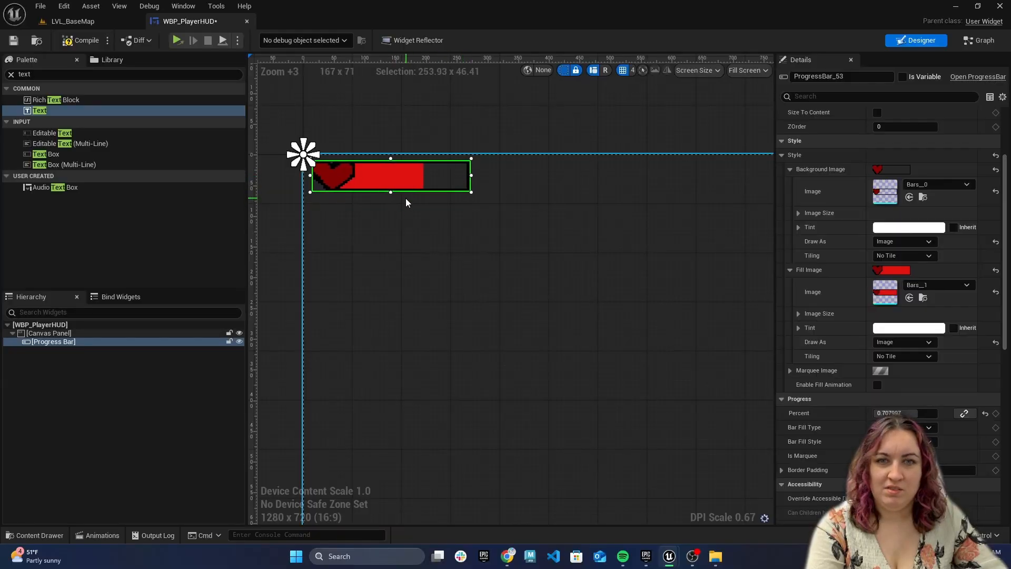
pyautogui.moveTo(390, 192); pyautogui.dragTo(390, 194)
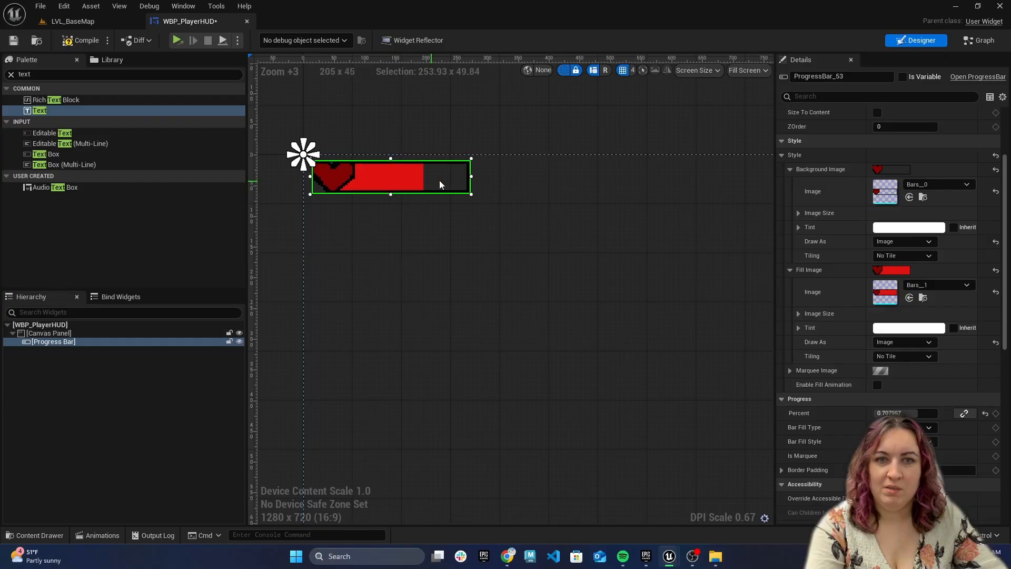
pyautogui.moveTo(473, 176); pyautogui.dragTo(462, 177)
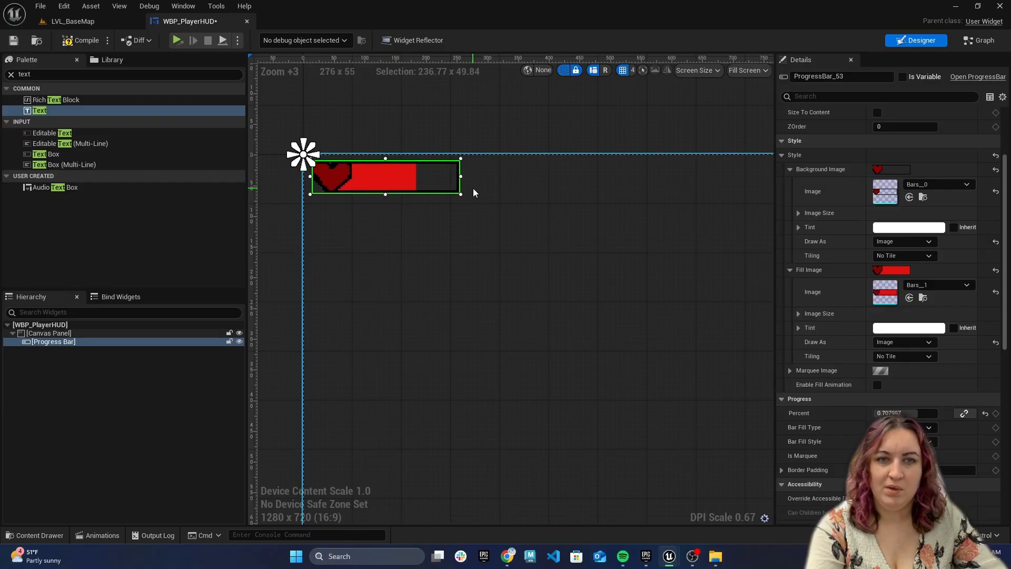
pyautogui.click(474, 194)
pyautogui.scroll(-2, 549, 245)
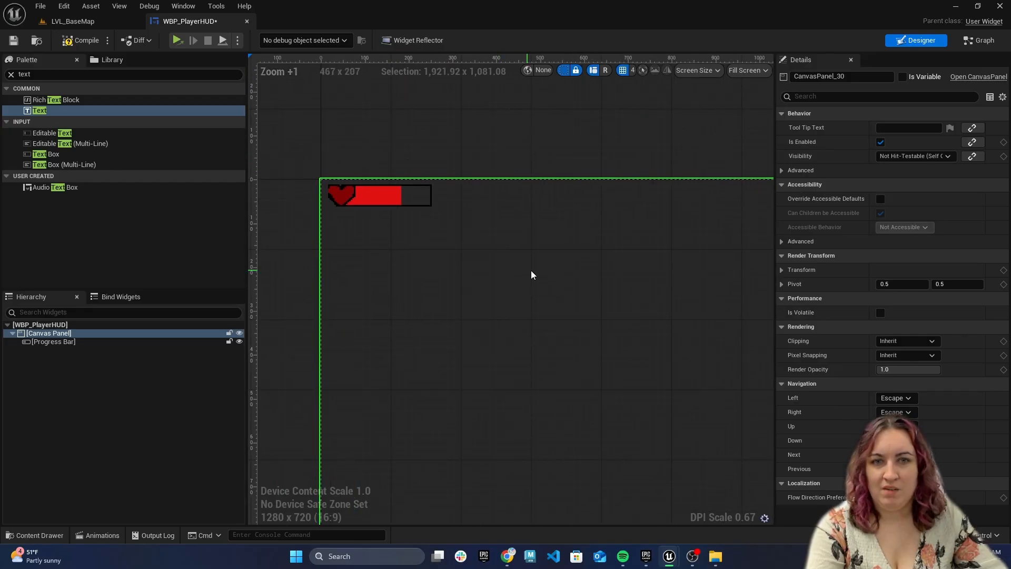
# Step: Examine the canvas's empty upper-right area and the background textures available in the UI Textures folder
pyautogui.moveTo(558, 262); pyautogui.dragTo(504, 250, button='right')
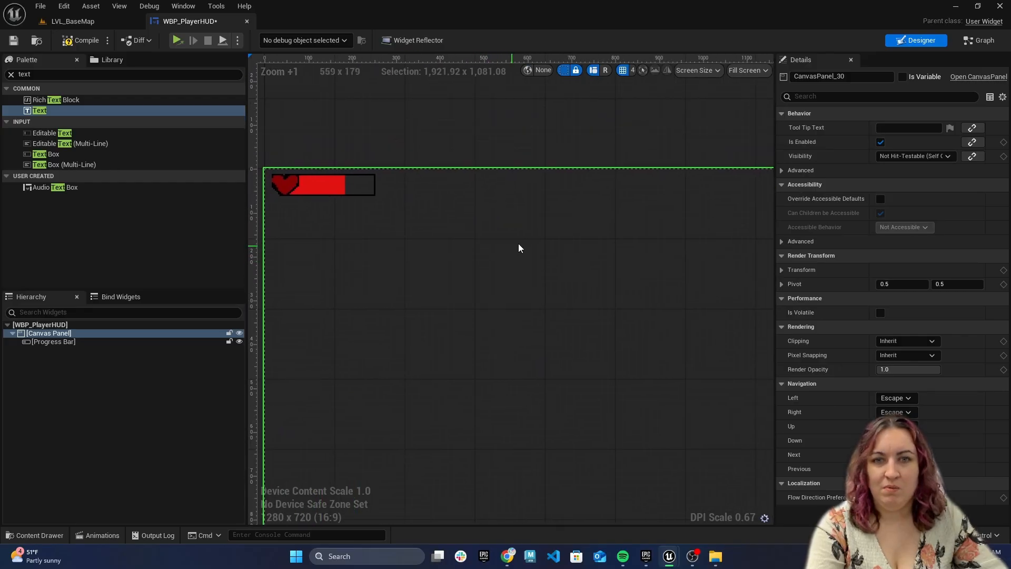
pyautogui.click(372, 191)
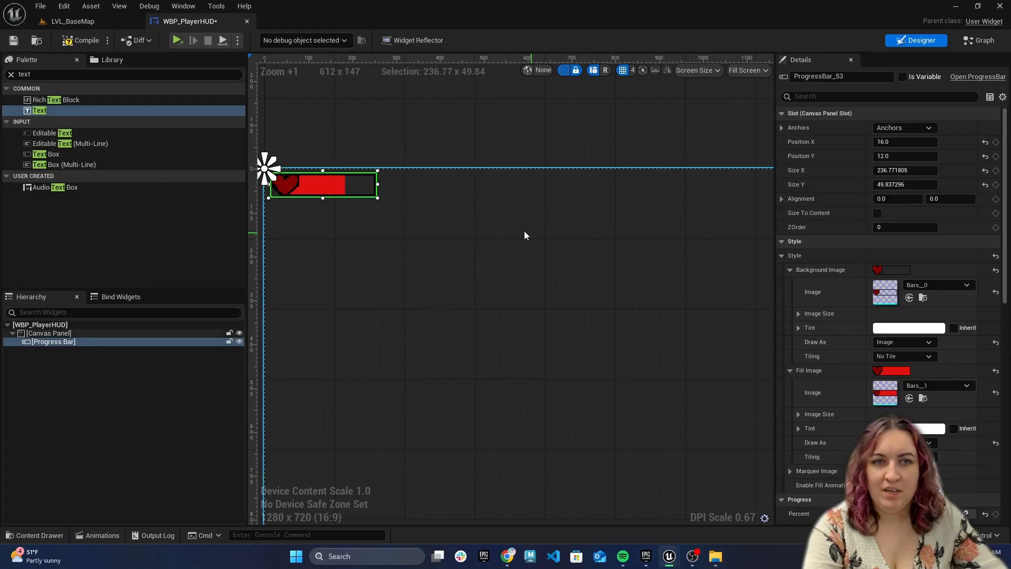
pyautogui.moveTo(525, 236); pyautogui.dragTo(333, 232, button='right')
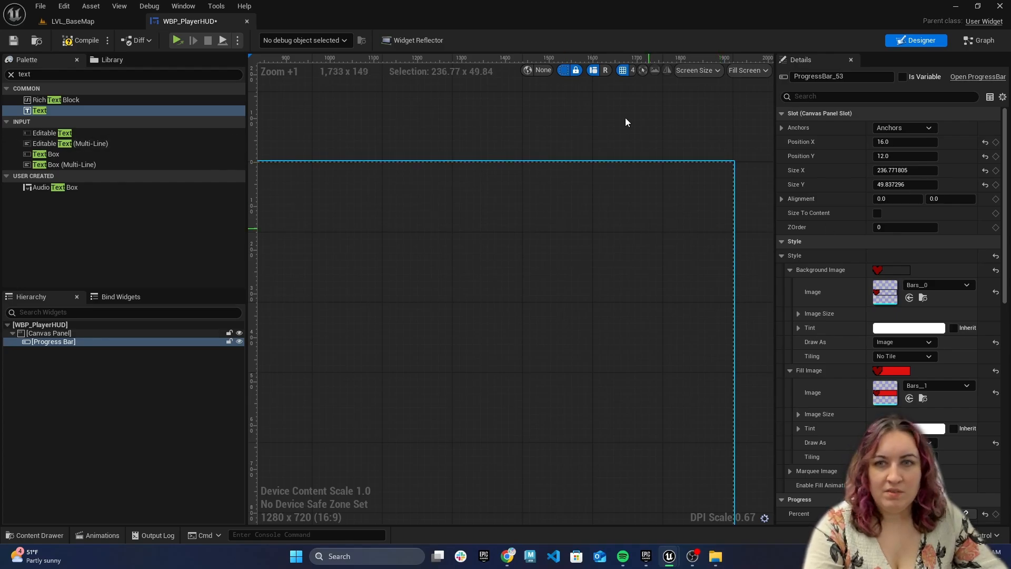
pyautogui.moveTo(592, 137)
pyautogui.mouseDown(button='right')
pyautogui.moveTo(609, 123)
pyautogui.moveTo(589, 138)
pyautogui.mouseUp(button='right')
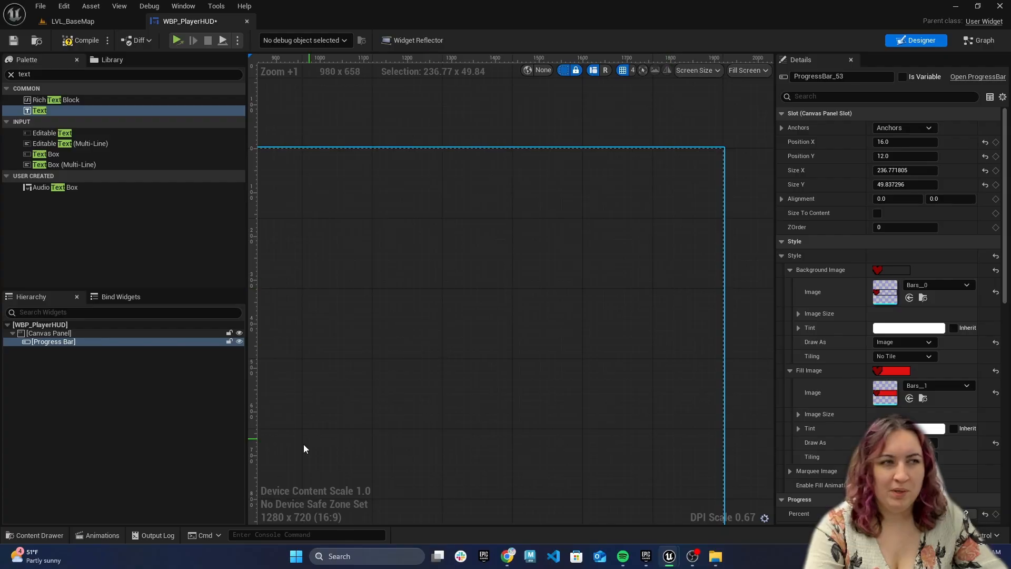
pyautogui.click(46, 534)
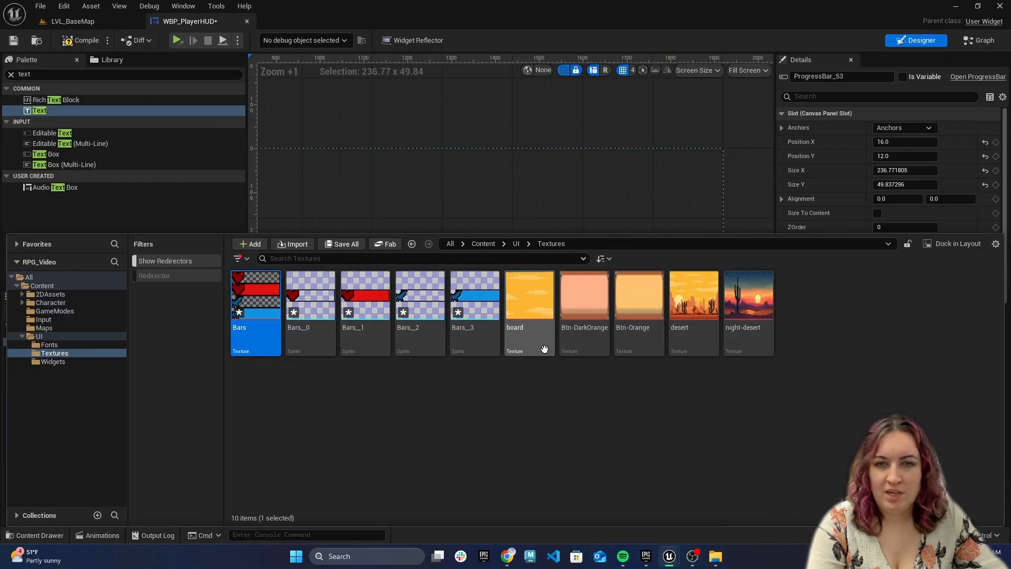
pyautogui.moveTo(684, 282)
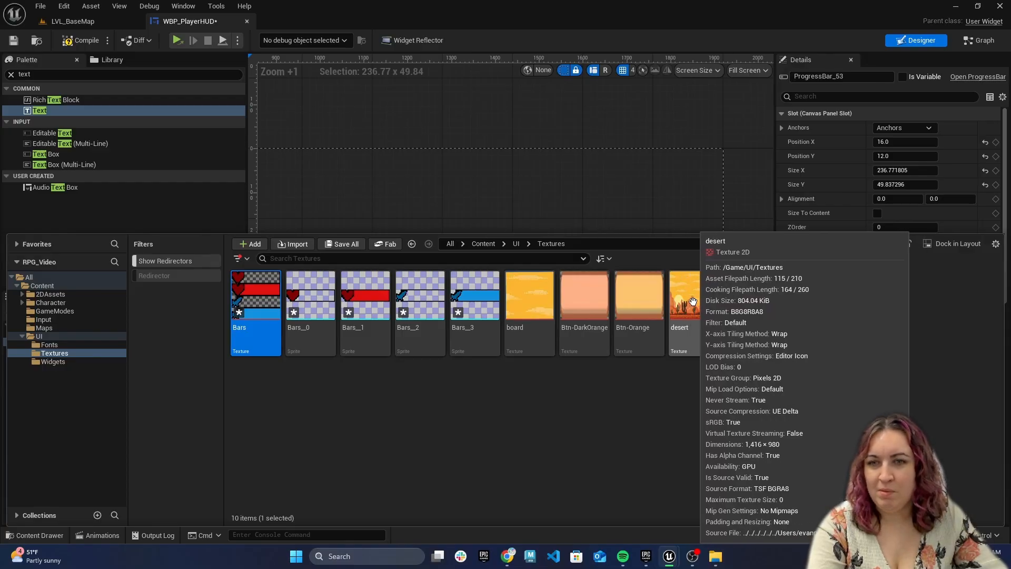
pyautogui.moveTo(519, 293)
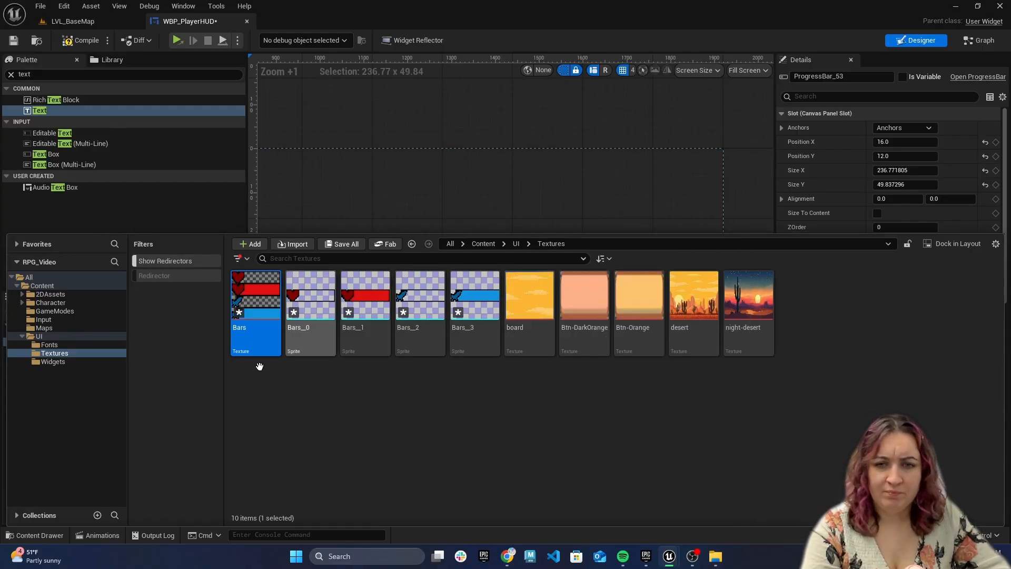
pyautogui.click(34, 535)
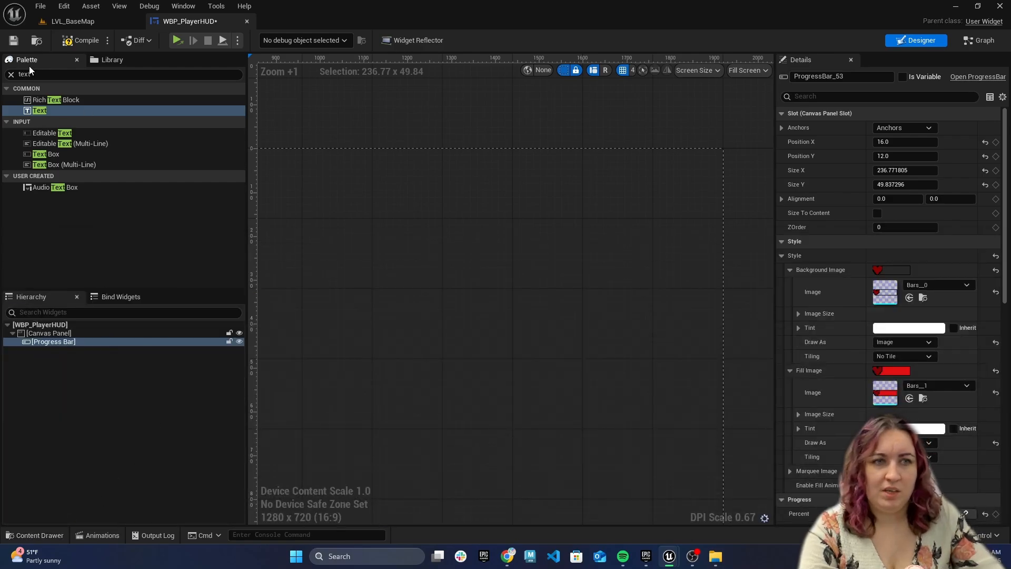
# Step: Find the Border widget and add it to the Canvas Panel alongside the progress bar
pyautogui.write('bord')
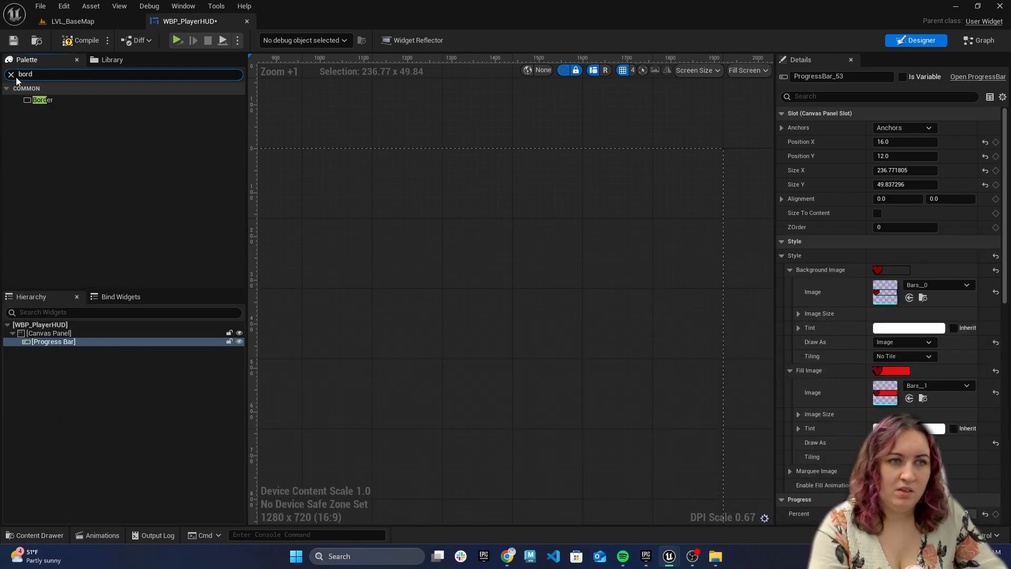
pyautogui.moveTo(40, 328); pyautogui.dragTo(61, 345)
pyautogui.moveTo(367, 251); pyautogui.dragTo(703, 246, button='right')
pyautogui.moveTo(405, 230); pyautogui.dragTo(492, 255, button='right')
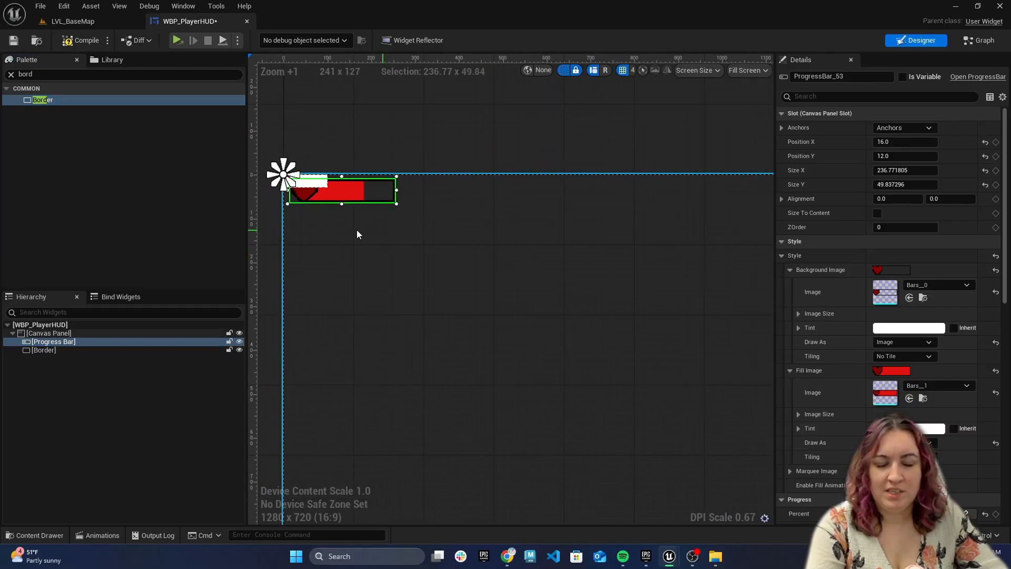
# Step: Move the new border near the canvas's upper-right corner at about 1720, 48 and stretch its height to about 193
pyautogui.click(317, 182)
pyautogui.moveTo(572, 253); pyautogui.dragTo(341, 255, button='right')
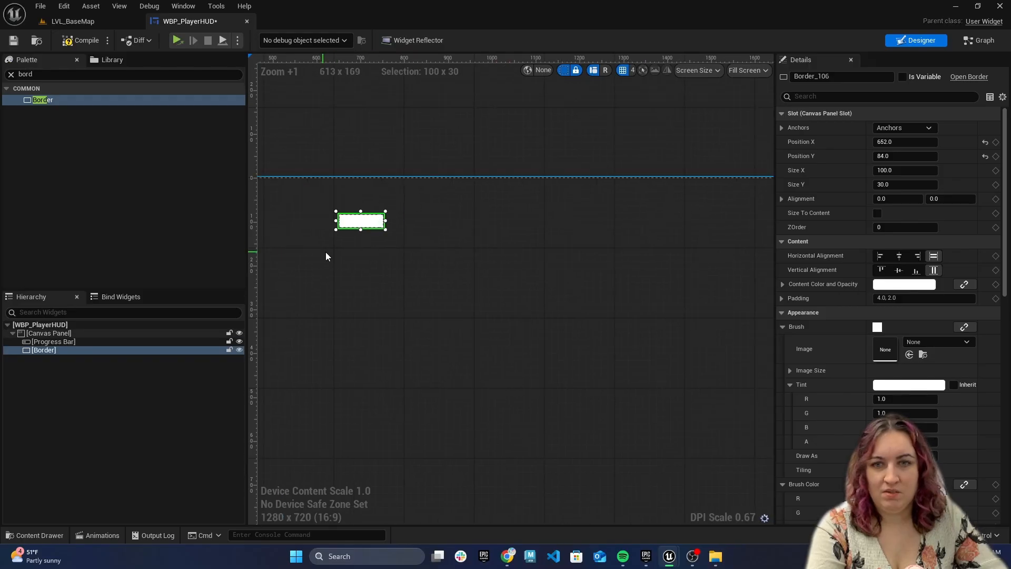
pyautogui.moveTo(375, 219); pyautogui.dragTo(617, 210)
pyautogui.scroll(-2, 581, 239)
pyautogui.moveTo(573, 266); pyautogui.dragTo(466, 267, button='right')
pyautogui.scroll(2, 586, 236)
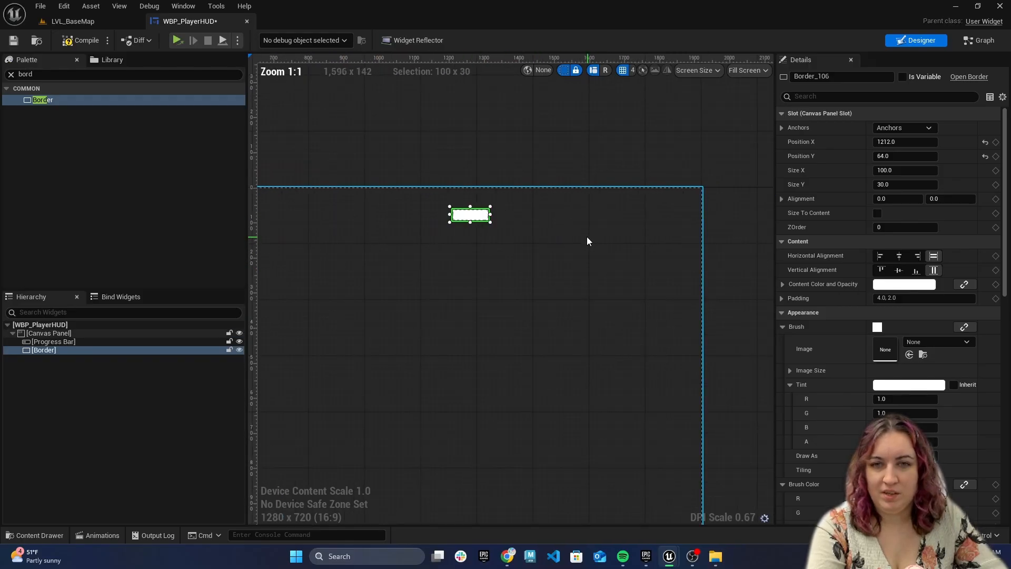
pyautogui.moveTo(444, 209); pyautogui.dragTo(659, 281)
pyautogui.click(664, 211)
pyautogui.click(662, 200)
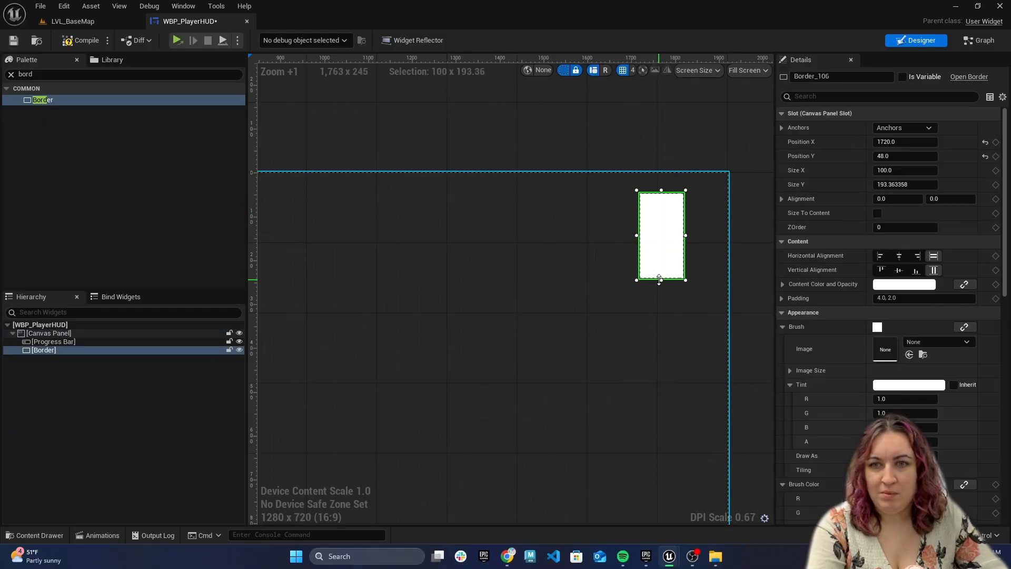
# Step: Widen the border on both sides, moving its left edge to about X 1579 and its right edge closer to the canvas edge
pyautogui.moveTo(637, 235); pyautogui.dragTo(587, 243)
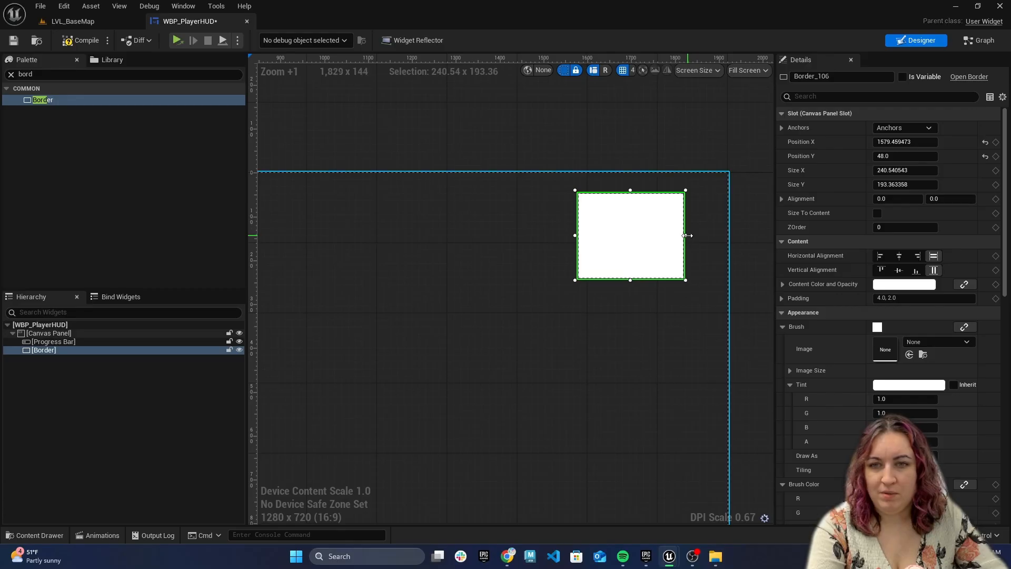
pyautogui.moveTo(687, 235); pyautogui.dragTo(709, 236)
pyautogui.click(637, 282)
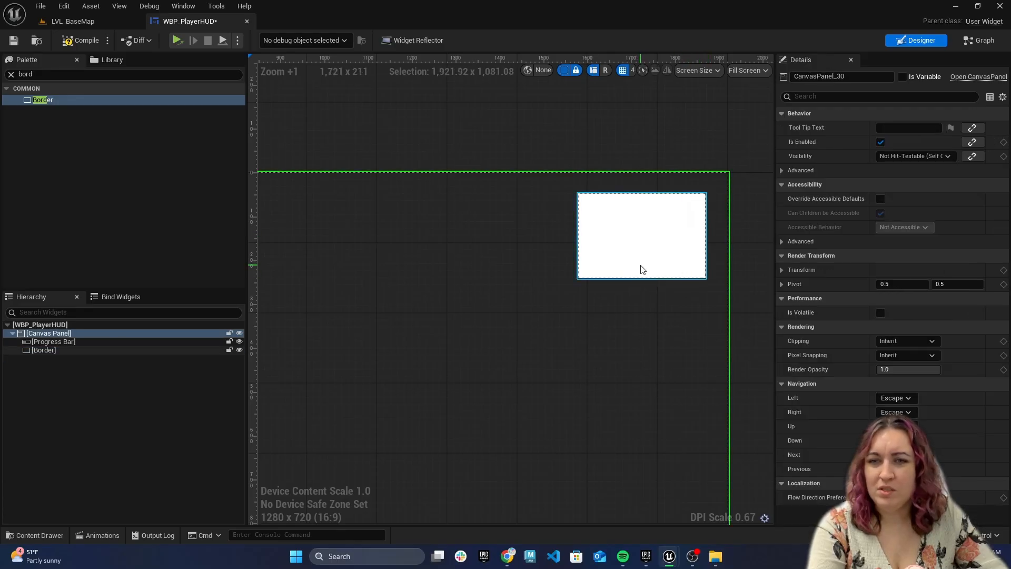
# Step: Resize the border to about 265 by 231, pulling its lower edge down and starting at about X 1606
pyautogui.click(641, 270)
pyautogui.moveTo(643, 280); pyautogui.dragTo(641, 293)
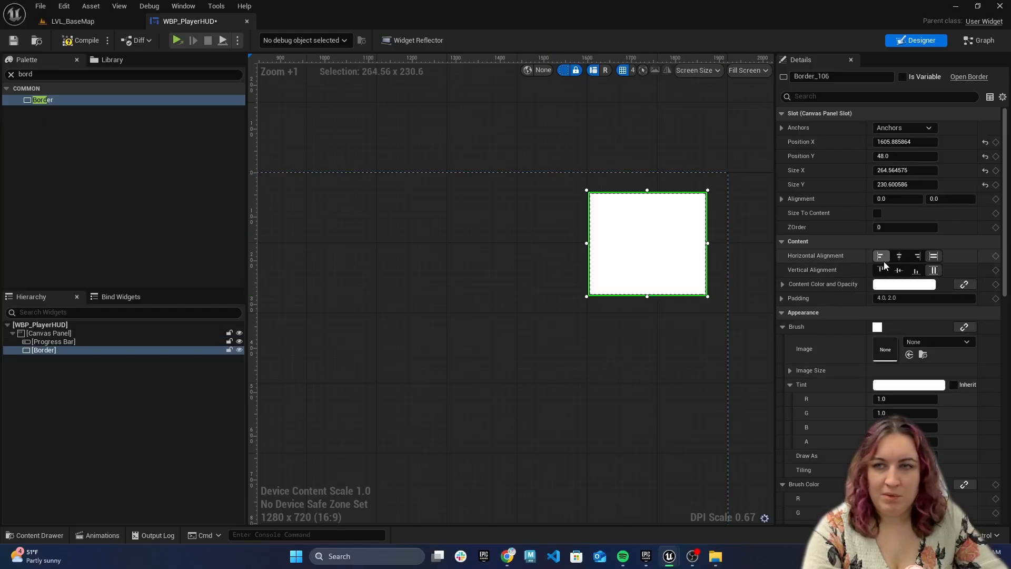
pyautogui.click(904, 284)
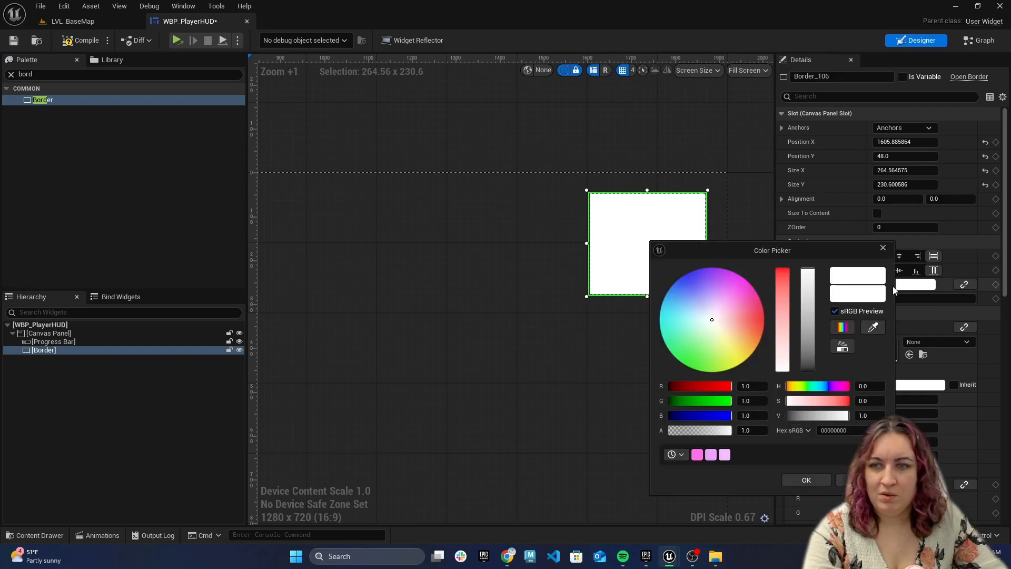
pyautogui.click(604, 348)
pyautogui.click(684, 256)
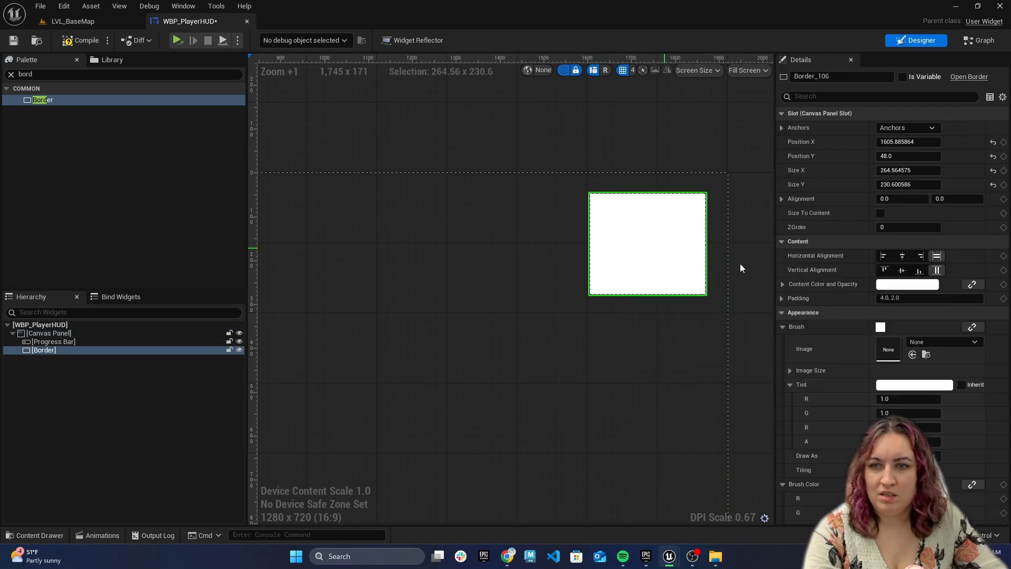
# Step: Set the border's brush color to bright pink with R 1.0, G 0.052867 and B 0.627997
pyautogui.scroll(-3, 929, 362)
pyautogui.scroll(-1, 925, 355)
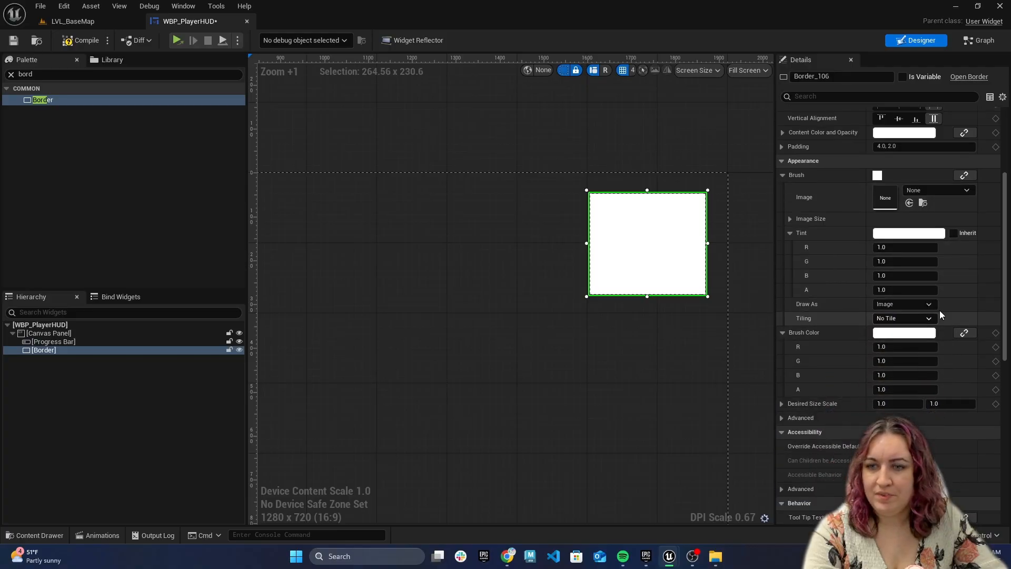
pyautogui.click(904, 332)
pyautogui.moveTo(727, 311); pyautogui.dragTo(755, 290)
pyautogui.click(807, 480)
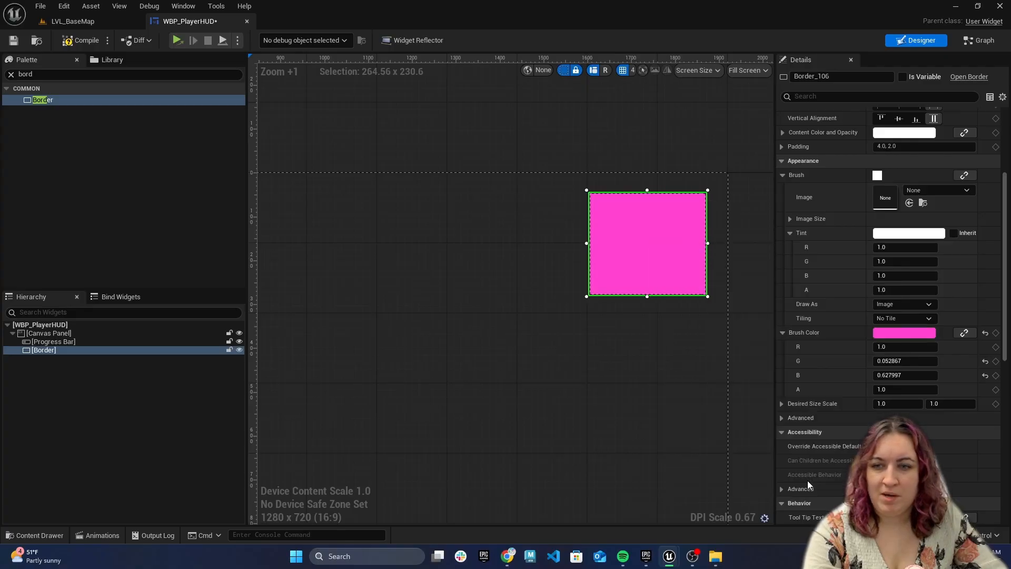
# Step: Try drawing the border's brush as a Box and look over its desired size scale and margin settings
pyautogui.click(781, 404)
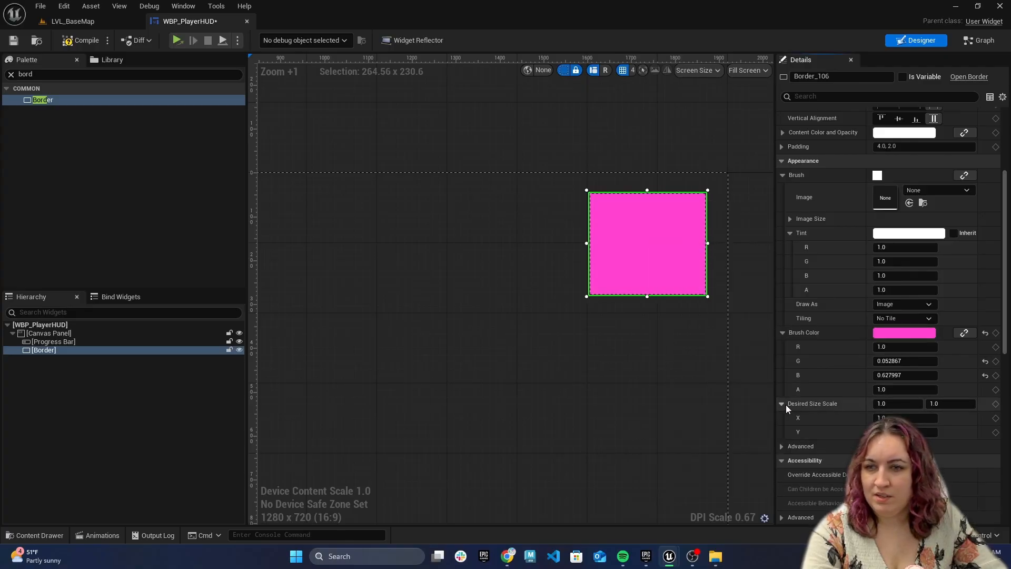
pyautogui.click(782, 403)
pyautogui.click(897, 305)
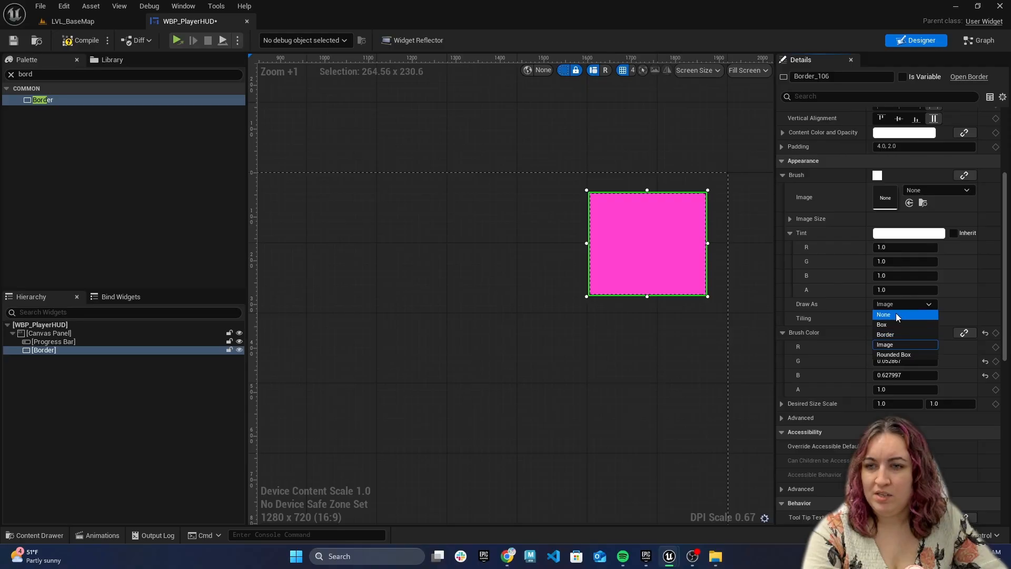
pyautogui.click(893, 324)
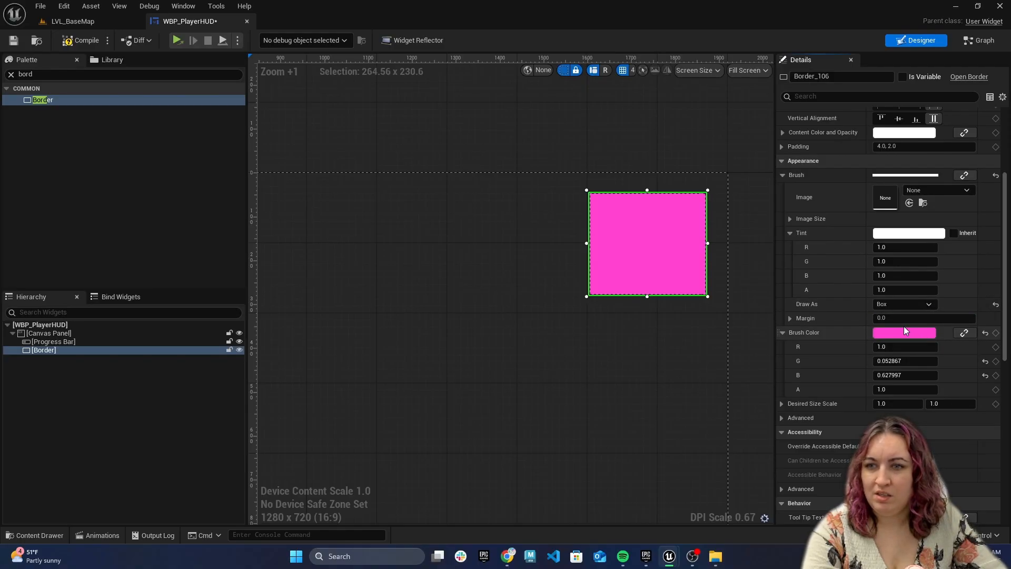
pyautogui.click(790, 318)
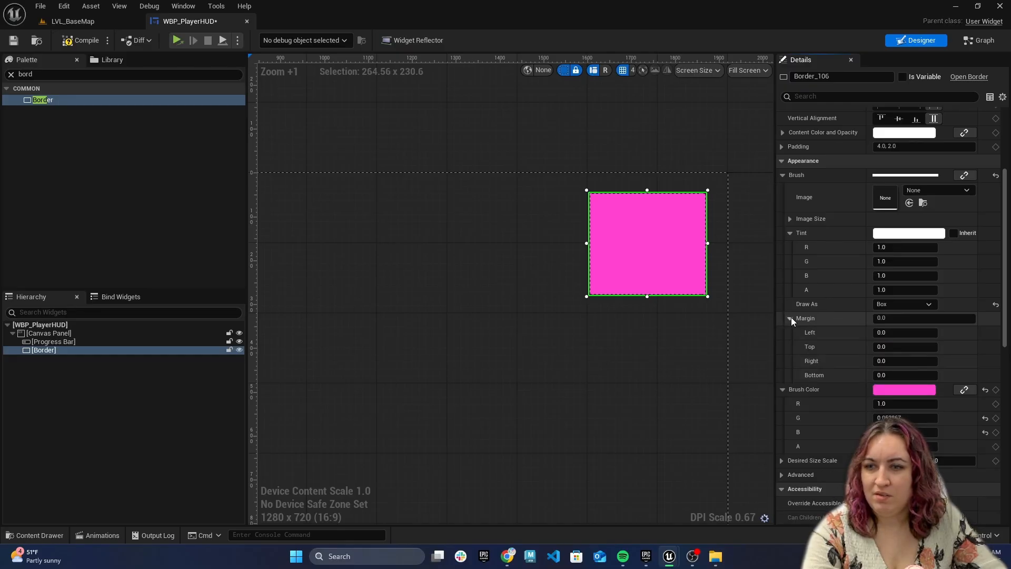
pyautogui.click(791, 319)
# Step: Try the Border draw mode on the brush and switch it back to Box
pyautogui.click(909, 304)
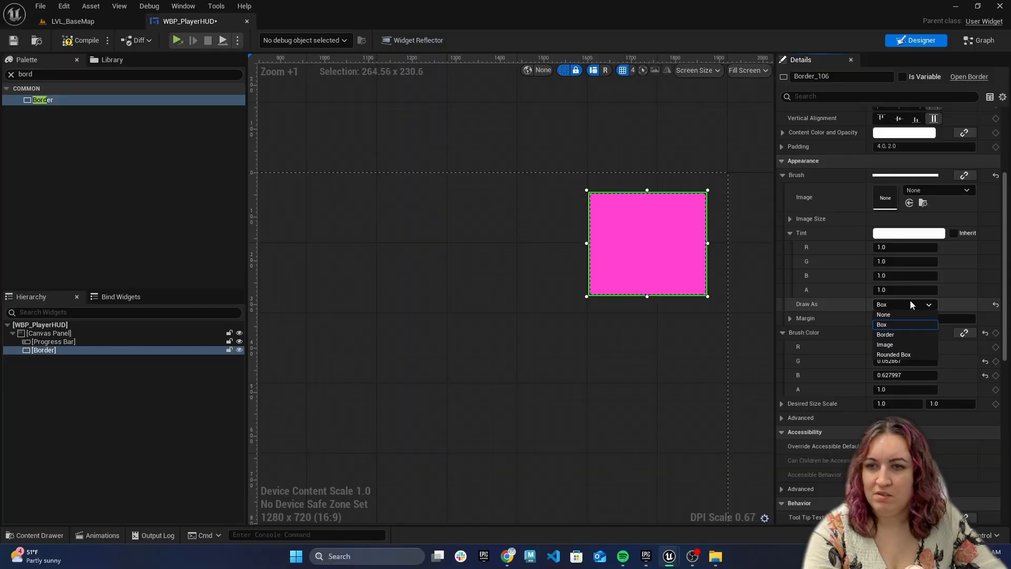
pyautogui.click(901, 337)
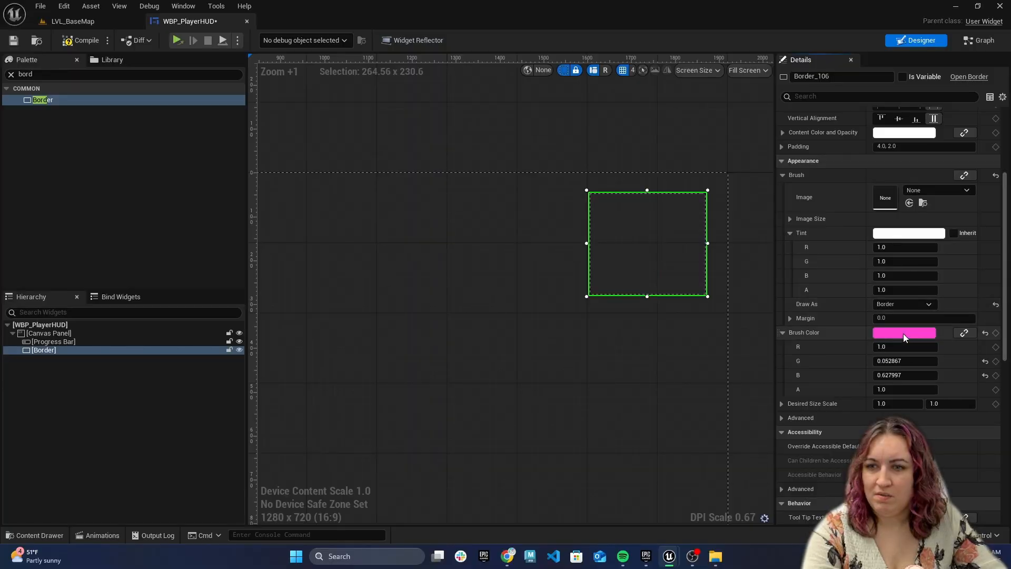
pyautogui.click(917, 306)
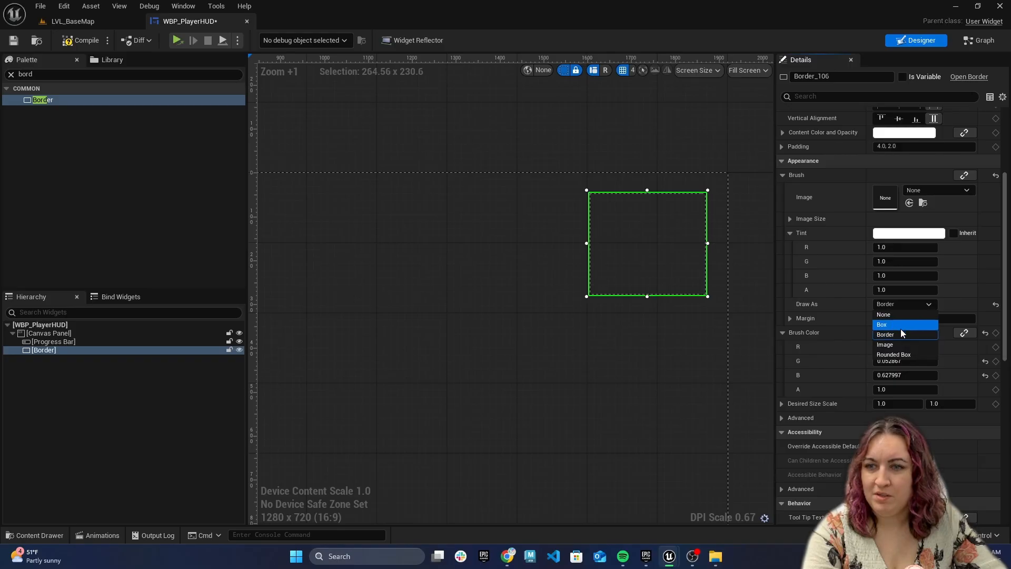
pyautogui.click(907, 324)
pyautogui.click(905, 304)
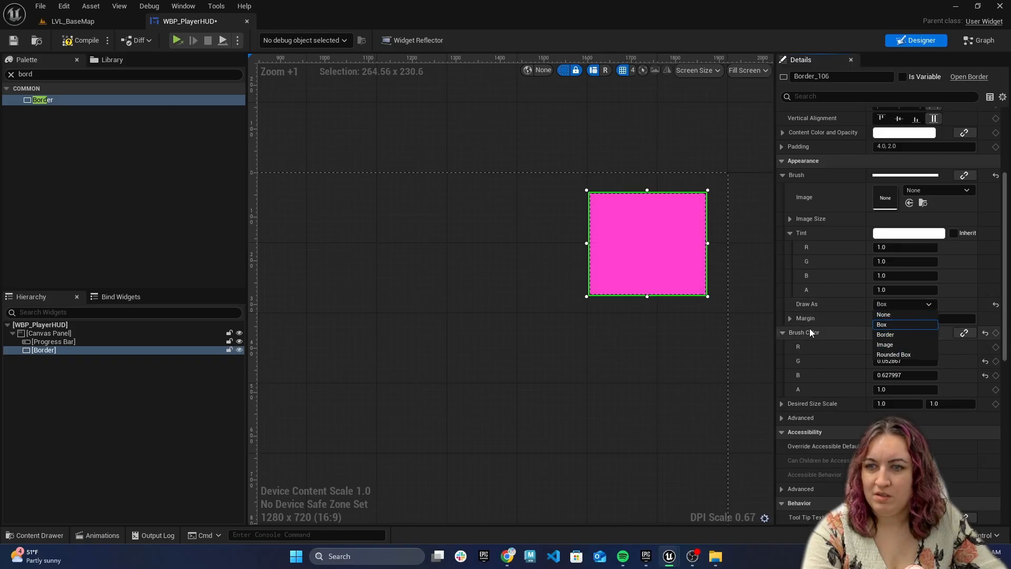
pyautogui.click(895, 324)
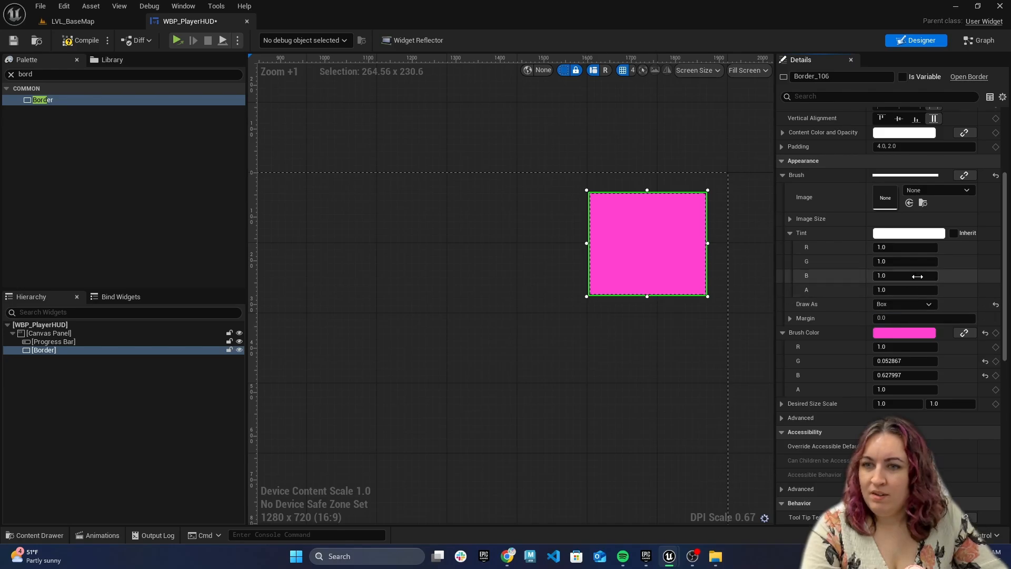
# Step: Examine the border's remaining properties, from appearance and behavior through navigation and events
pyautogui.scroll(1, 917, 277)
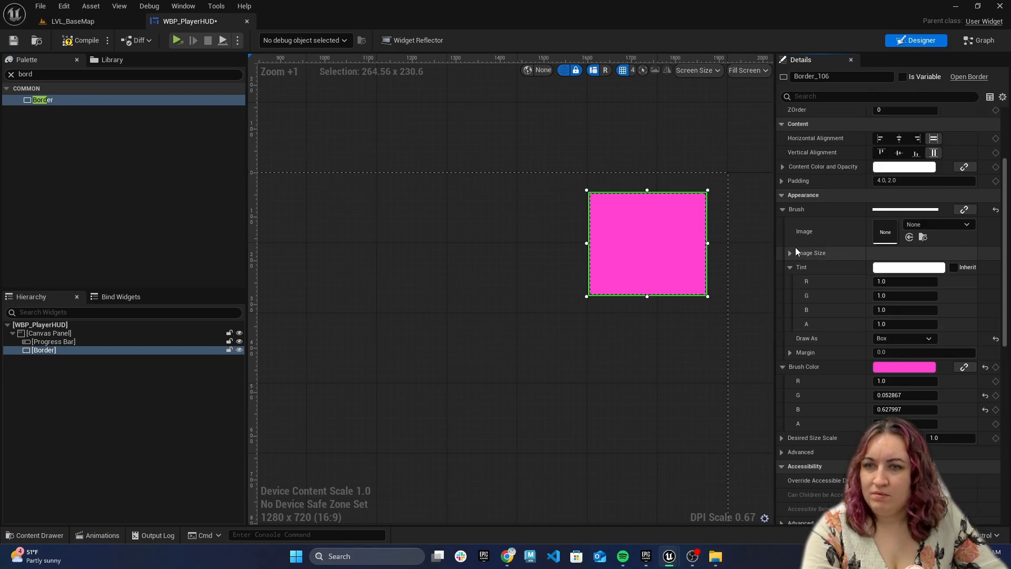
pyautogui.scroll(-5, 858, 255)
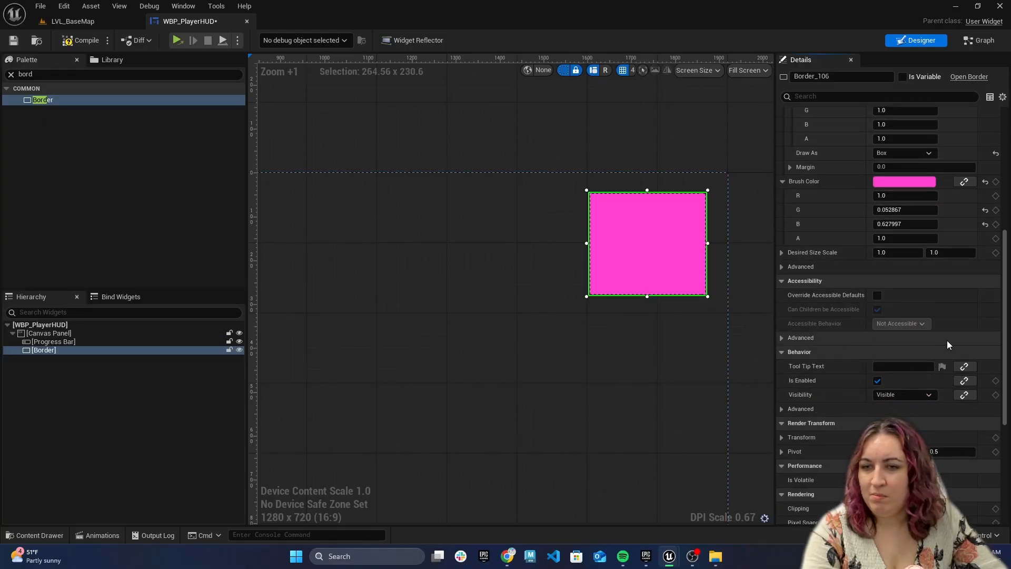
pyautogui.scroll(-5, 904, 352)
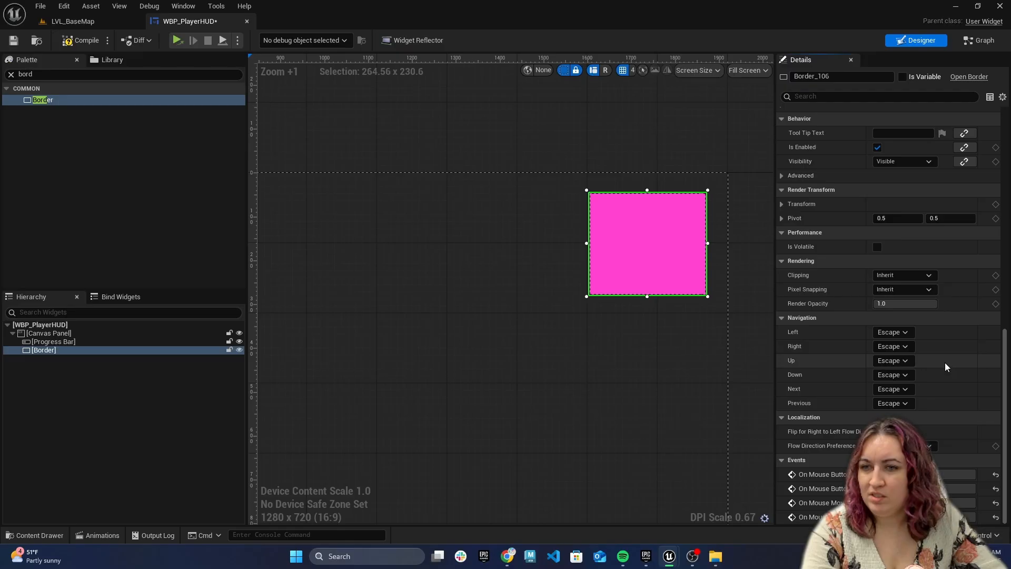
pyautogui.scroll(6, 941, 359)
pyautogui.scroll(3, 911, 372)
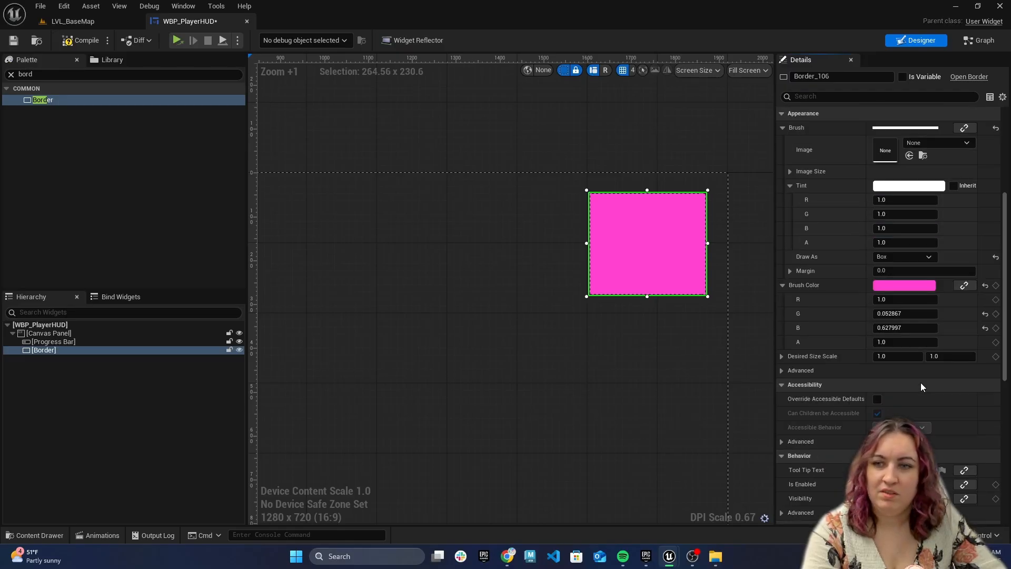
pyautogui.click(662, 351)
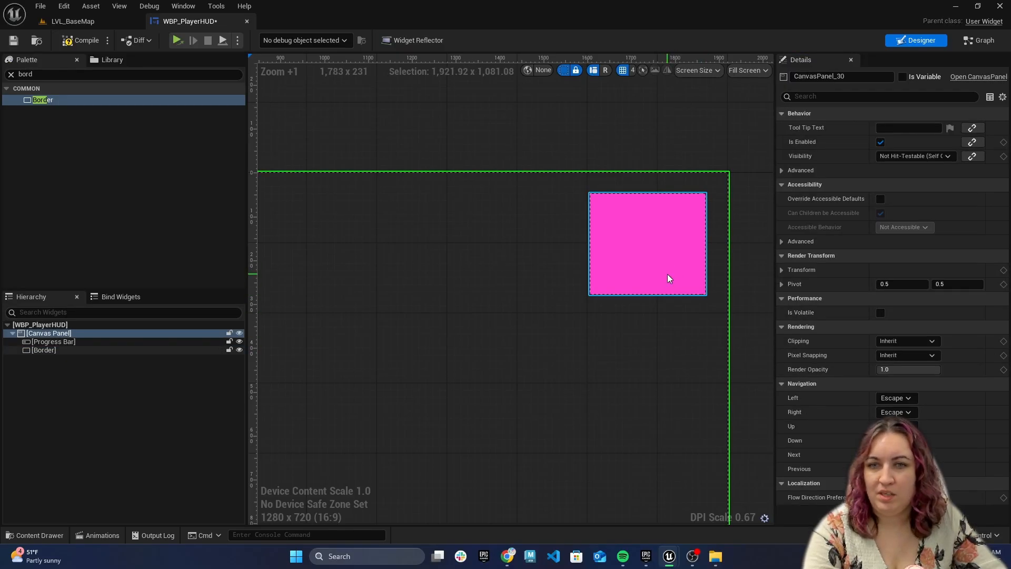
pyautogui.click(667, 274)
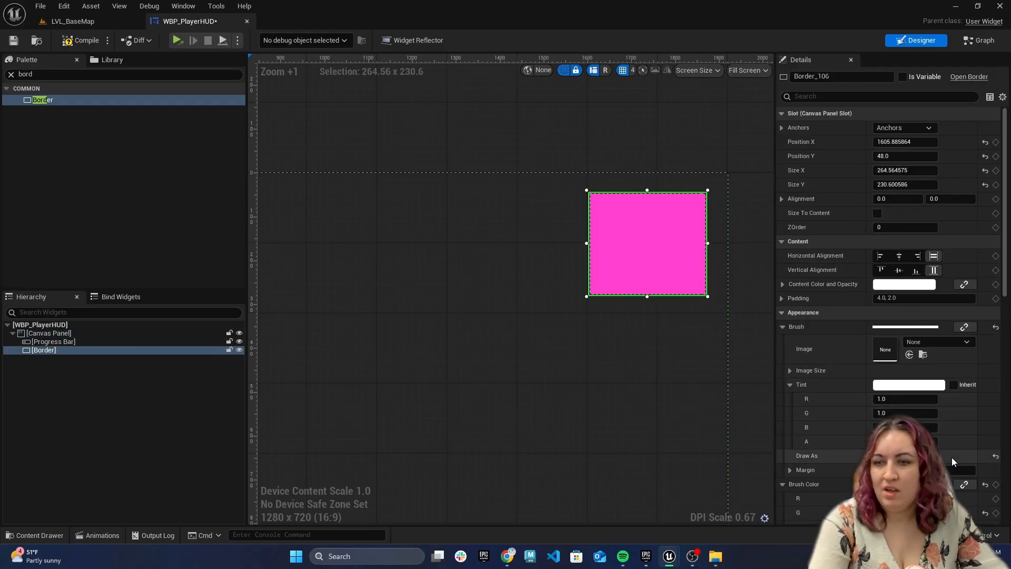
# Step: Reset the border's brush color to its default and set its draw mode back to Image
pyautogui.scroll(-2, 952, 457)
pyautogui.scroll(-1, 858, 416)
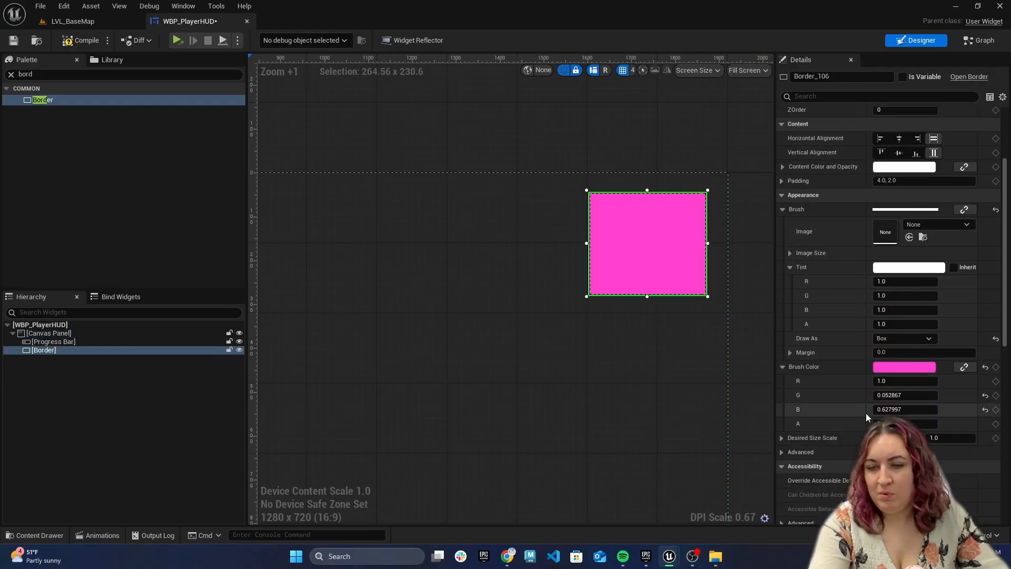
pyautogui.click(985, 368)
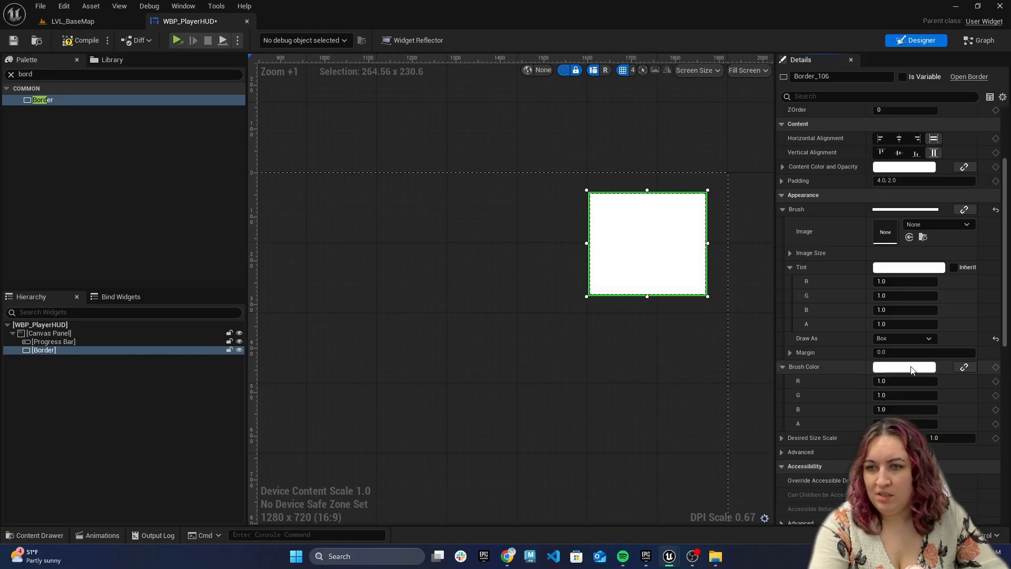
pyautogui.click(904, 338)
pyautogui.click(895, 379)
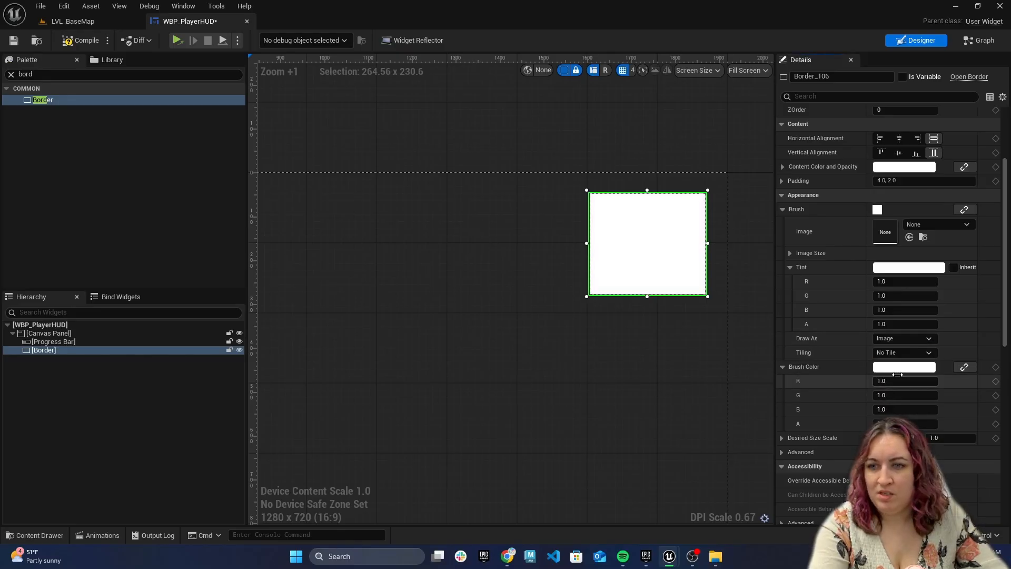
# Step: Assign the "board" texture as the border's brush image
pyautogui.scroll(1, 897, 349)
pyautogui.click(940, 258)
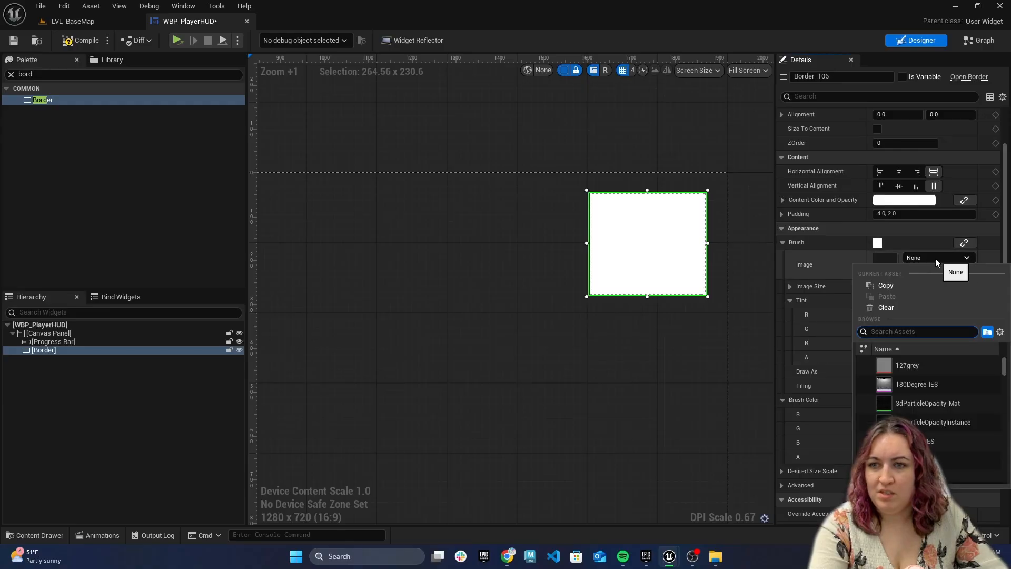
pyautogui.write('board')
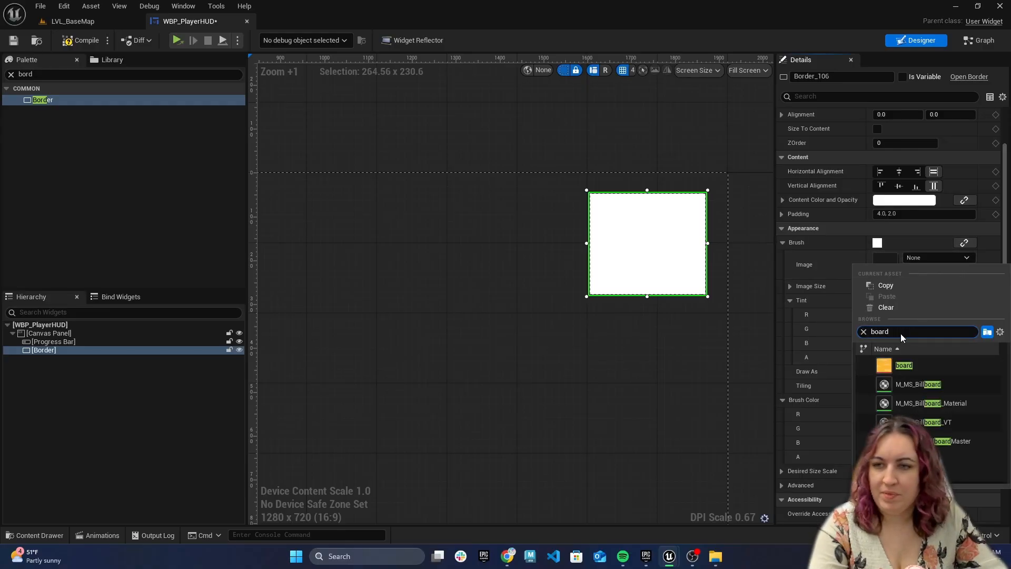
pyautogui.click(907, 365)
pyautogui.click(642, 307)
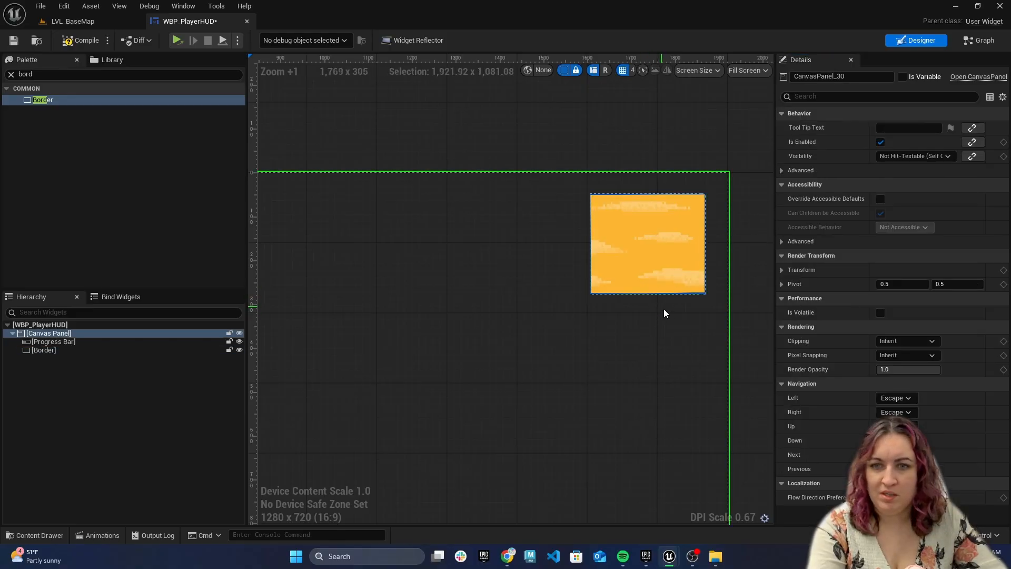
# Step: Stretch the border's lower edge down so its height is about 251
pyautogui.click(648, 251)
pyautogui.moveTo(646, 295); pyautogui.dragTo(650, 306)
pyautogui.click(666, 331)
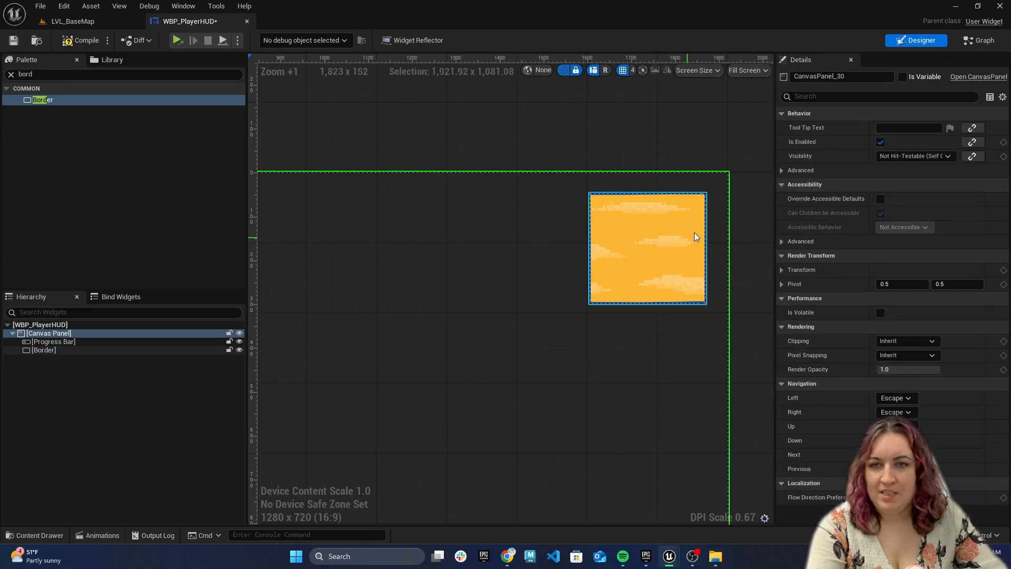
pyautogui.click(673, 256)
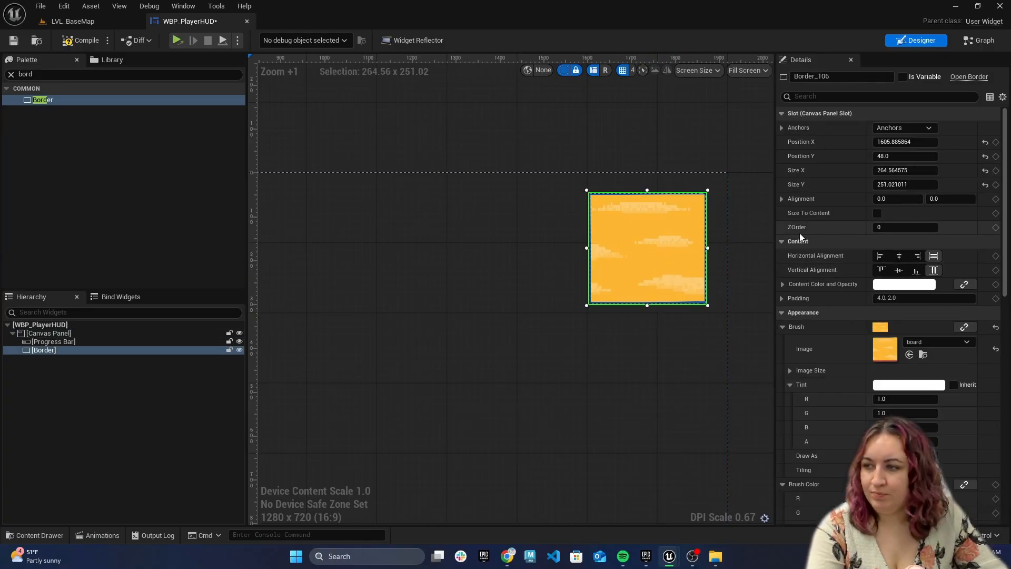
pyautogui.scroll(-2, 906, 335)
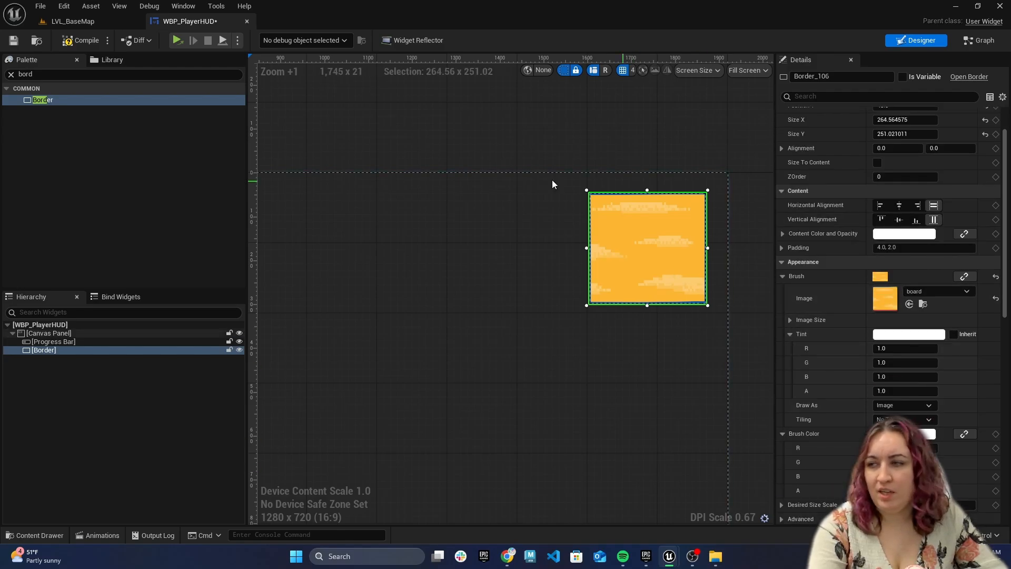
pyautogui.click(534, 254)
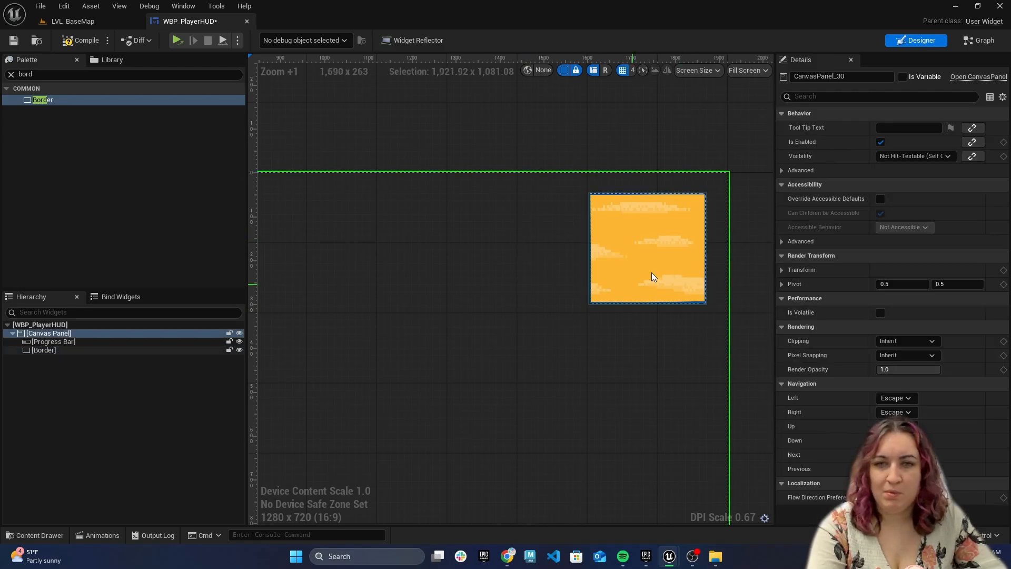
pyautogui.click(63, 352)
pyautogui.click(572, 303)
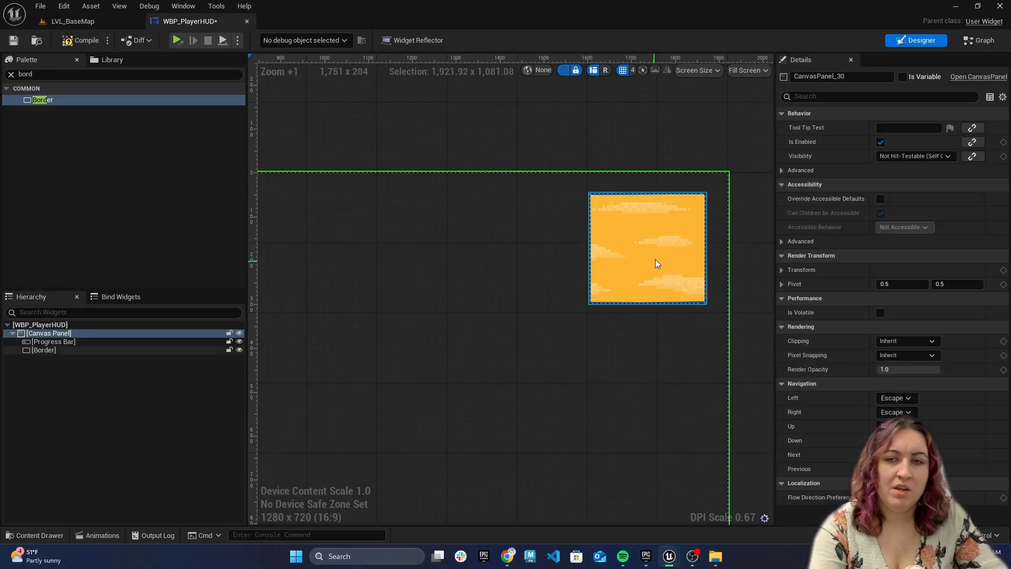
pyautogui.click(655, 258)
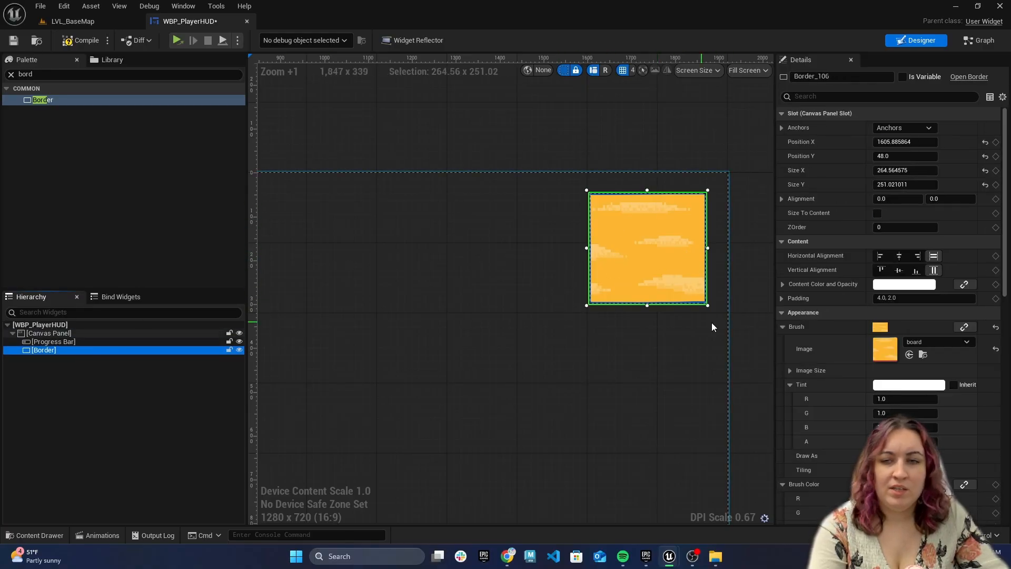
pyautogui.click(45, 74)
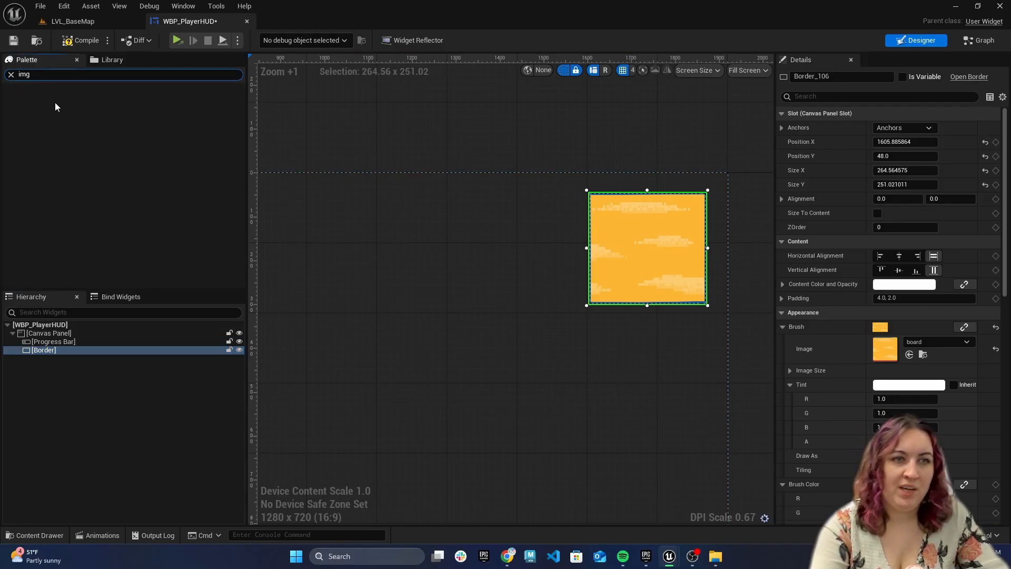
pyautogui.click(26, 103)
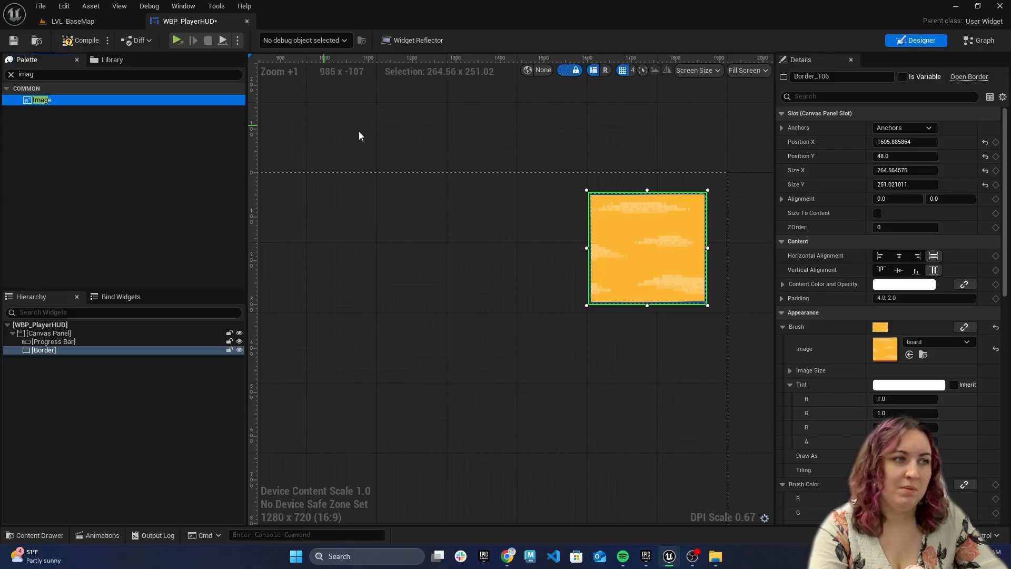
pyautogui.click(632, 337)
pyautogui.click(649, 285)
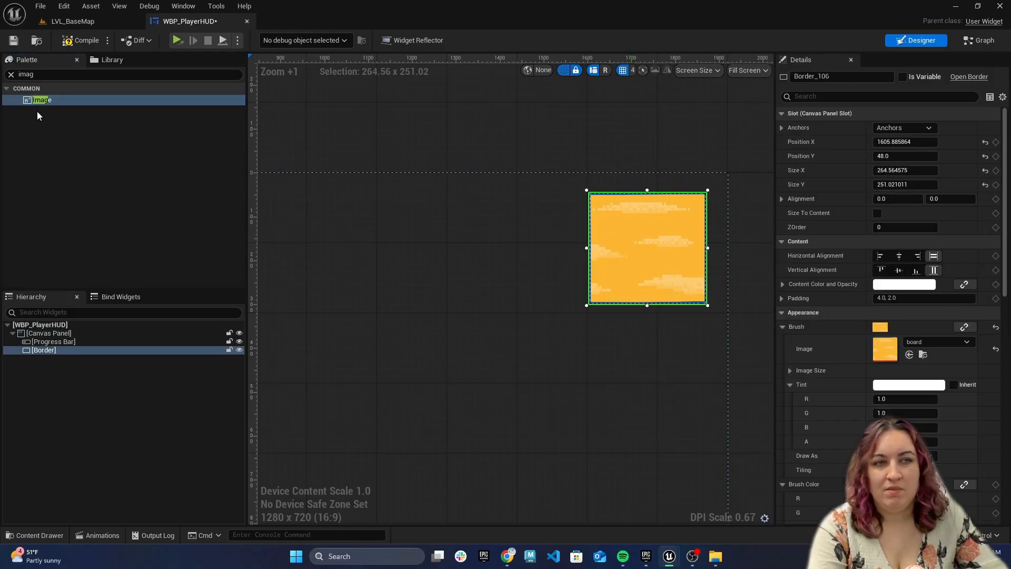
pyautogui.click(50, 102)
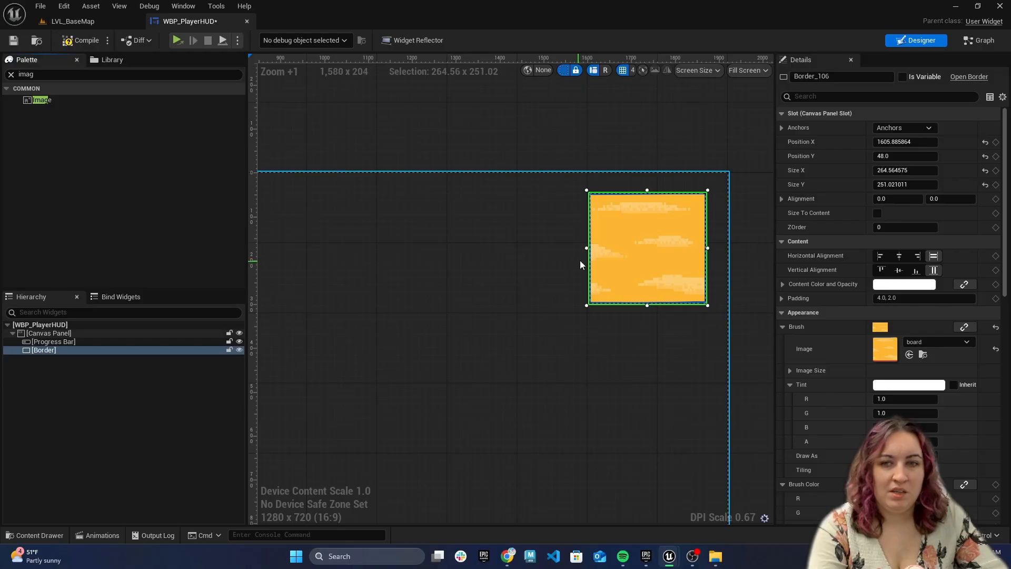
pyautogui.click(542, 258)
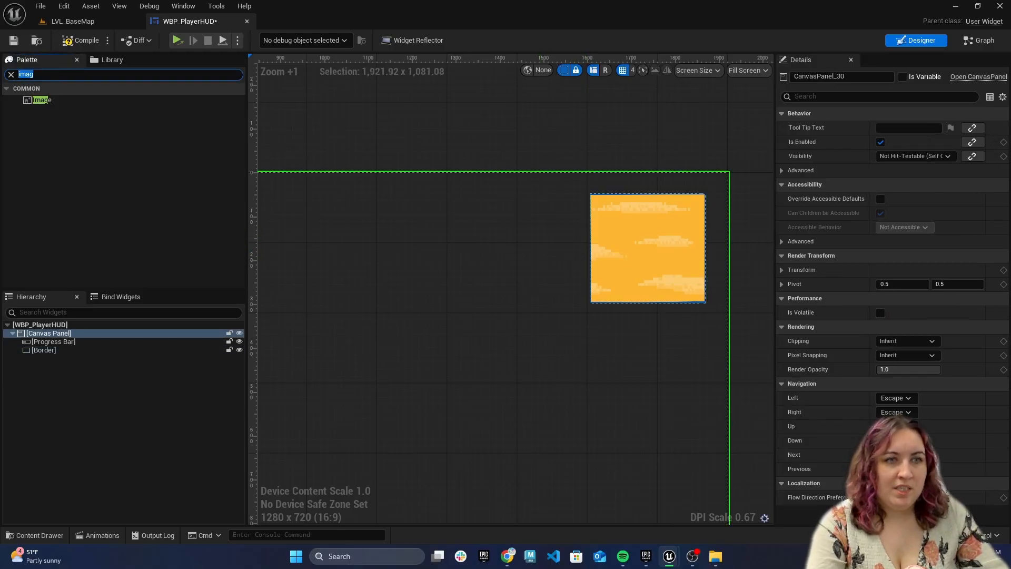
# Step: Add a Vertical Box widget to the canvas panel, below the border in the hierarchy
pyautogui.write('vertif')
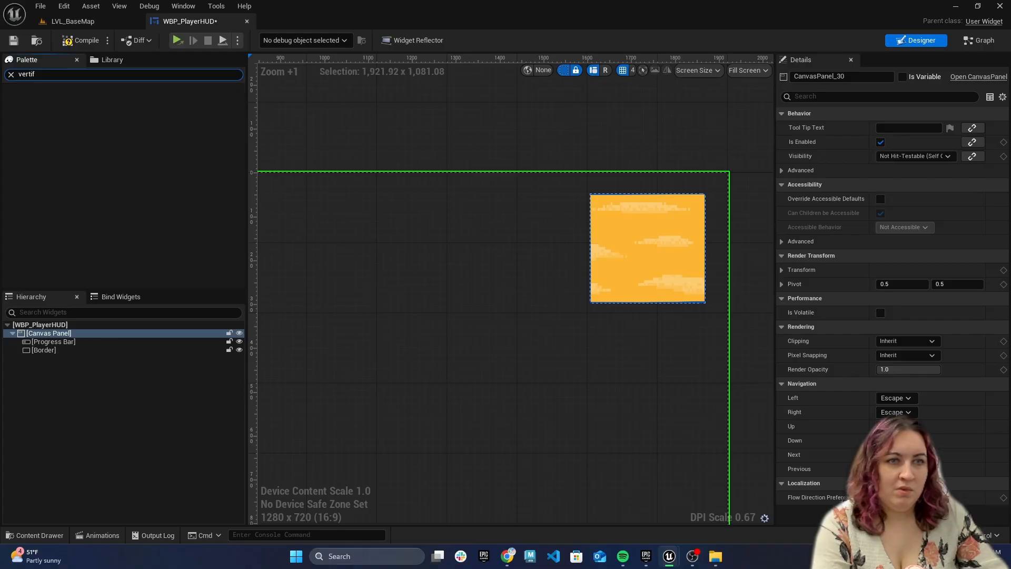
pyautogui.click(106, 100)
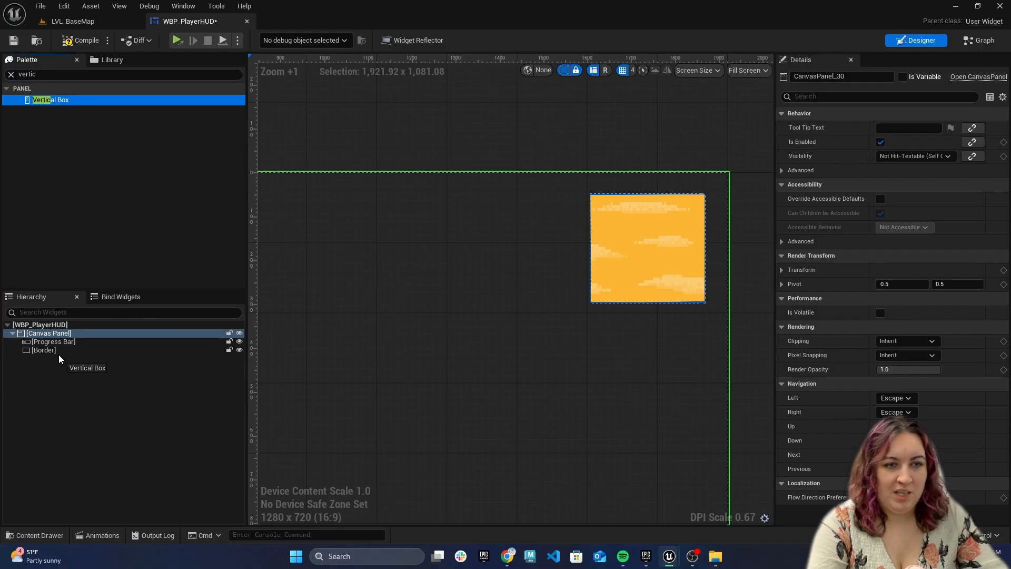
pyautogui.moveTo(59, 357); pyautogui.dragTo(59, 358)
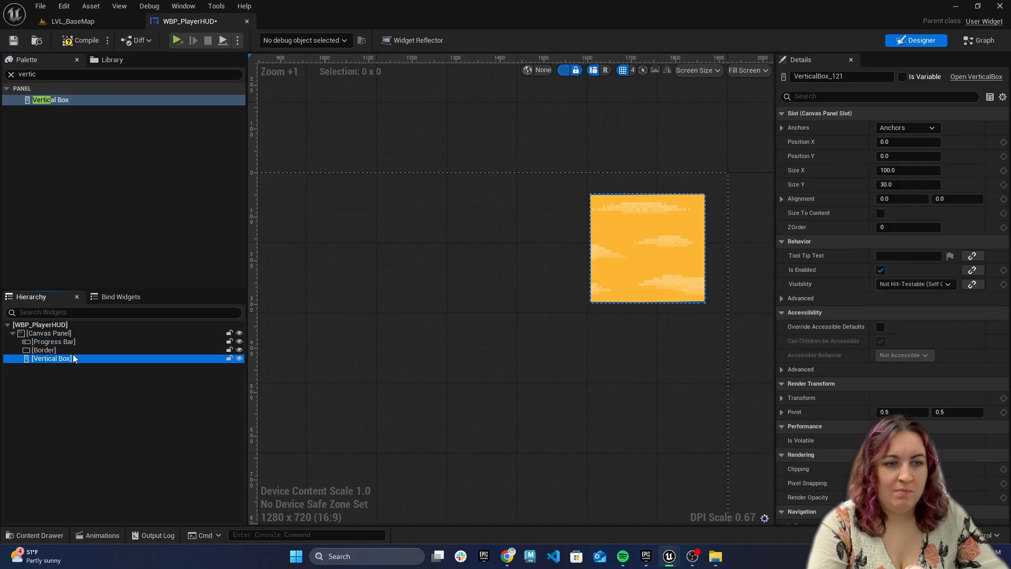
# Step: Add three Text widgets as children of the vertical box
pyautogui.click(9, 76)
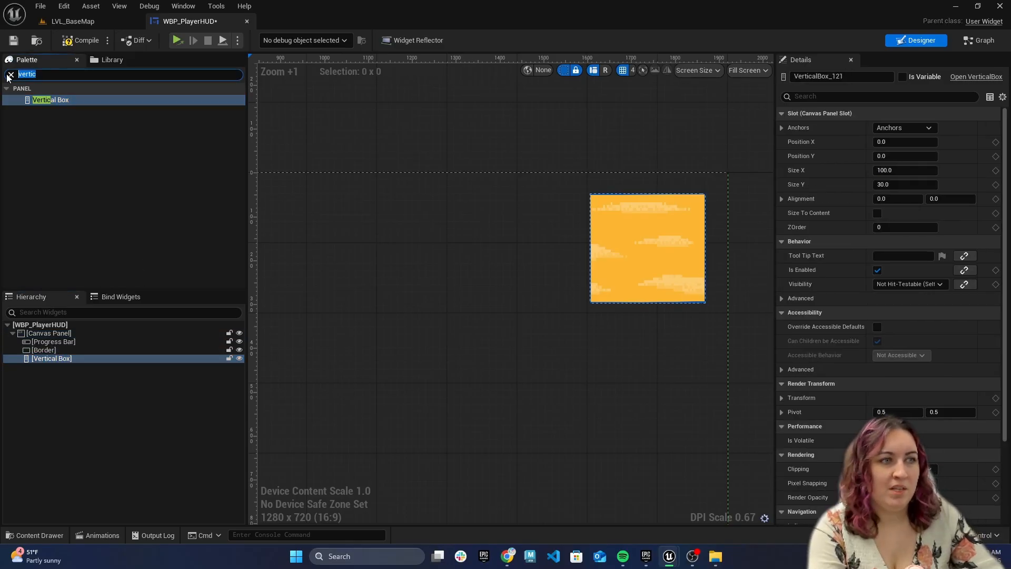
pyautogui.write('text')
pyautogui.moveTo(34, 105); pyautogui.dragTo(90, 267)
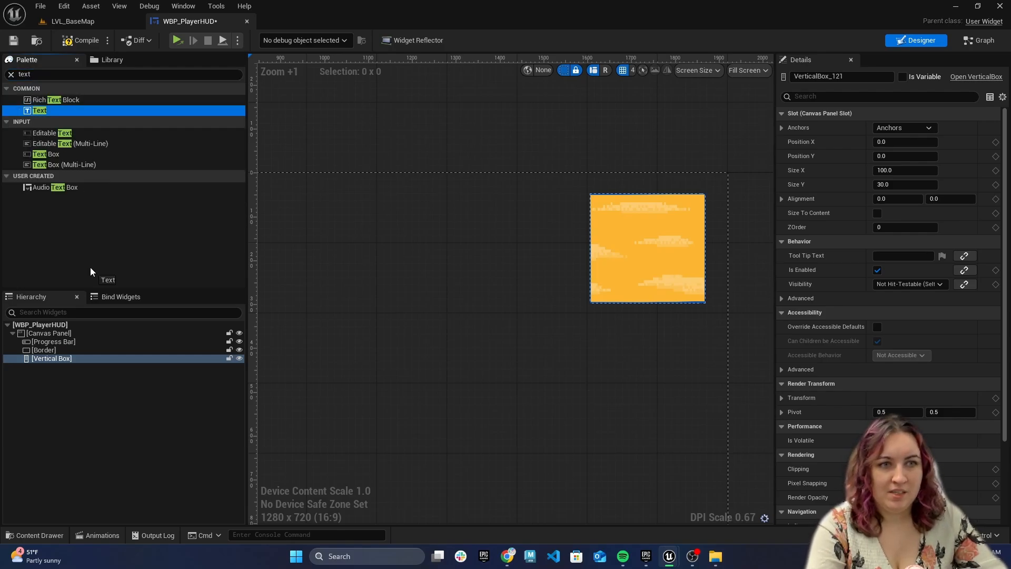
pyautogui.moveTo(54, 357); pyautogui.dragTo(53, 358)
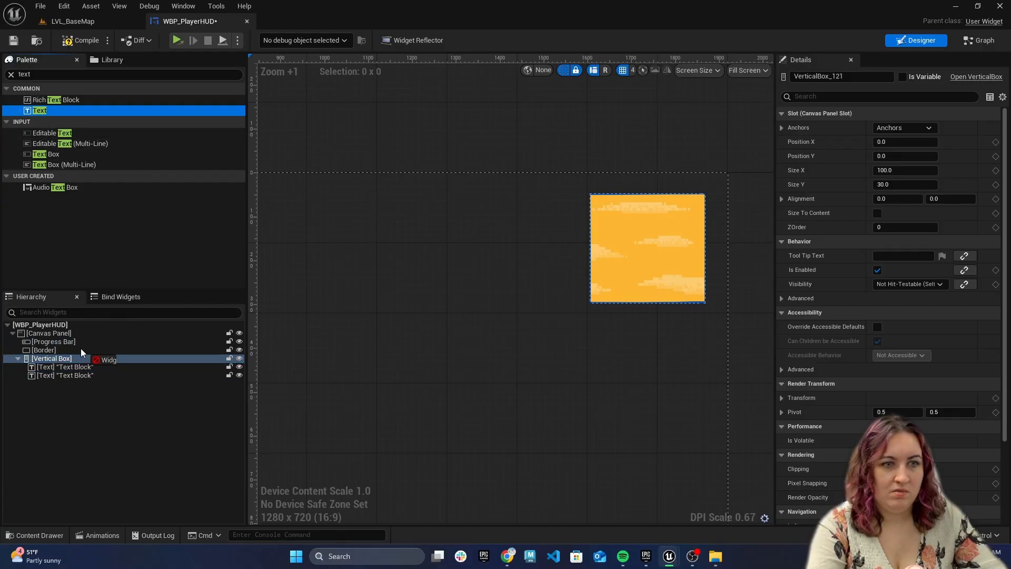
pyautogui.moveTo(61, 354); pyautogui.dragTo(61, 358)
# Step: Resize the vertical box to about 249 by 228 and place it over the board border at X 1616, Y 60
pyautogui.moveTo(379, 252); pyautogui.dragTo(573, 263, button='right')
pyautogui.moveTo(252, 227); pyautogui.dragTo(383, 228, button='right')
pyautogui.scroll(-2, 382, 228)
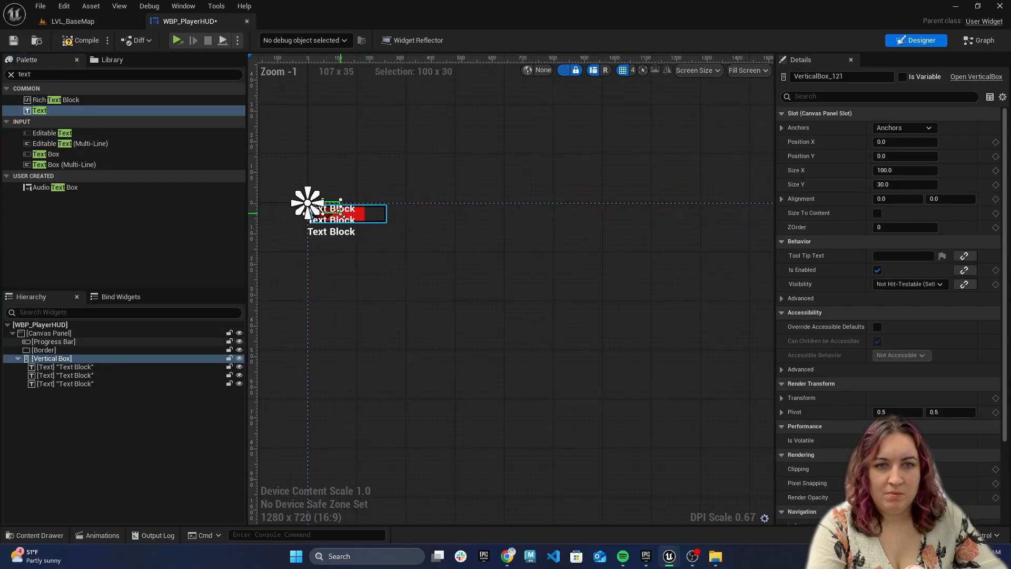
pyautogui.moveTo(386, 223); pyautogui.dragTo(386, 280)
pyautogui.moveTo(571, 280); pyautogui.dragTo(621, 283)
pyautogui.moveTo(672, 305); pyautogui.dragTo(429, 306, button='right')
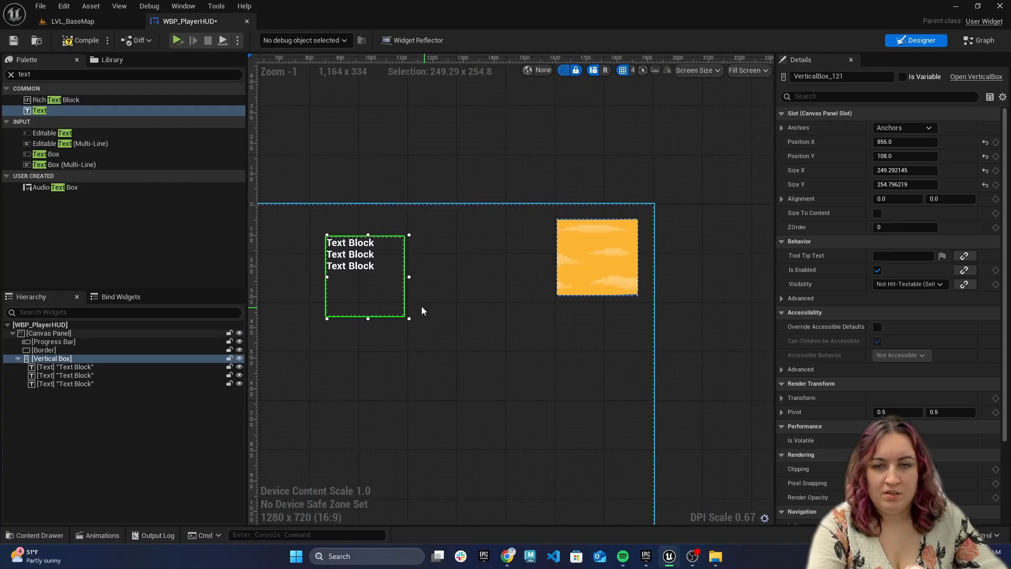
pyautogui.moveTo(369, 266); pyautogui.dragTo(604, 252)
pyautogui.scroll(2, 604, 253)
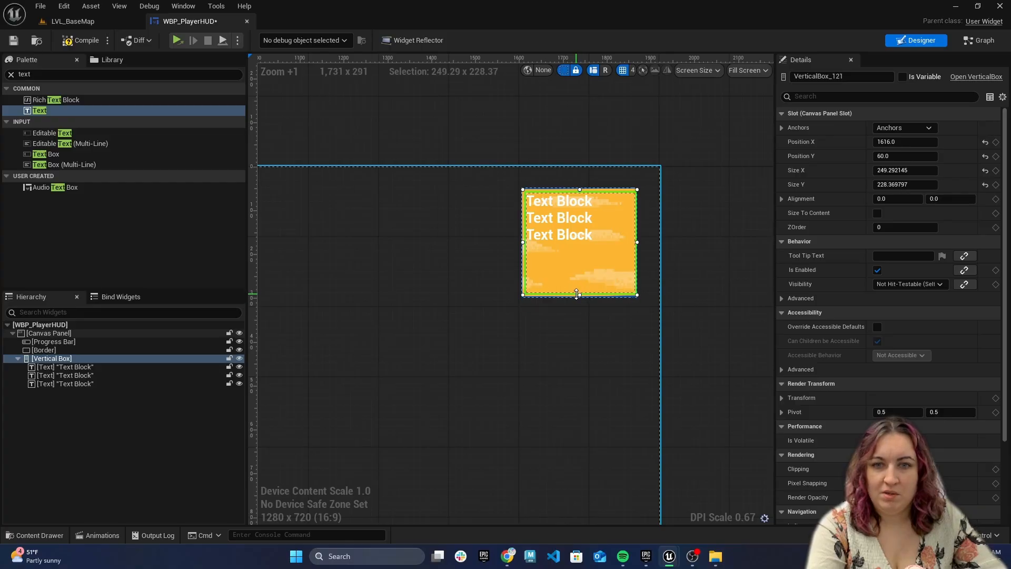
# Step: Set the slot size of all three text blocks in the vertical box to Fill
pyautogui.scroll(-3, 862, 274)
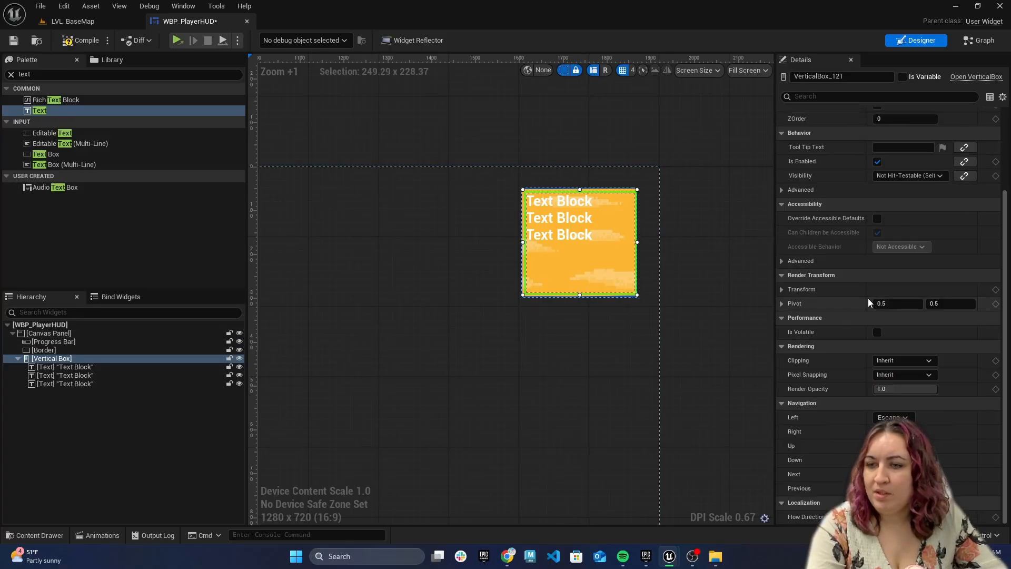
pyautogui.scroll(3, 896, 274)
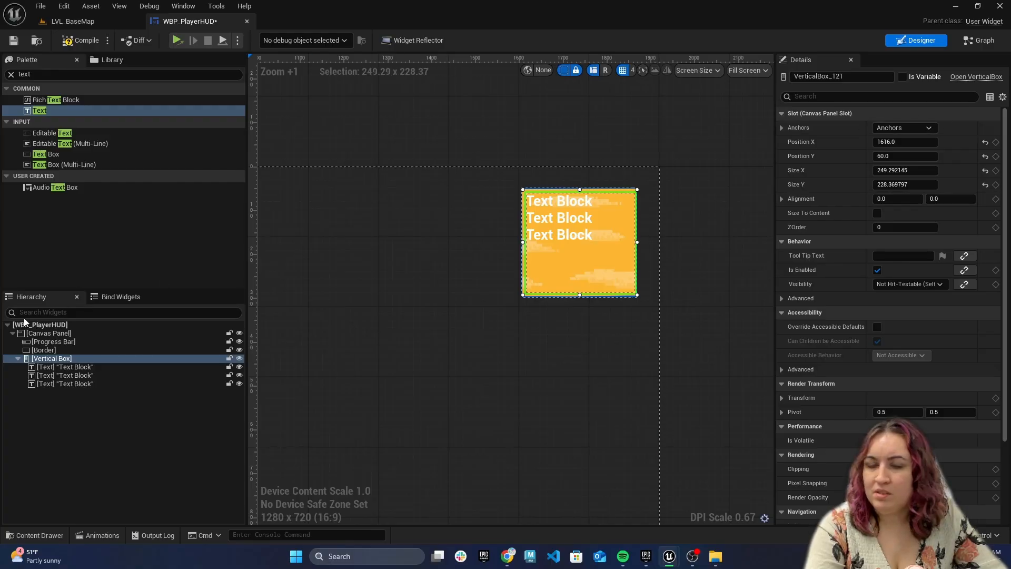
pyautogui.click(75, 367)
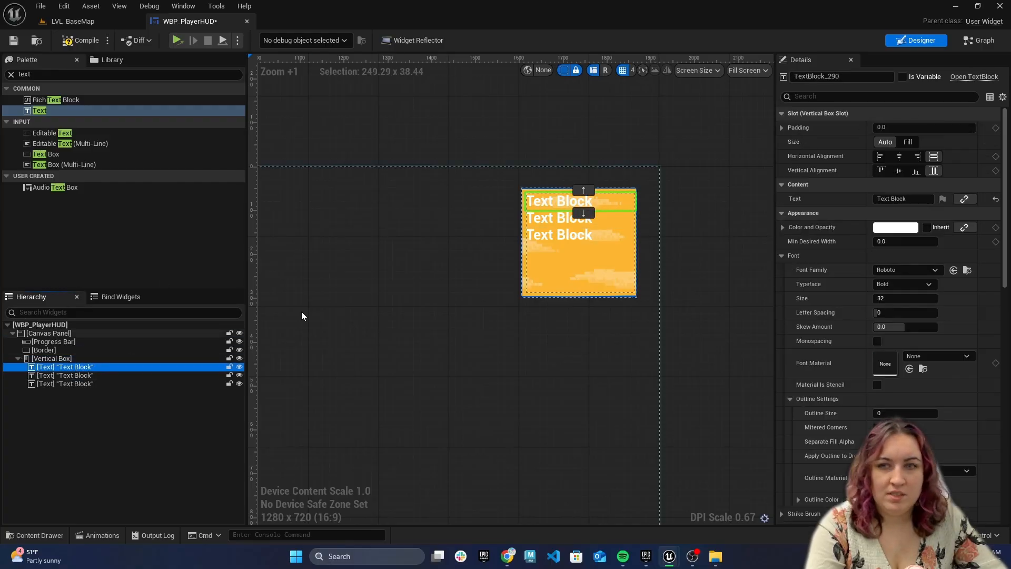
pyautogui.click(909, 142)
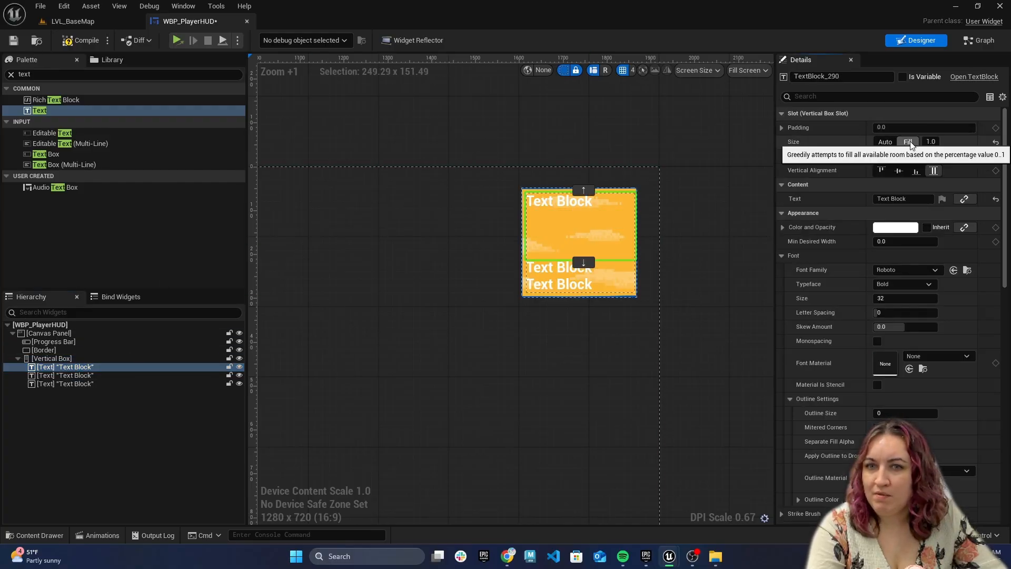
pyautogui.click(77, 376)
pyautogui.click(908, 143)
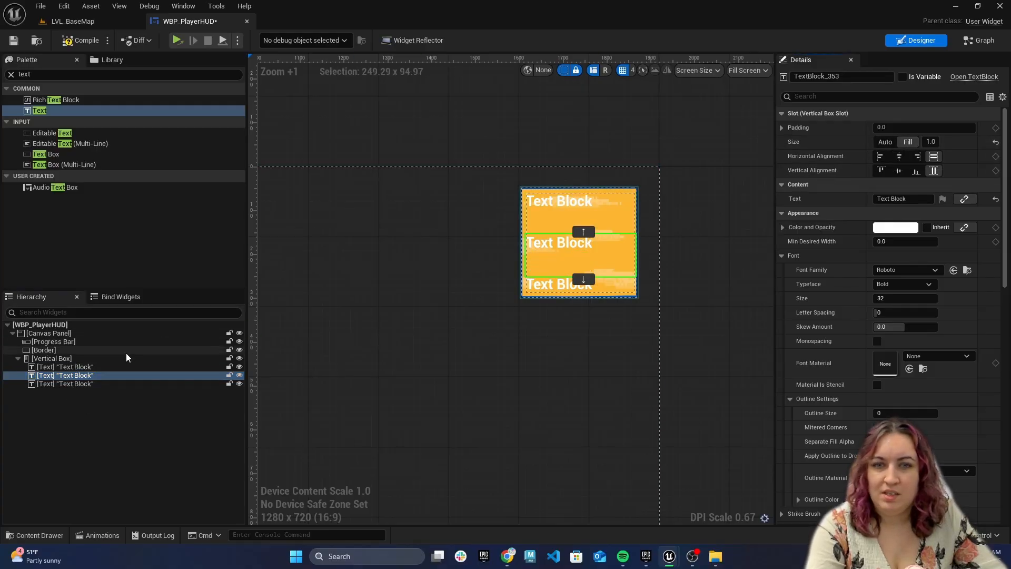
pyautogui.click(87, 384)
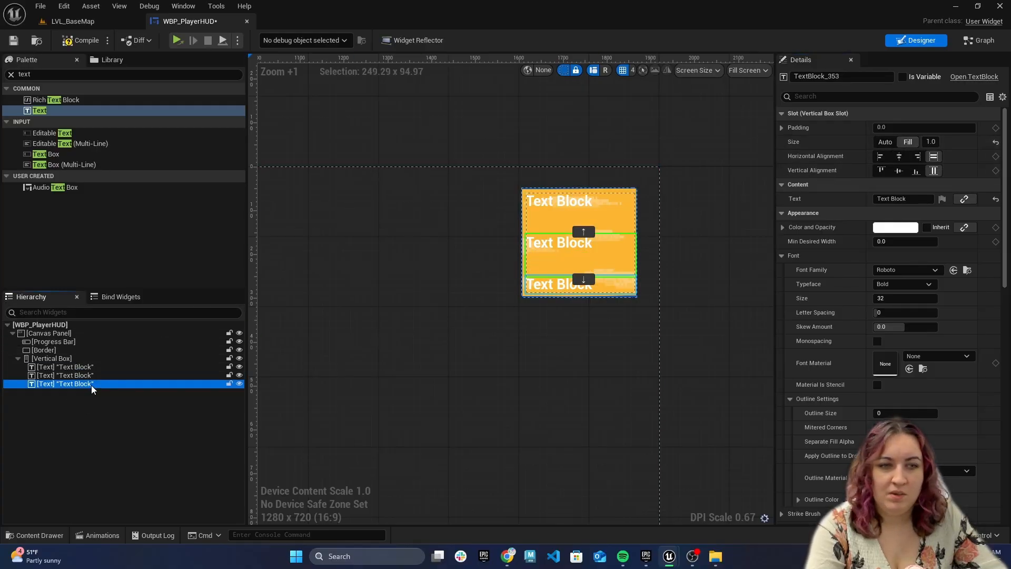
pyautogui.click(908, 142)
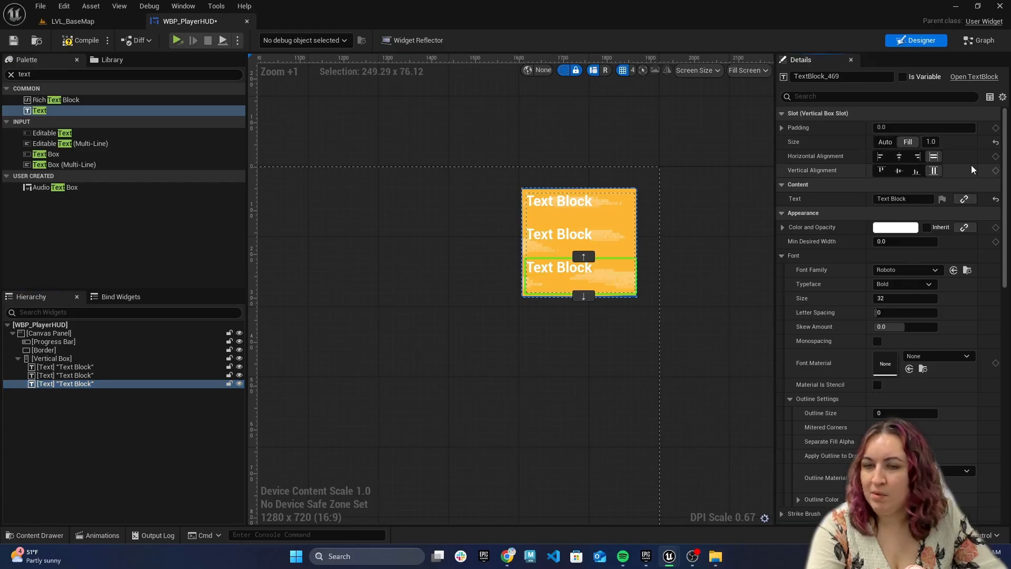
# Step: Center each of the three text blocks horizontally and vertically within its vertical box slot
pyautogui.click(900, 157)
pyautogui.click(897, 171)
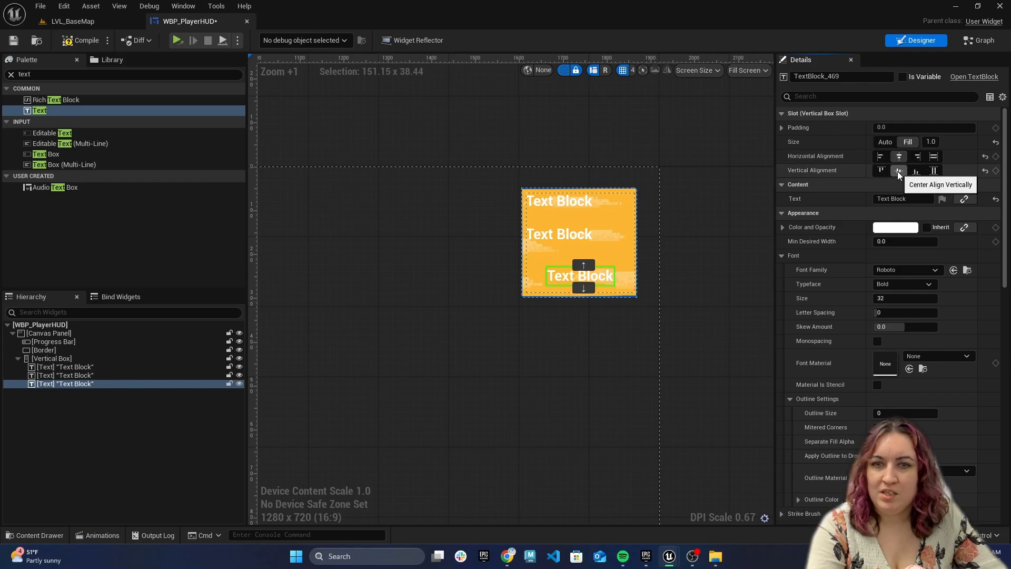
pyautogui.click(66, 375)
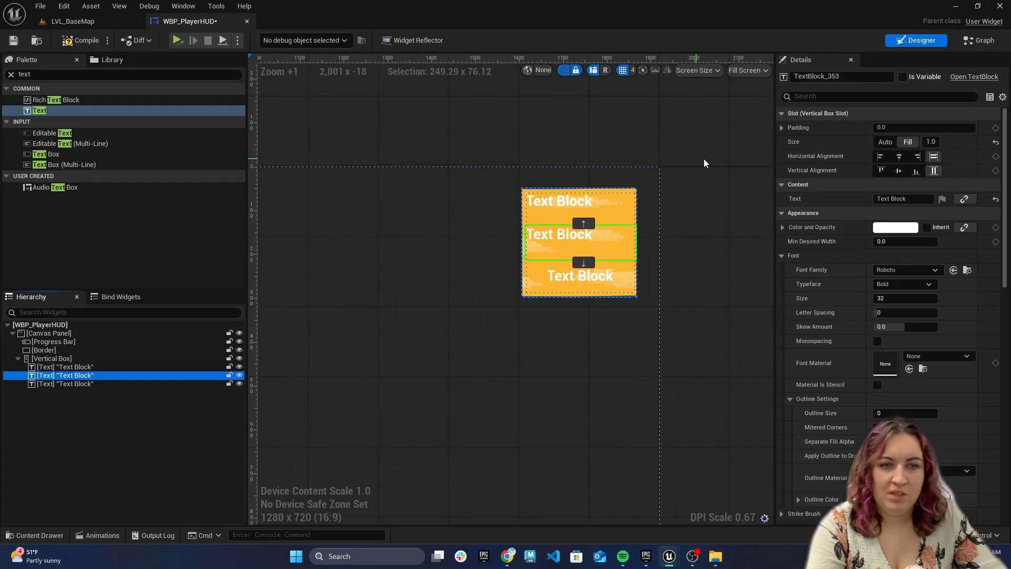
pyautogui.click(899, 157)
pyautogui.click(899, 171)
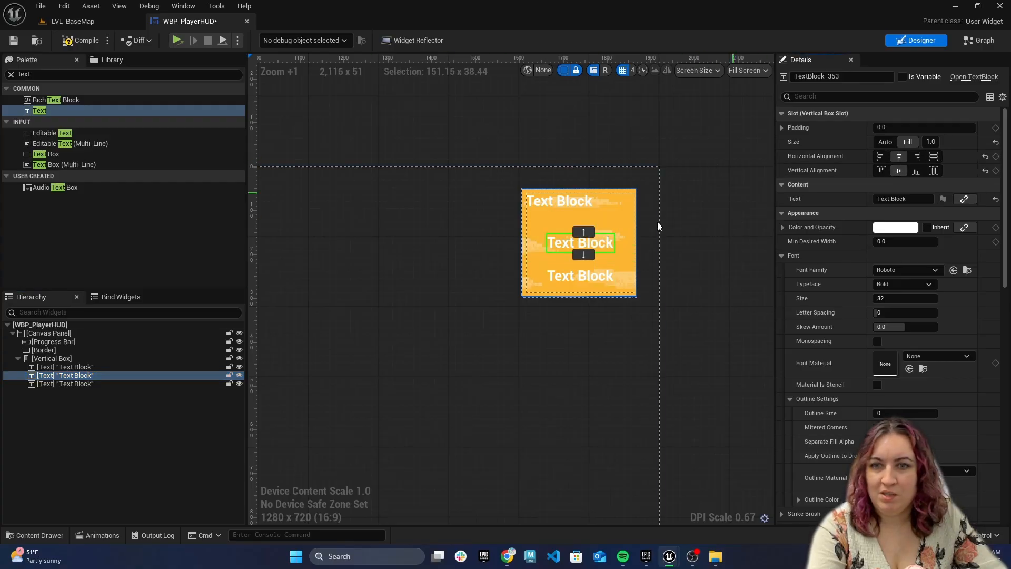
pyautogui.click(93, 365)
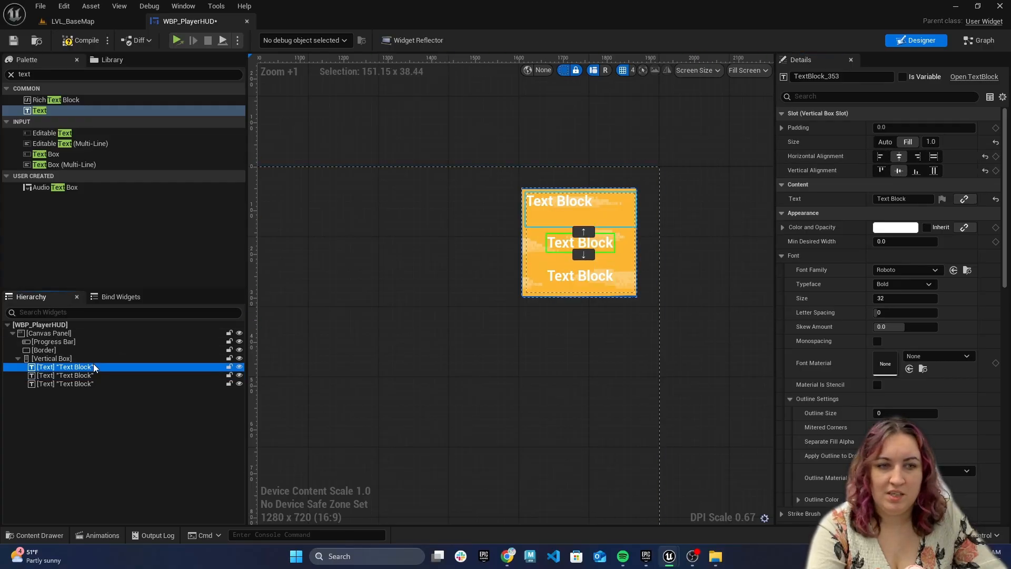
pyautogui.click(899, 156)
pyautogui.click(899, 170)
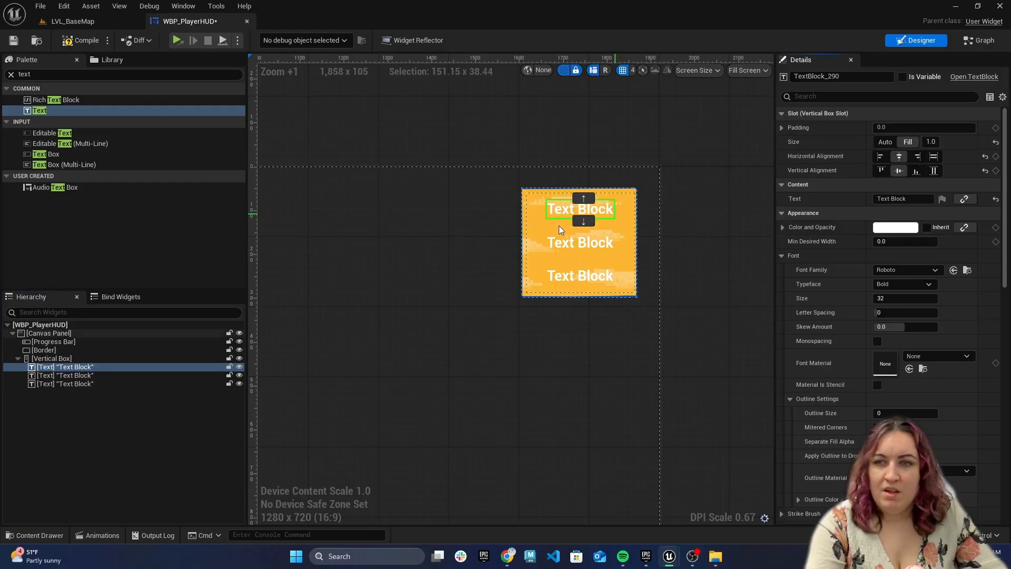
# Step: Change the font family of all three text blocks to RockBoulder_Font
pyautogui.click(66, 367)
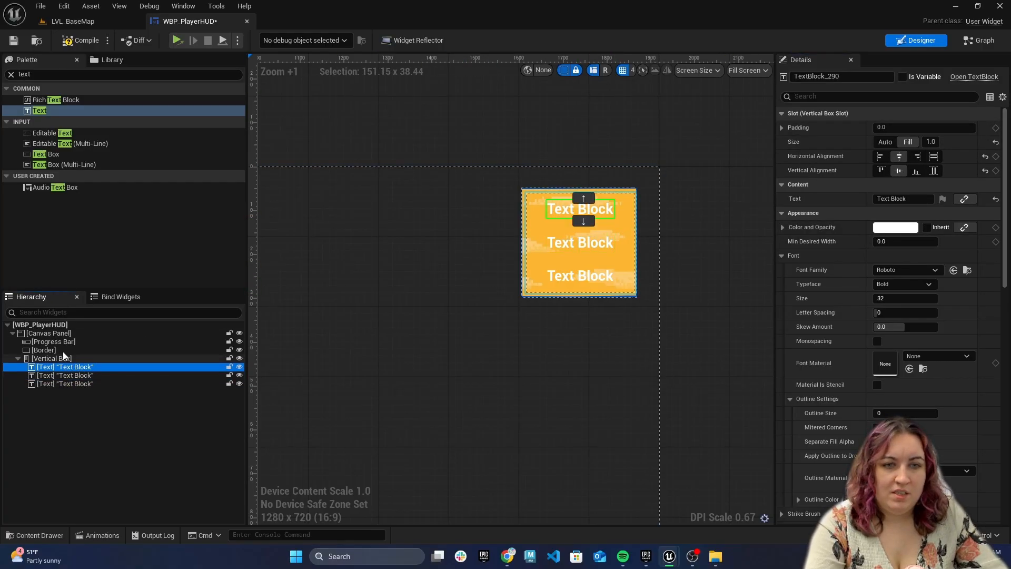
pyautogui.click(902, 270)
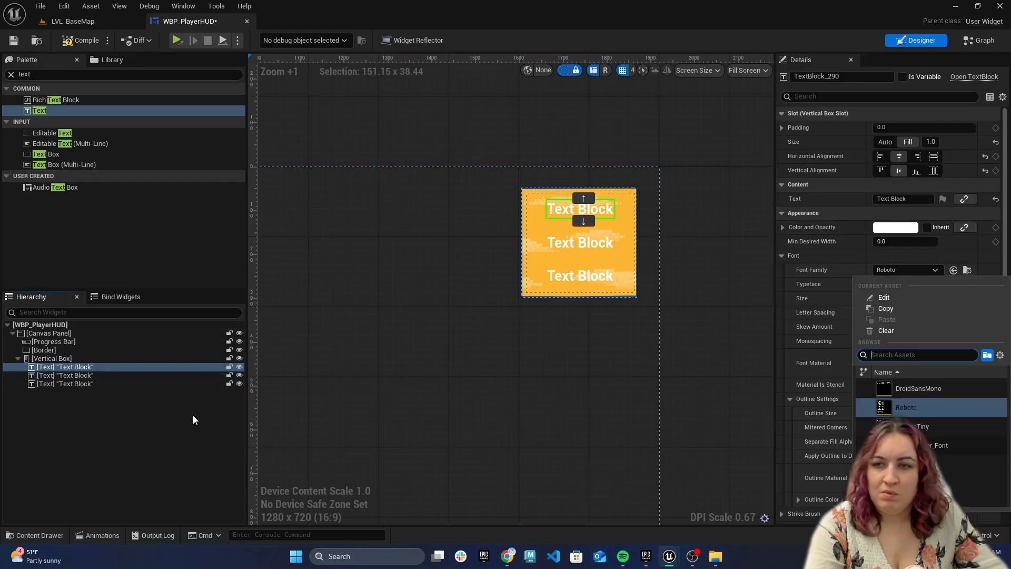
pyautogui.click(932, 445)
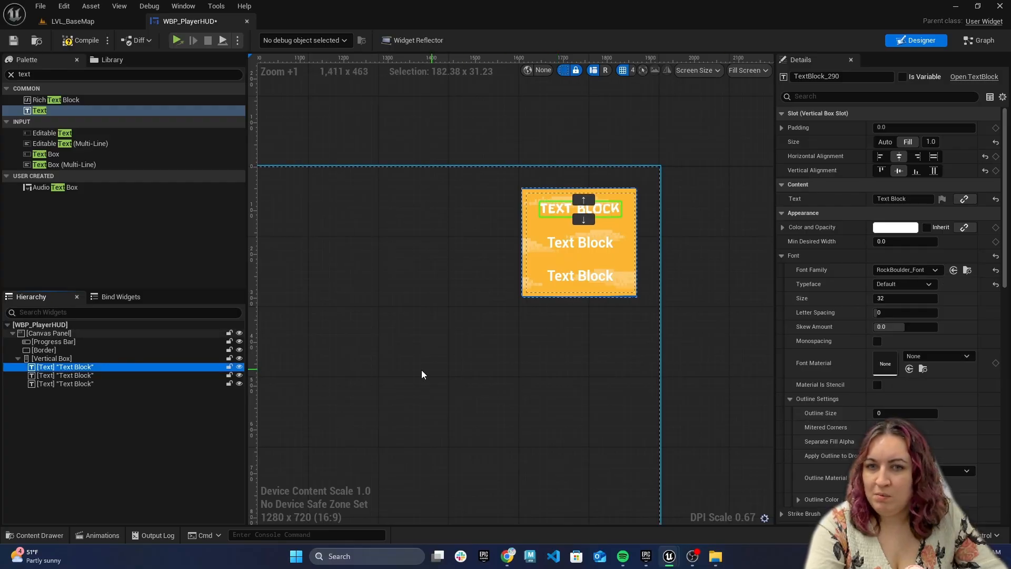
pyautogui.click(126, 376)
pyautogui.click(906, 270)
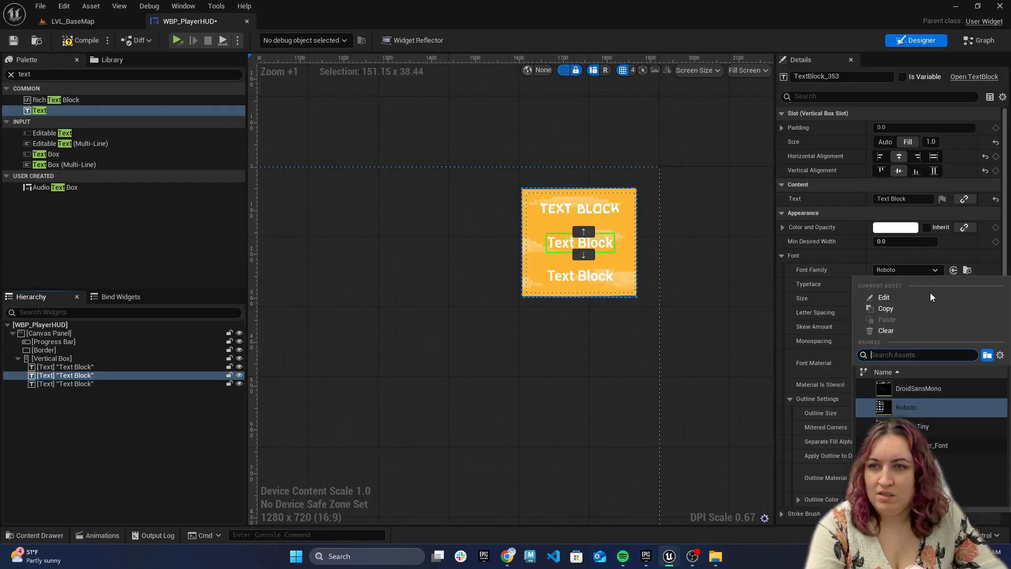
pyautogui.click(932, 445)
pyautogui.click(122, 387)
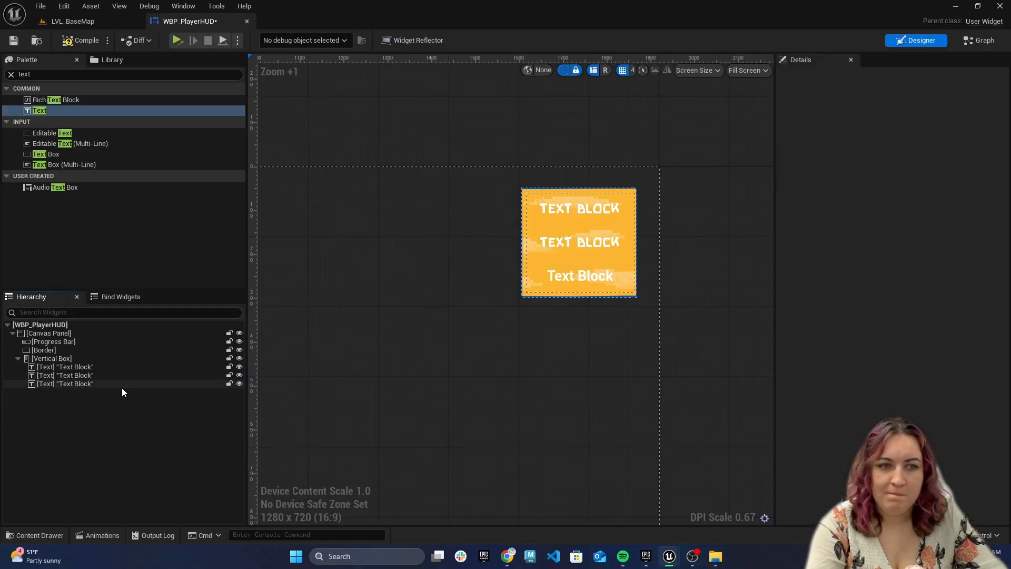
pyautogui.click(122, 386)
pyautogui.click(905, 270)
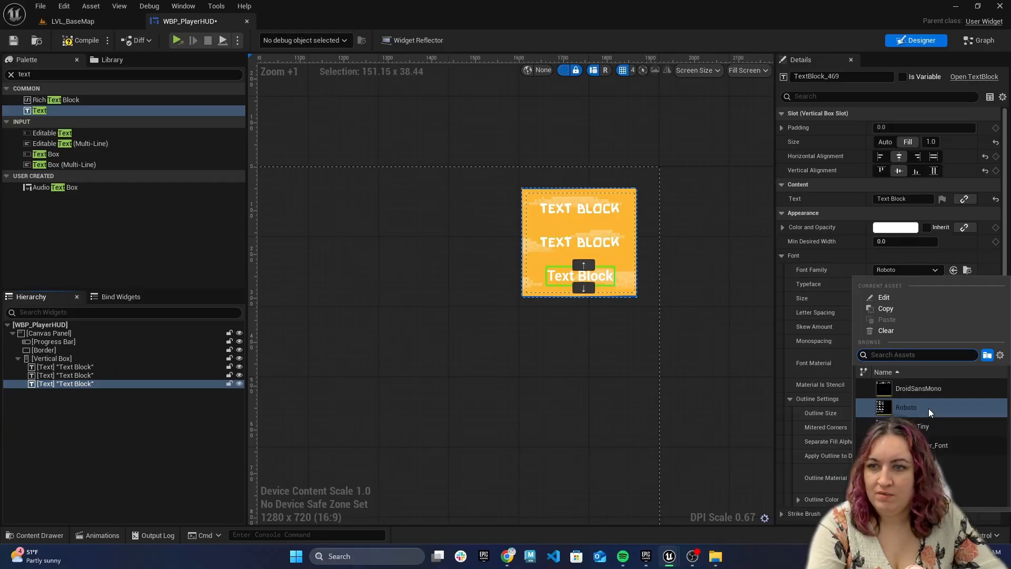
pyautogui.click(933, 445)
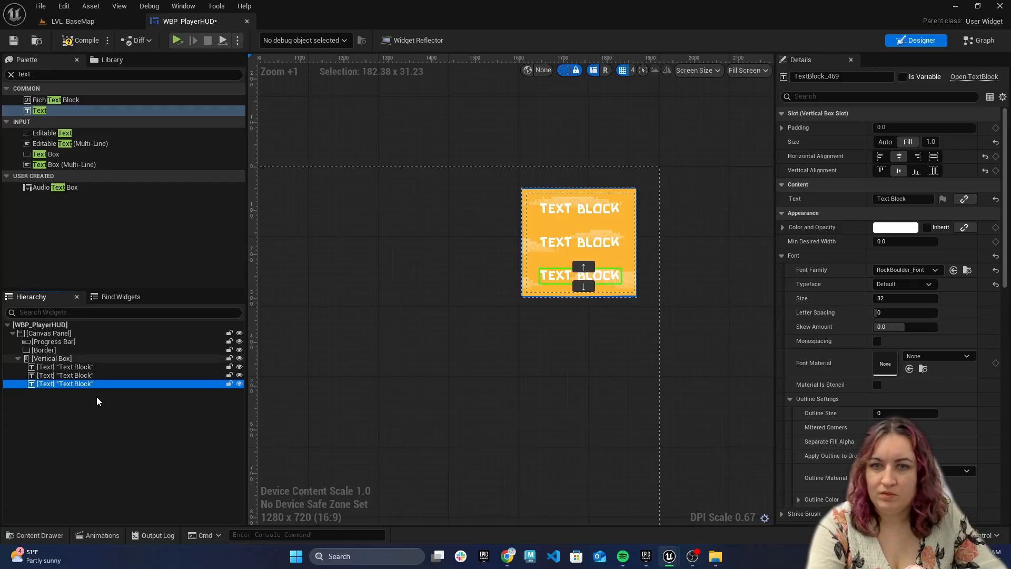
# Step: Change the top text block's content to "Current Quest"
pyautogui.click(81, 369)
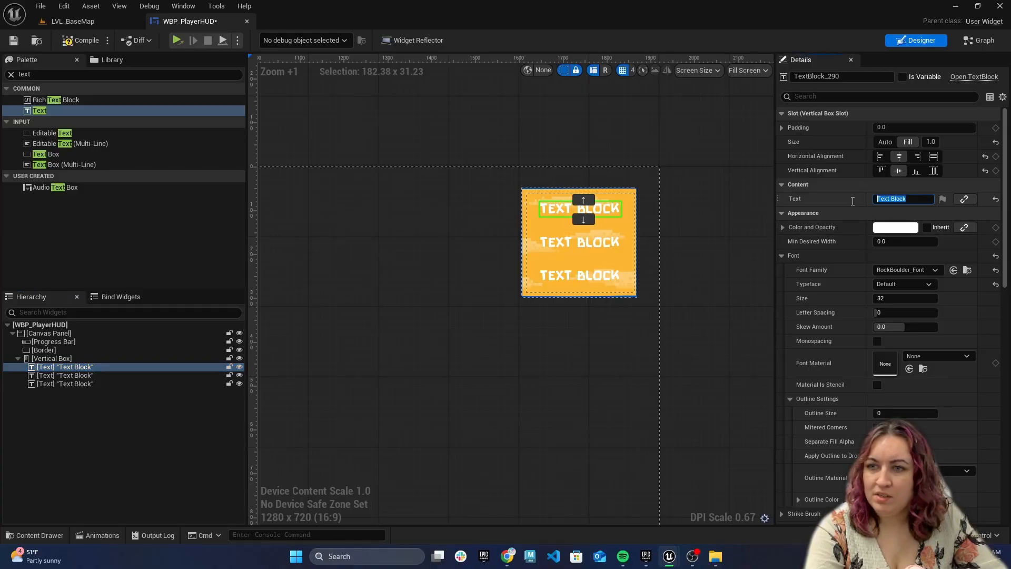
pyautogui.write('Current ')
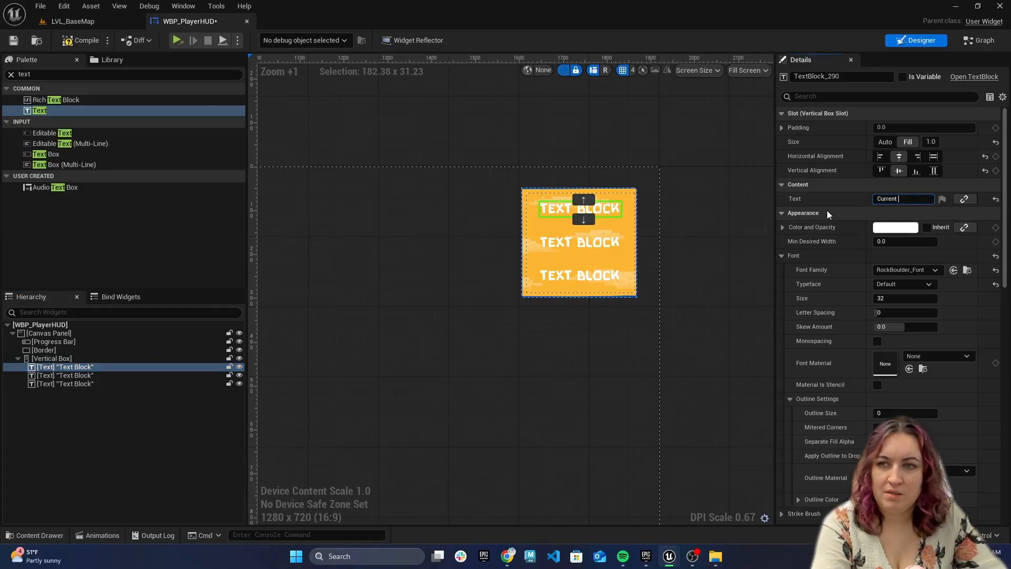
pyautogui.write('Quest')
pyautogui.click(604, 365)
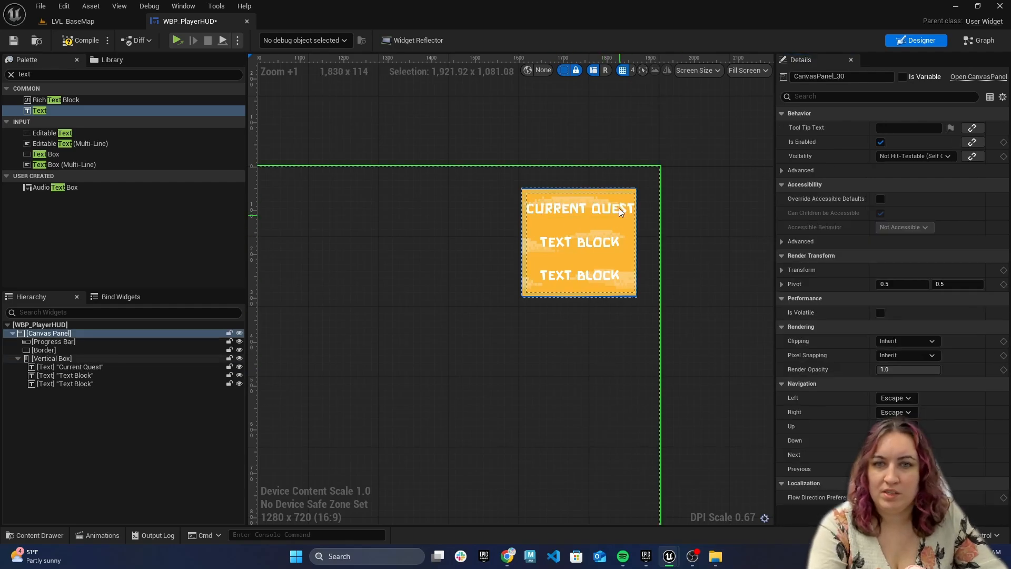
pyautogui.click(593, 205)
pyautogui.click(703, 229)
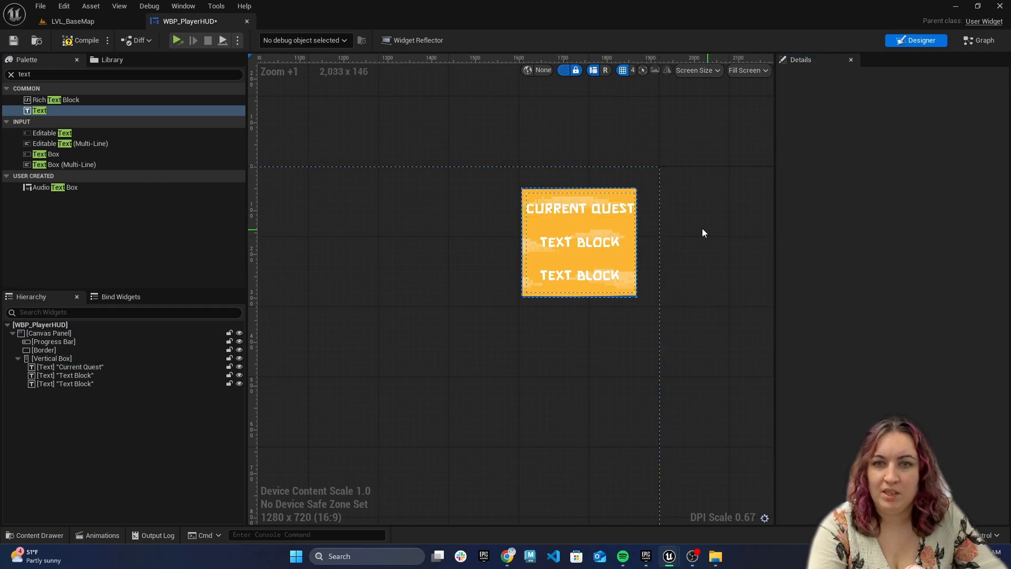
# Step: Change the Current Quest text's color and opacity to a dark navy blue
pyautogui.click(603, 210)
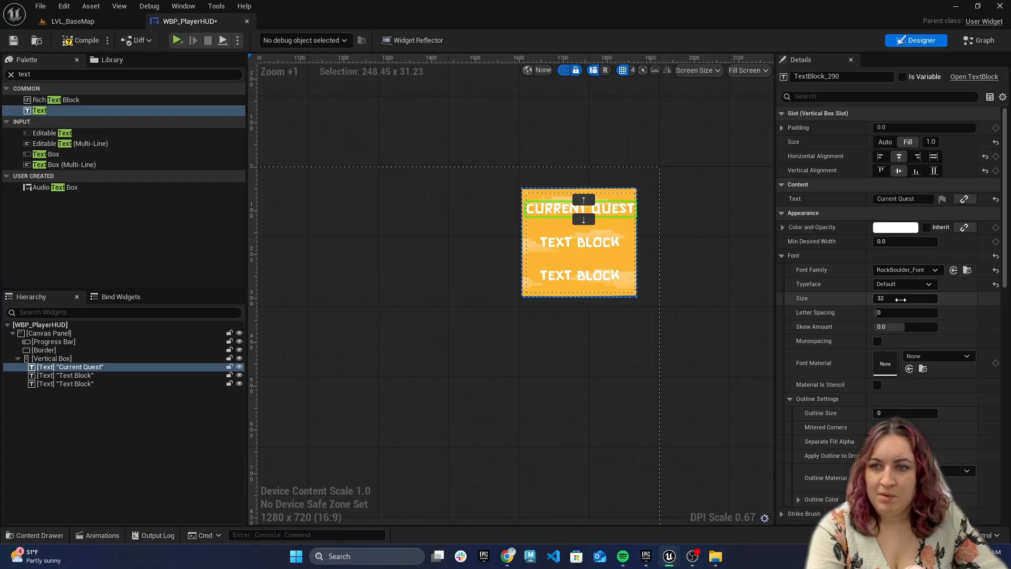
pyautogui.click(896, 227)
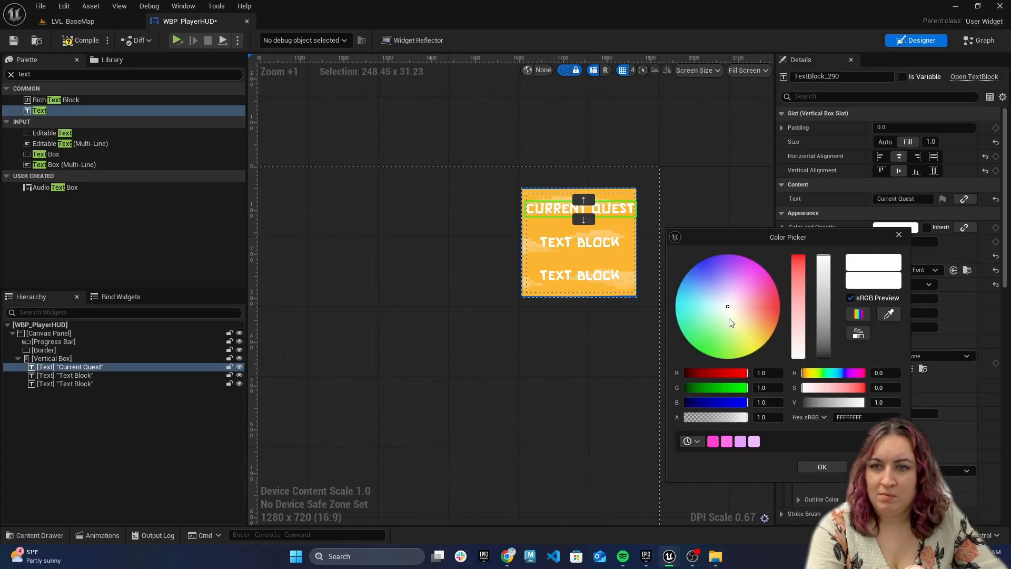
pyautogui.click(556, 297)
pyautogui.click(628, 326)
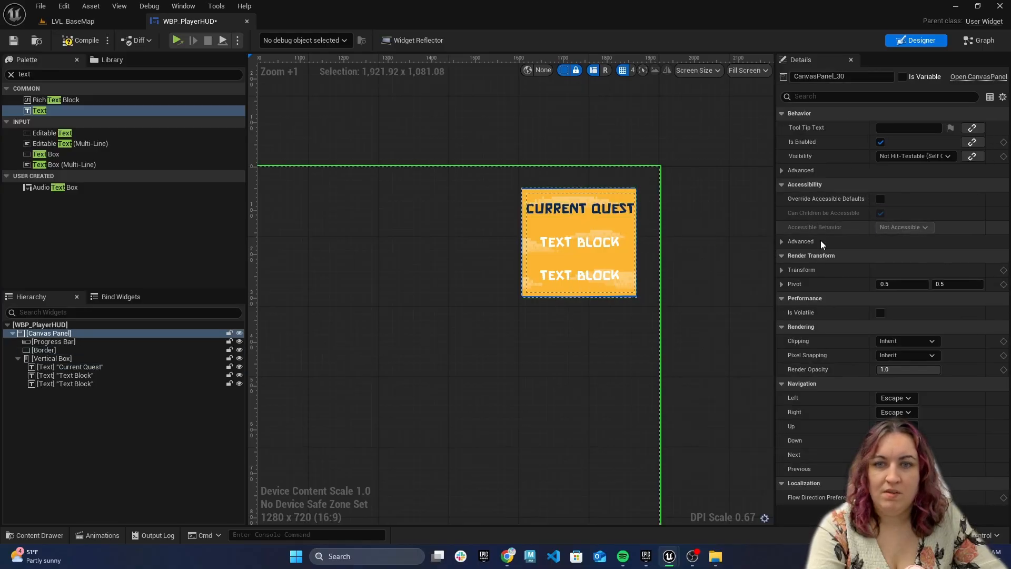
# Step: Change the middle text block's content to "None"
pyautogui.click(580, 242)
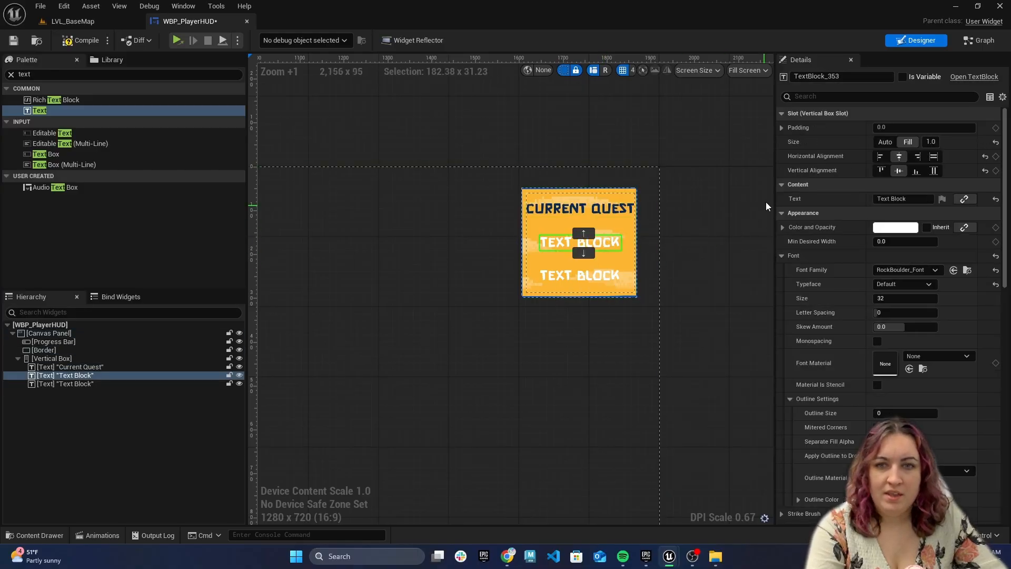
pyautogui.click(874, 199)
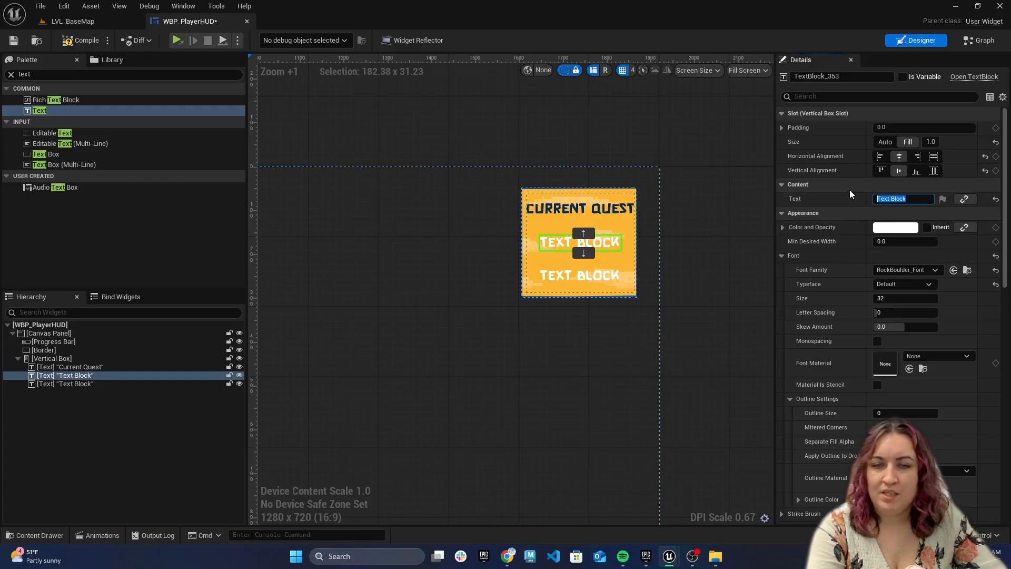
pyautogui.write('None')
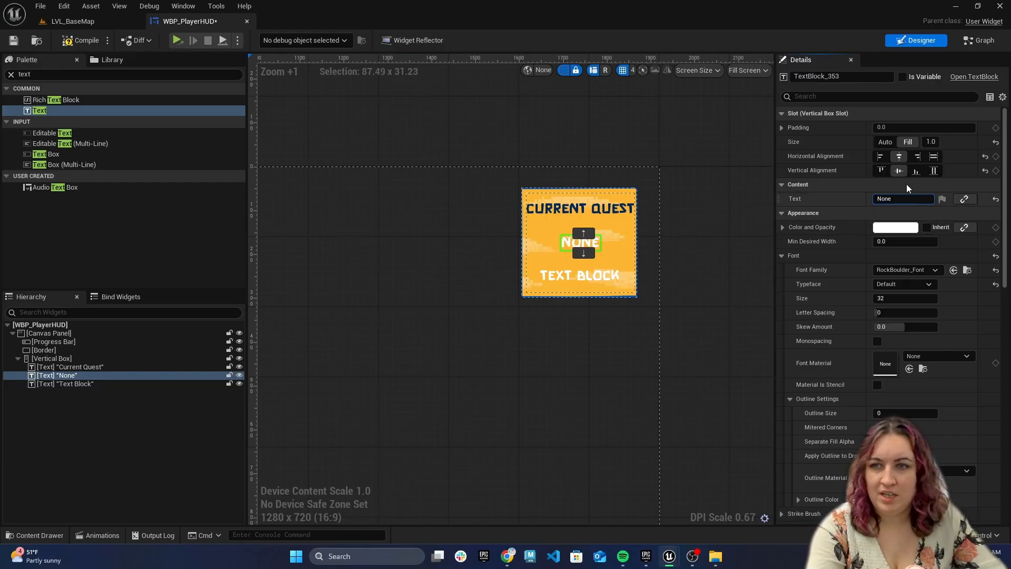
# Step: Color the None text by sampling the dark navy from the Current Quest text with the eyedropper
pyautogui.click(896, 227)
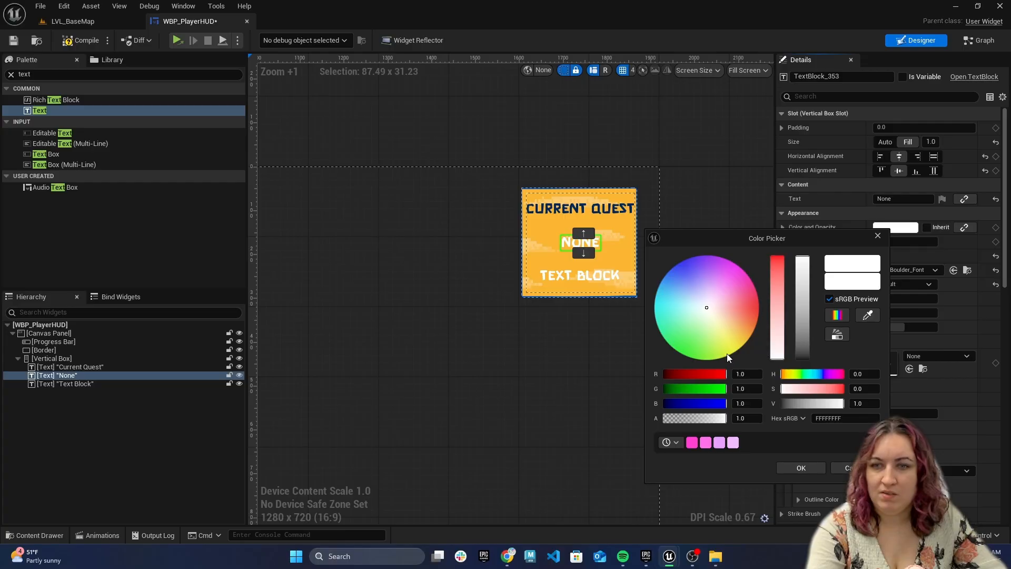
pyautogui.click(867, 315)
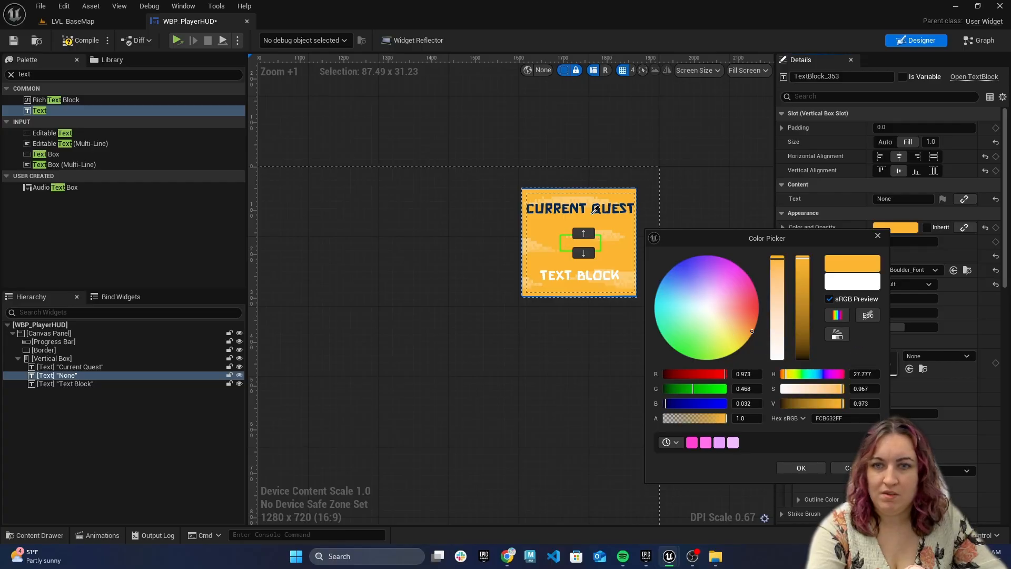
pyautogui.click(603, 206)
pyautogui.click(598, 209)
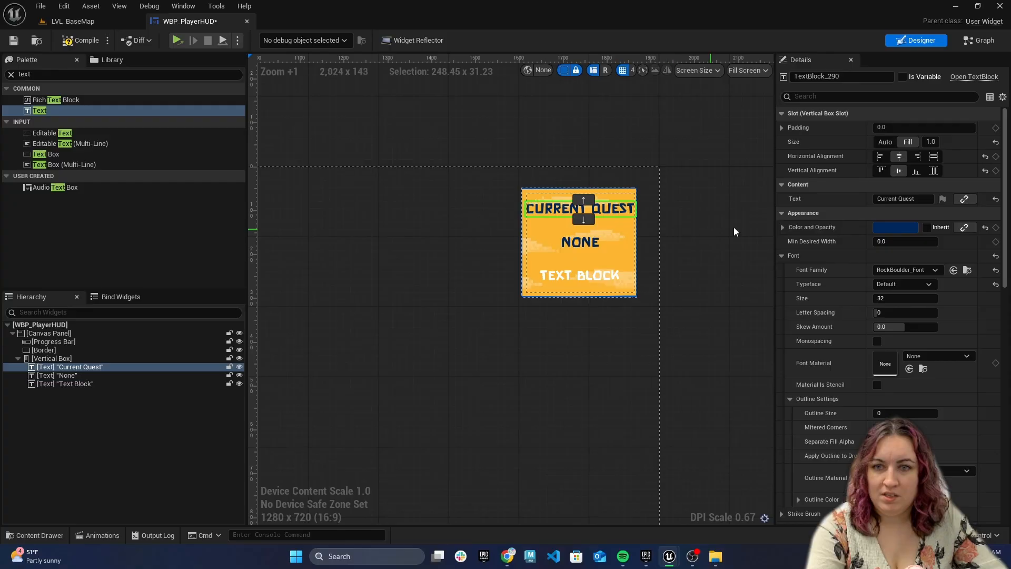
# Step: Lighten the None text's blue to value 0.432 and saturation 0.917, hex 355EB0FF
pyautogui.click(580, 245)
pyautogui.click(882, 227)
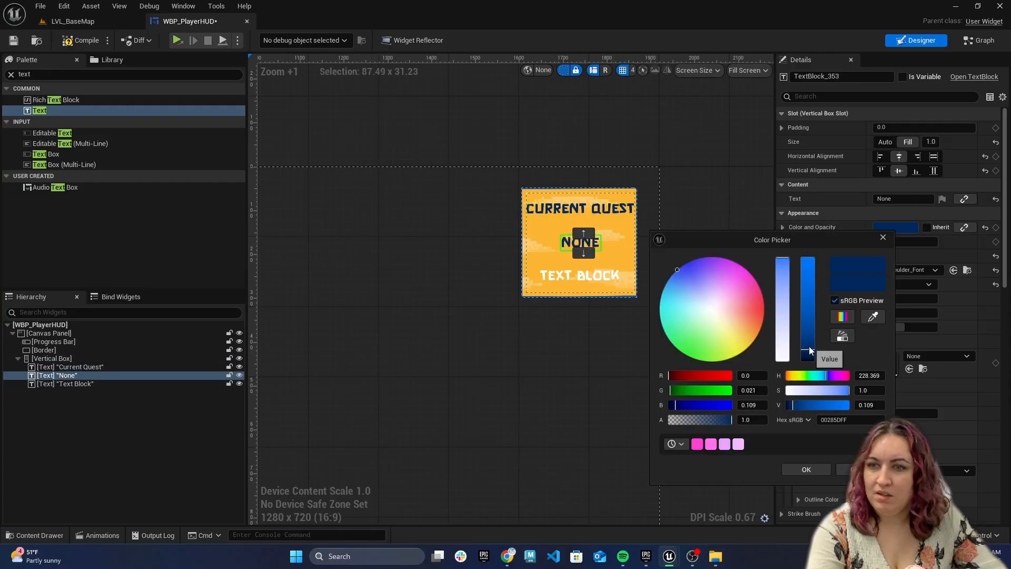
pyautogui.moveTo(810, 351); pyautogui.dragTo(809, 333)
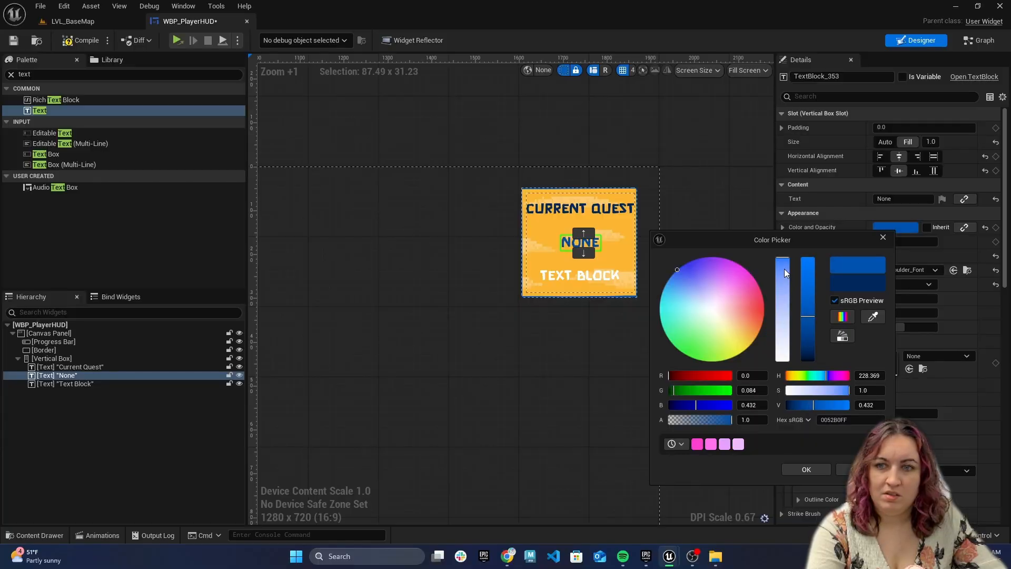
pyautogui.moveTo(783, 259); pyautogui.dragTo(782, 270)
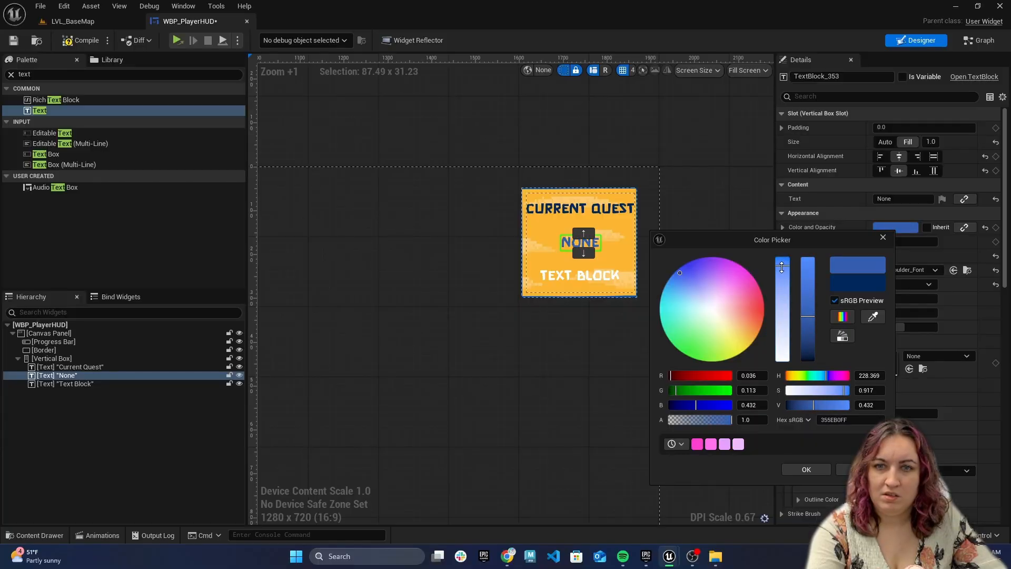
pyautogui.click(805, 470)
pyautogui.click(579, 274)
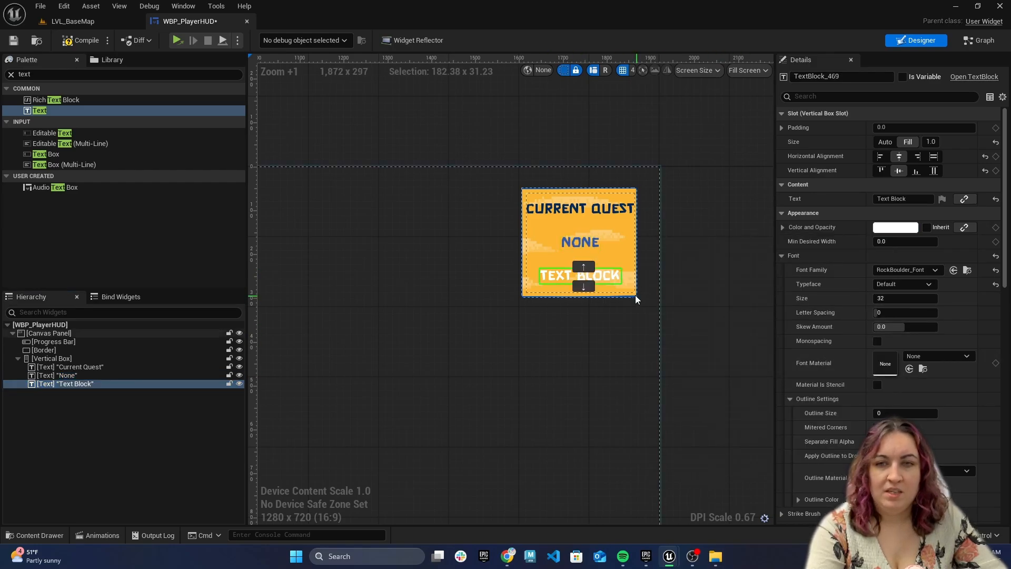
pyautogui.click(573, 241)
pyautogui.click(904, 298)
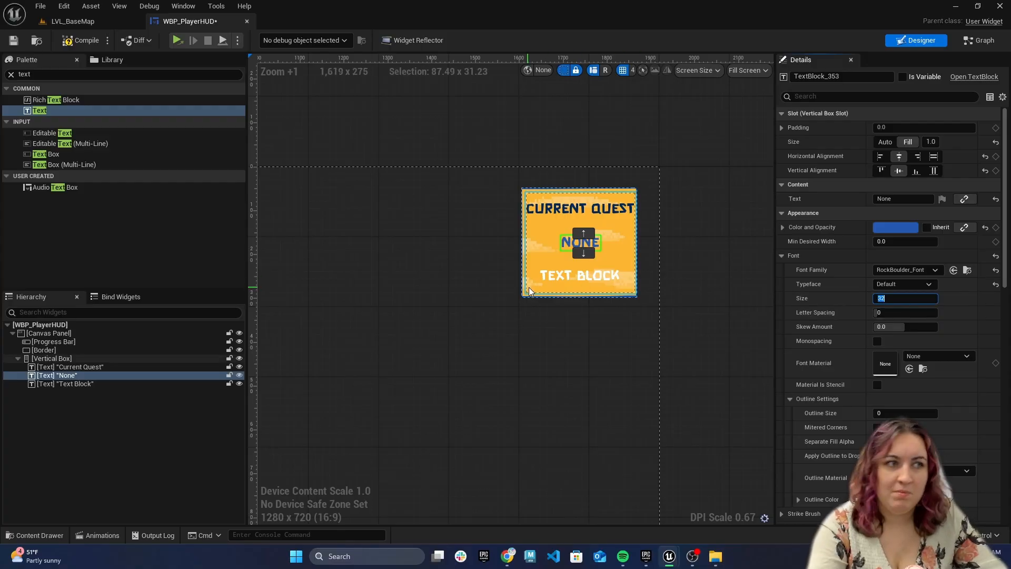
# Step: Enlarge the board border from its lower-left corner to about 311 by 289, positioned at about X 1560, Y 48
pyautogui.scroll(-3, 529, 287)
pyautogui.moveTo(488, 343); pyautogui.dragTo(570, 298, button='right')
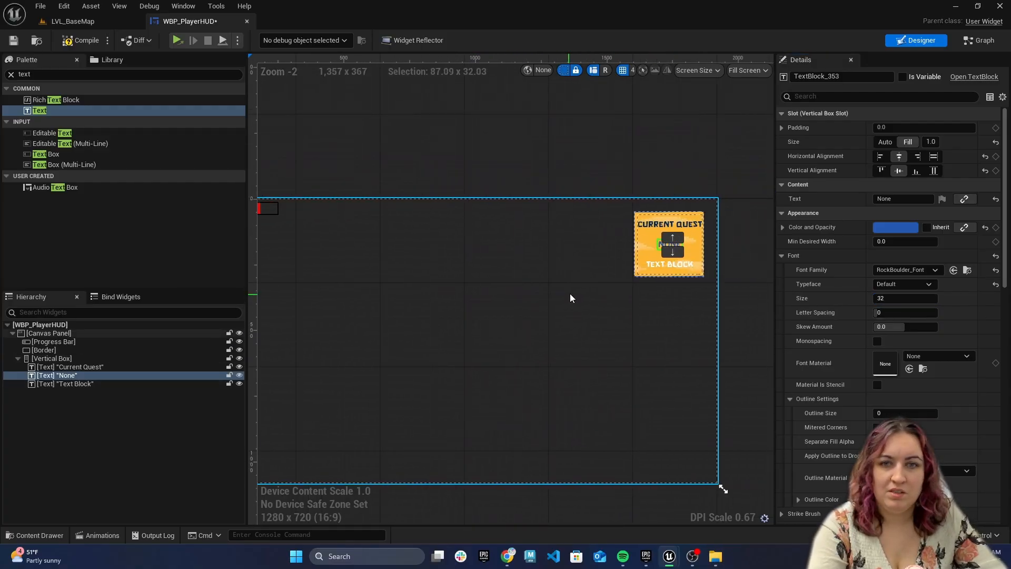
pyautogui.click(637, 275)
pyautogui.moveTo(636, 275); pyautogui.dragTo(619, 287)
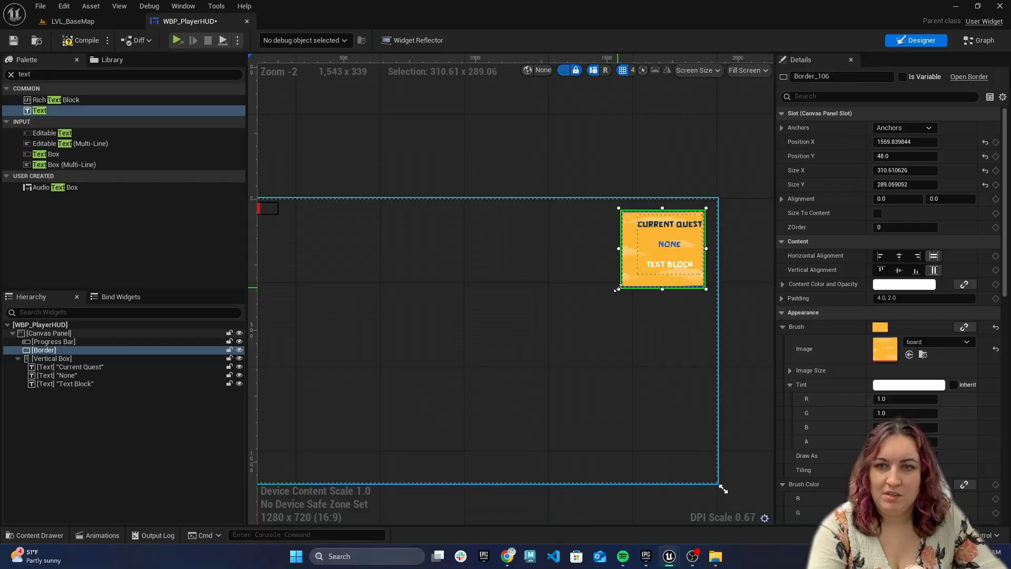
# Step: Enlarge the vertical box to about 293 by 268 at X 1572, Y 60 so it fits inside the enlarged border
pyautogui.click(639, 273)
pyautogui.click(634, 276)
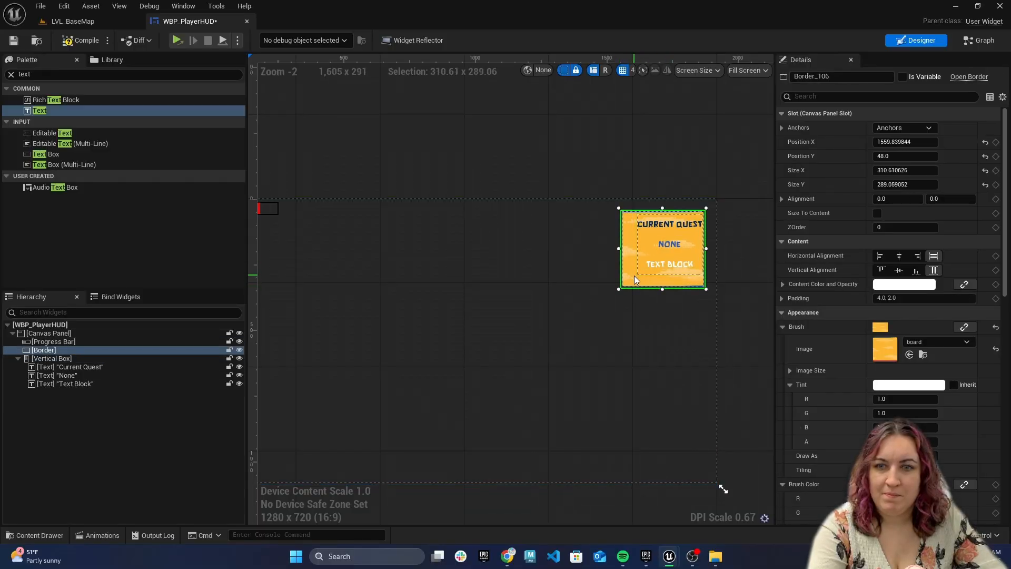
pyautogui.click(639, 273)
pyautogui.moveTo(637, 274); pyautogui.dragTo(627, 281)
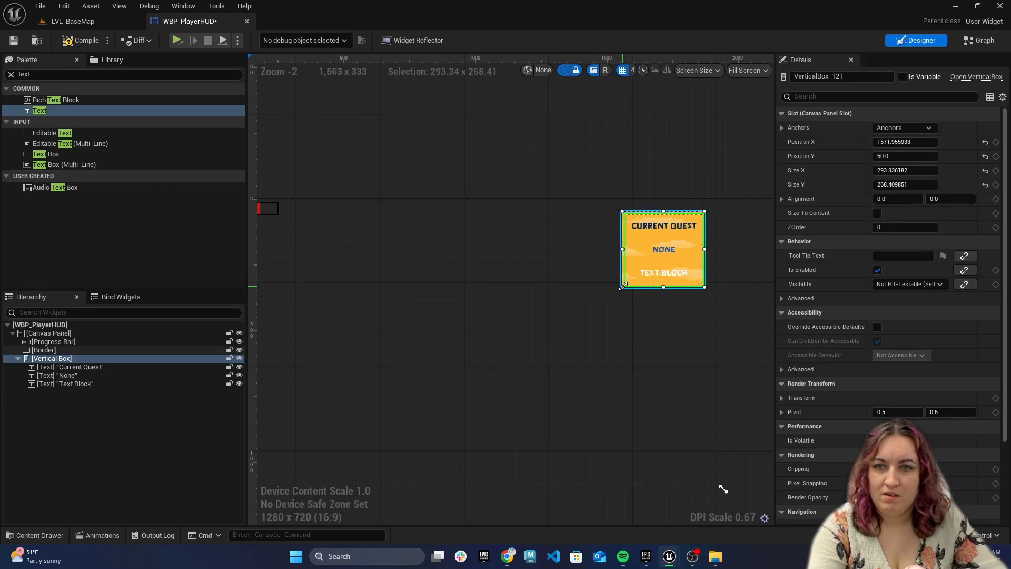
# Step: Set the Current Quest text's font size to 40
pyautogui.scroll(4, 655, 308)
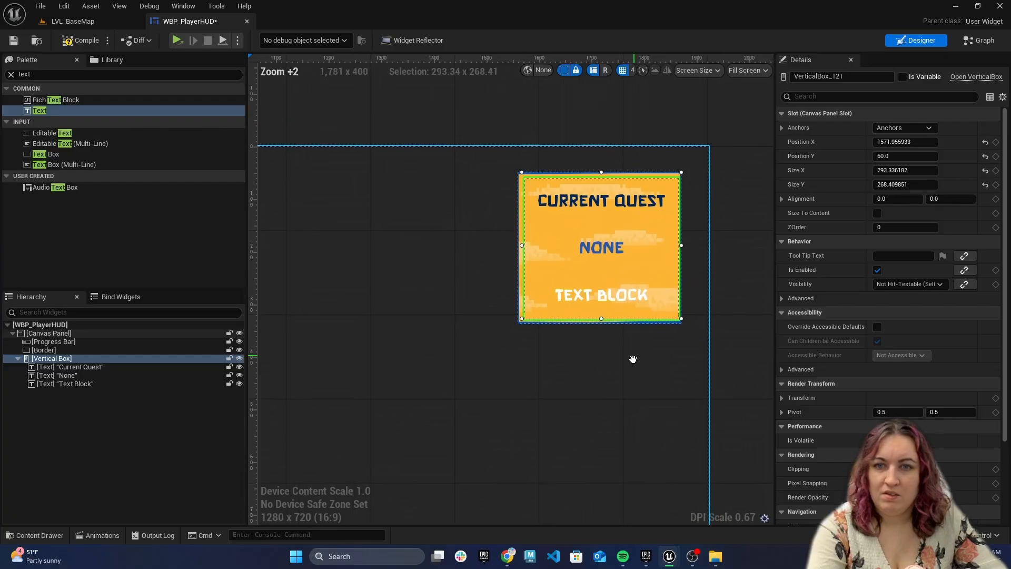
pyautogui.moveTo(633, 359); pyautogui.dragTo(630, 377, button='right')
pyautogui.click(620, 215)
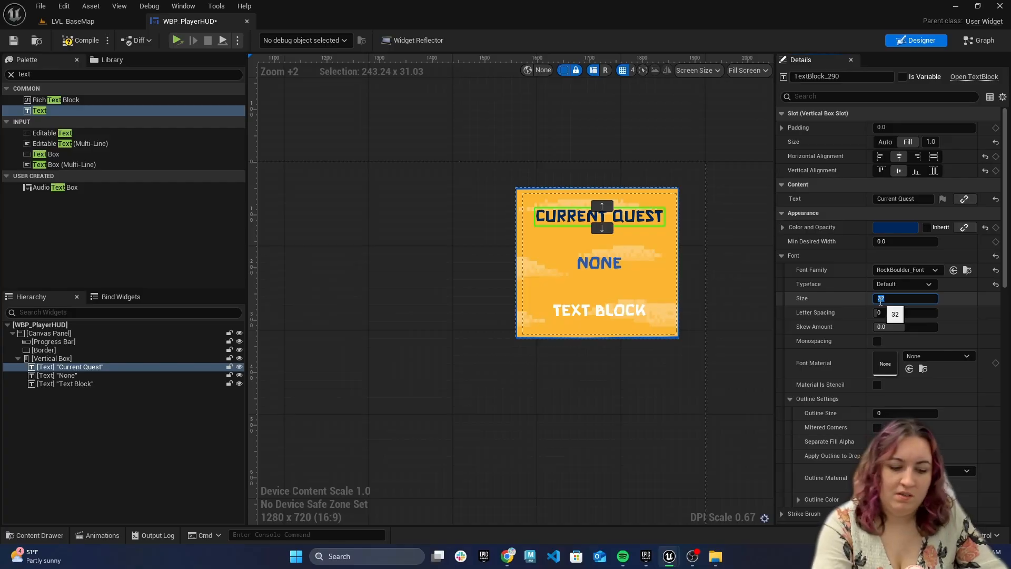
pyautogui.write('40')
pyautogui.press('Return')
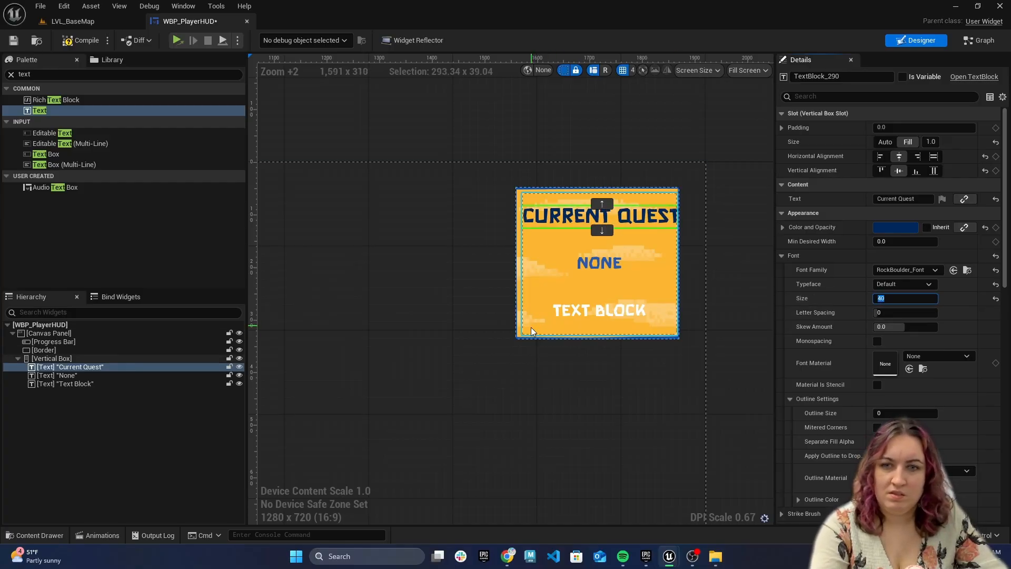
# Step: Widen the board border leftward and stretch the vertical box inside it to about 319 by 268 at X 1546
pyautogui.click(518, 295)
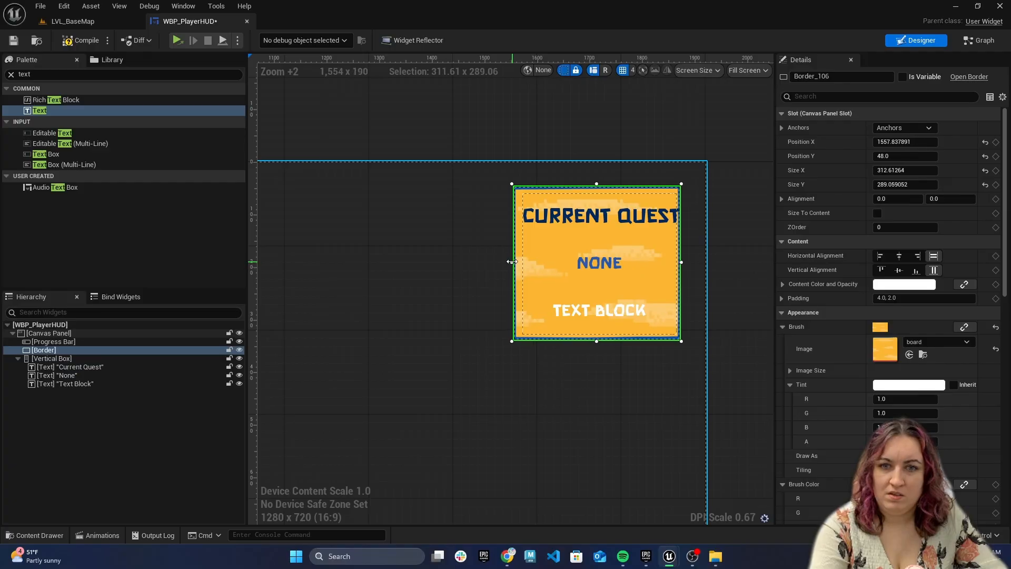
pyautogui.moveTo(512, 261); pyautogui.dragTo(506, 264)
pyautogui.click(533, 236)
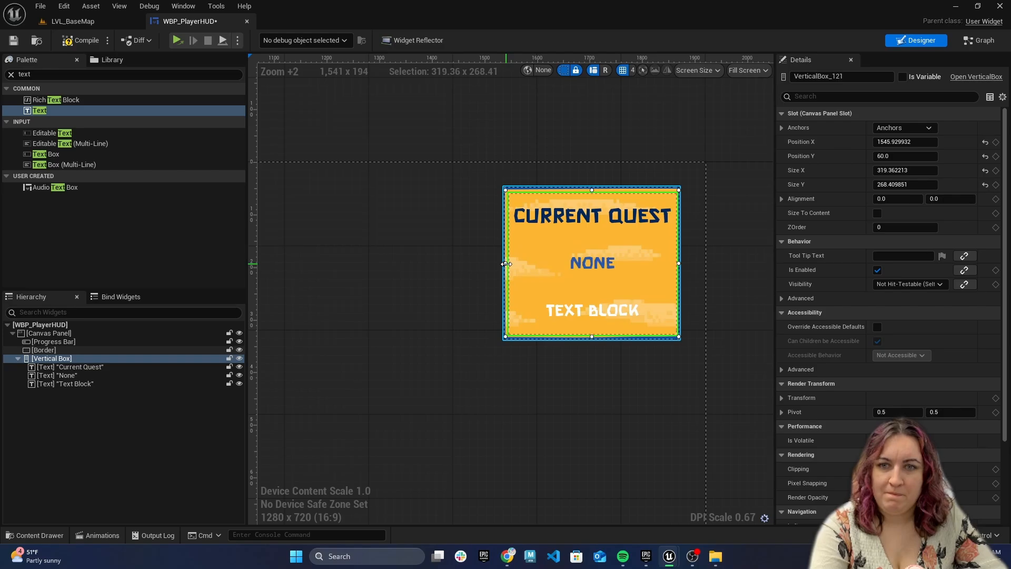
pyautogui.click(609, 354)
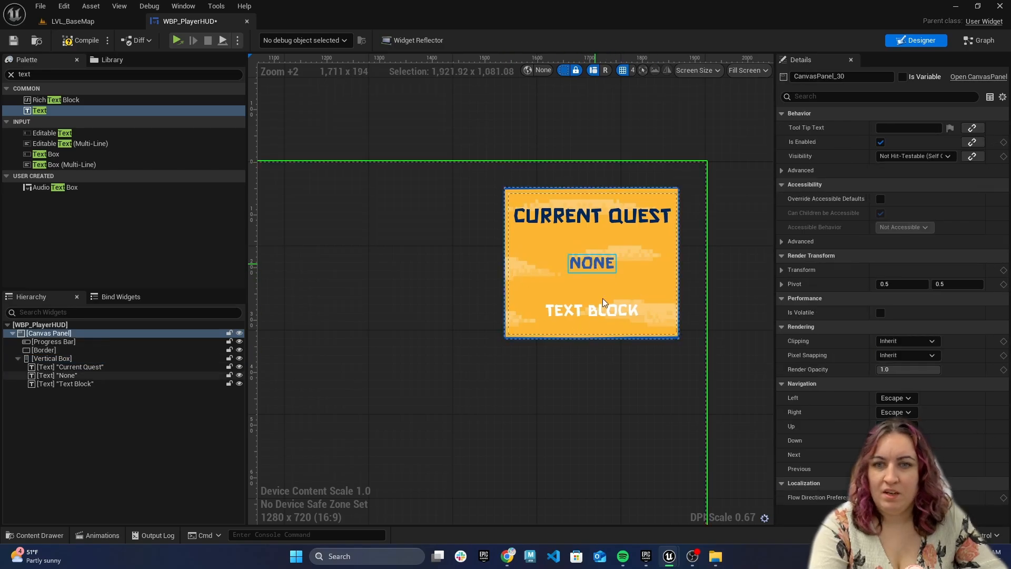
# Step: Add a Horizontal Box as the last child of the vertical box and nest the third text block in it
pyautogui.click(605, 314)
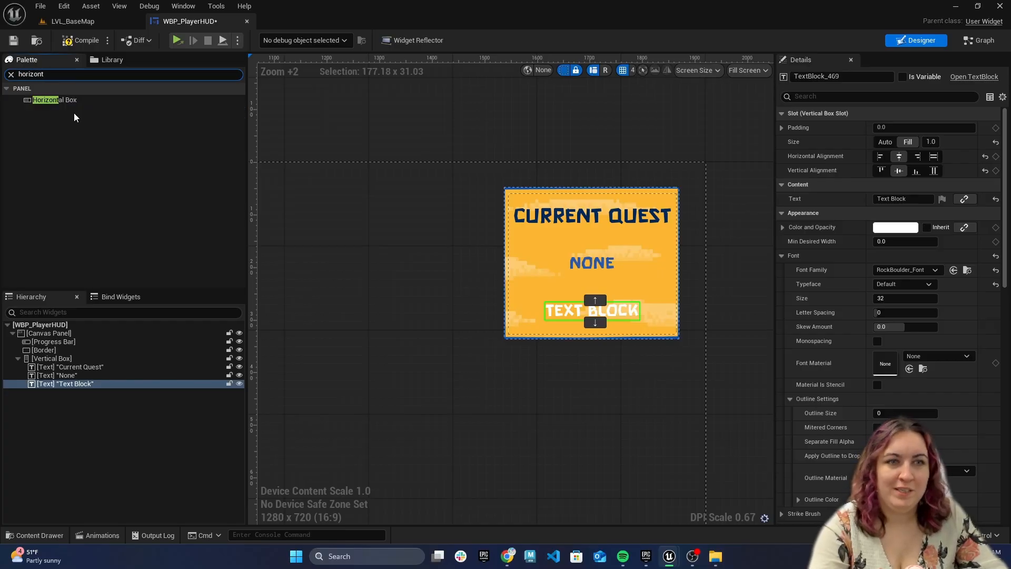
pyautogui.moveTo(68, 101); pyautogui.dragTo(69, 393)
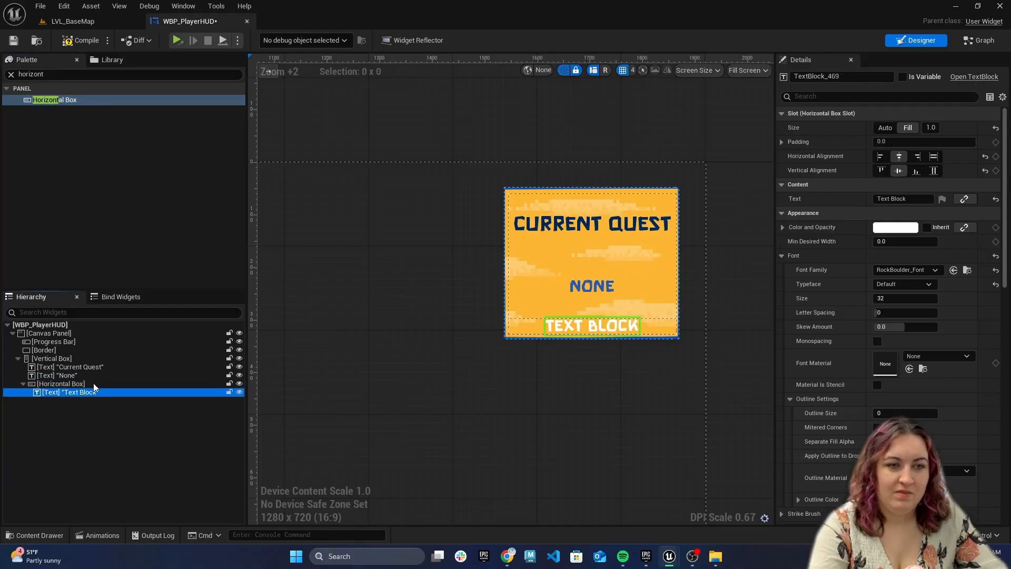
# Step: Add two more Text widgets to the horizontal box after the existing text block
pyautogui.moveTo(49, 77); pyautogui.dragTo(4, 77)
pyautogui.write('text')
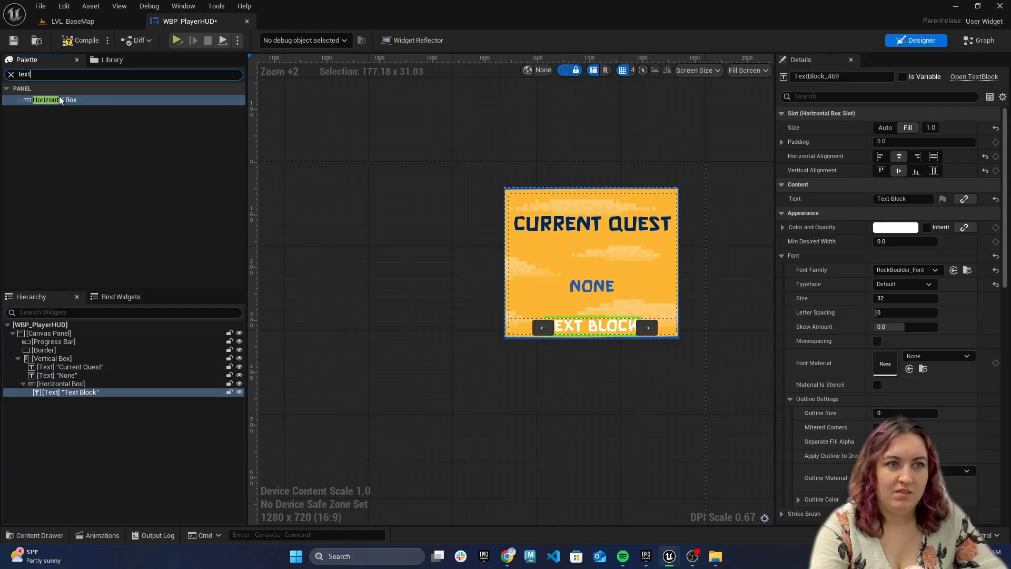
pyautogui.moveTo(45, 111); pyautogui.dragTo(78, 390)
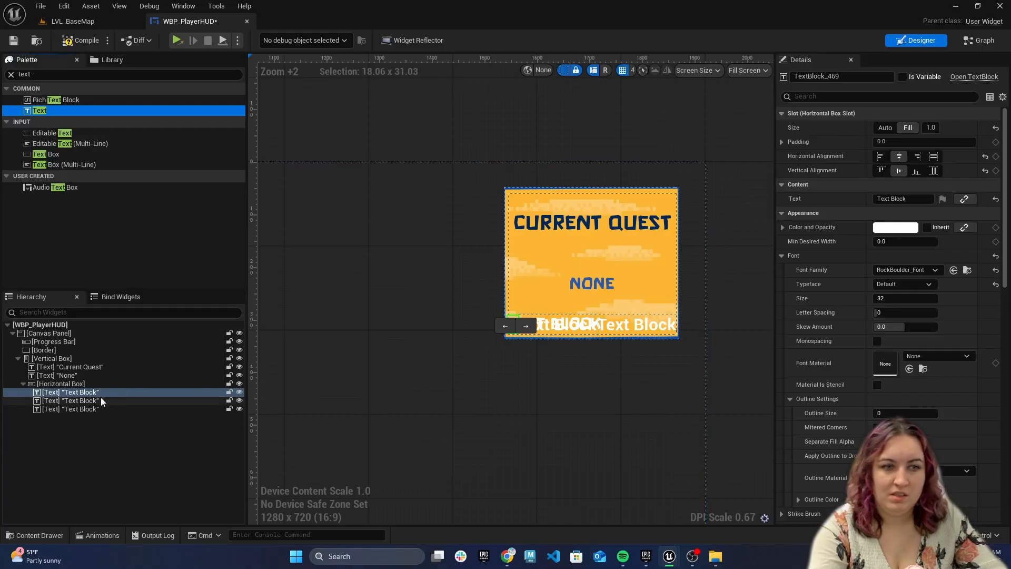
# Step: Set the second and third text blocks in the horizontal box to Fill size with centred horizontal and vertical alignment
pyautogui.click(92, 414)
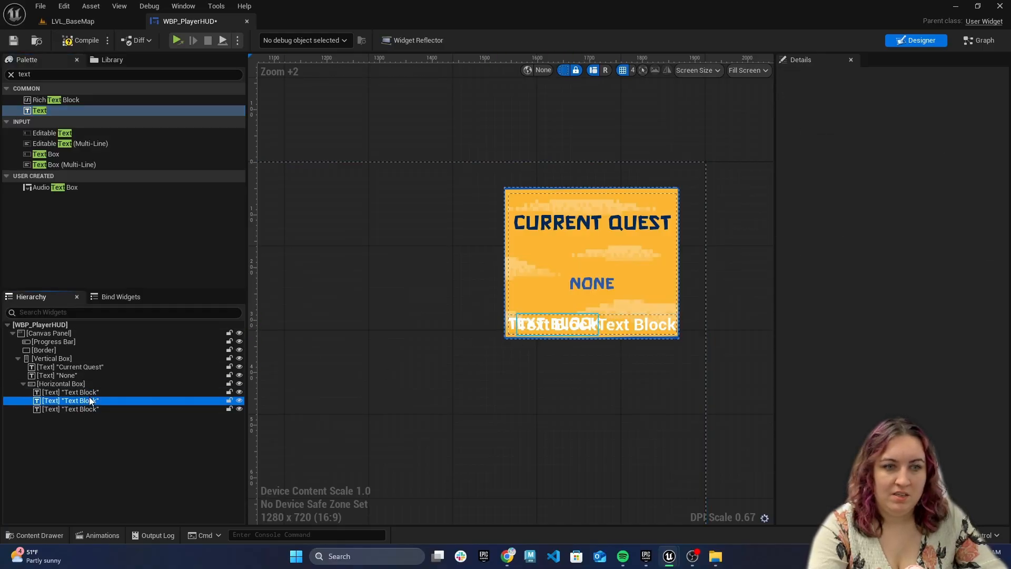
pyautogui.click(92, 392)
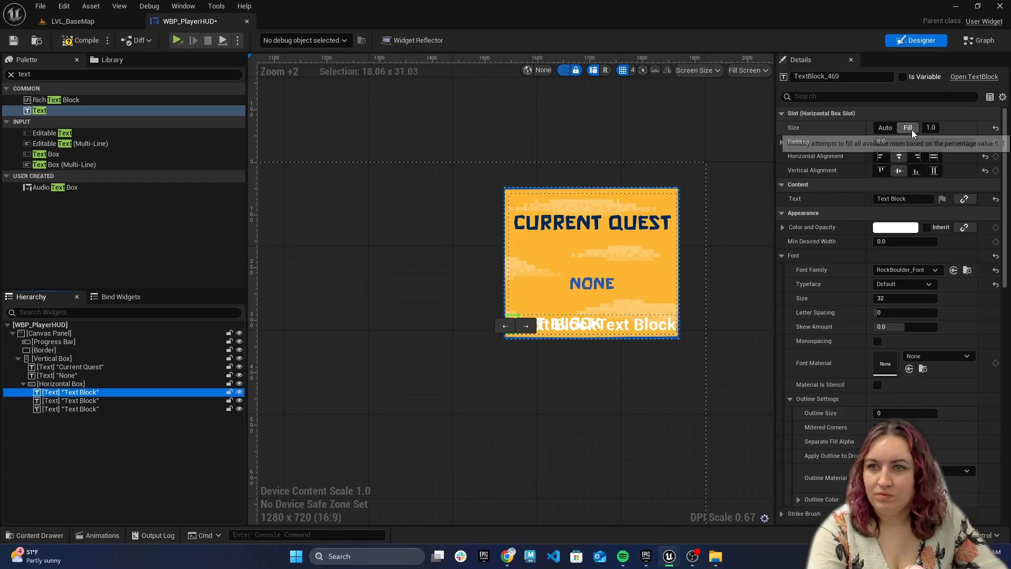
pyautogui.click(98, 400)
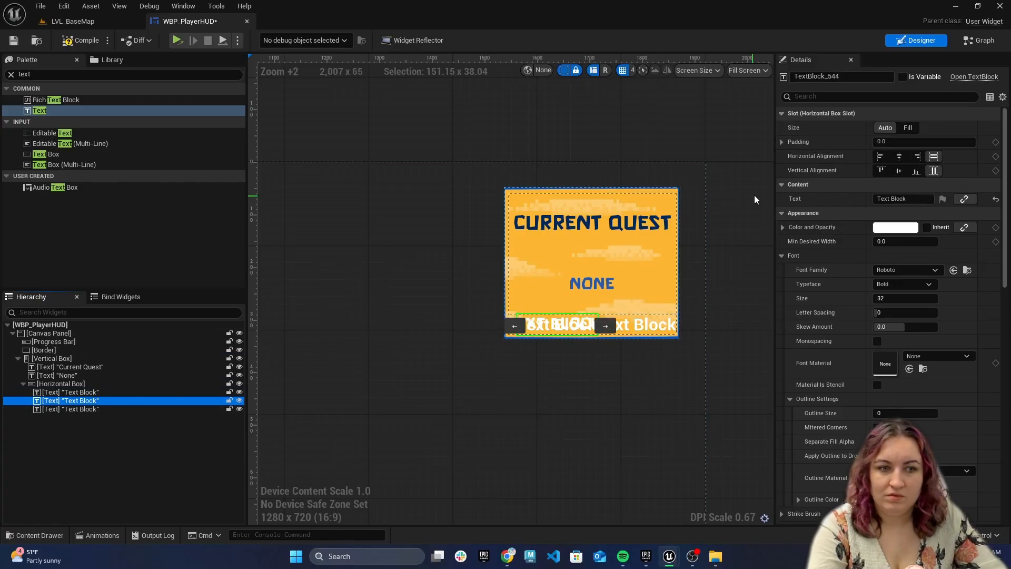
pyautogui.click(899, 156)
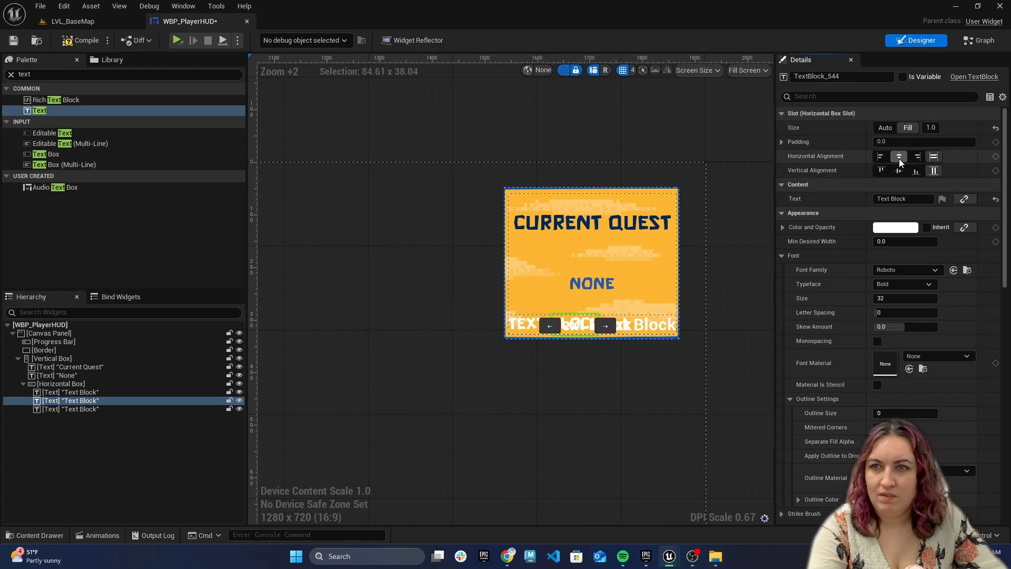
pyautogui.click(899, 170)
pyautogui.click(131, 409)
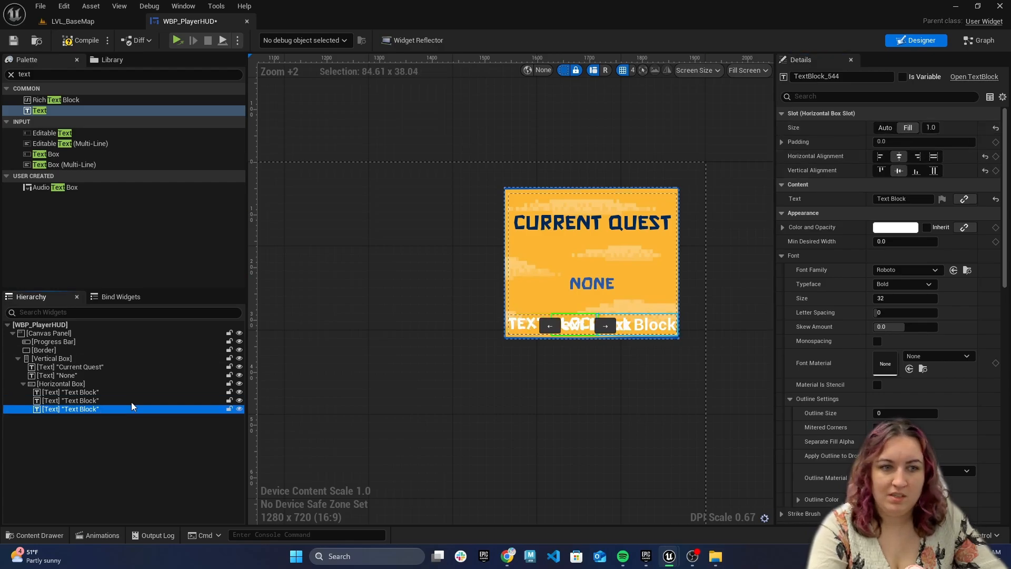
pyautogui.click(899, 156)
pyautogui.click(899, 170)
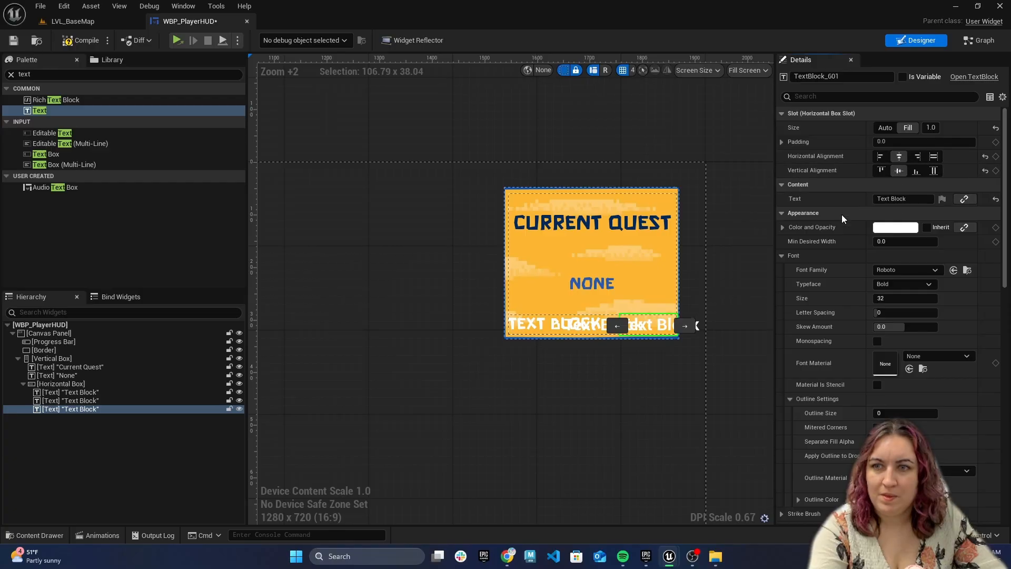
# Step: Change the first text block in the horizontal box to read 10
pyautogui.click(106, 393)
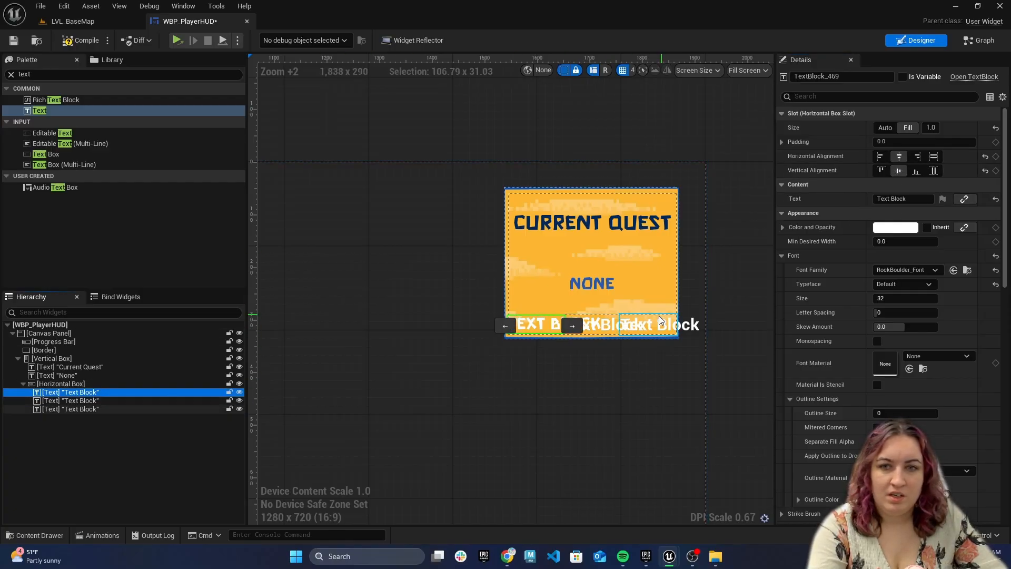
pyautogui.click(65, 384)
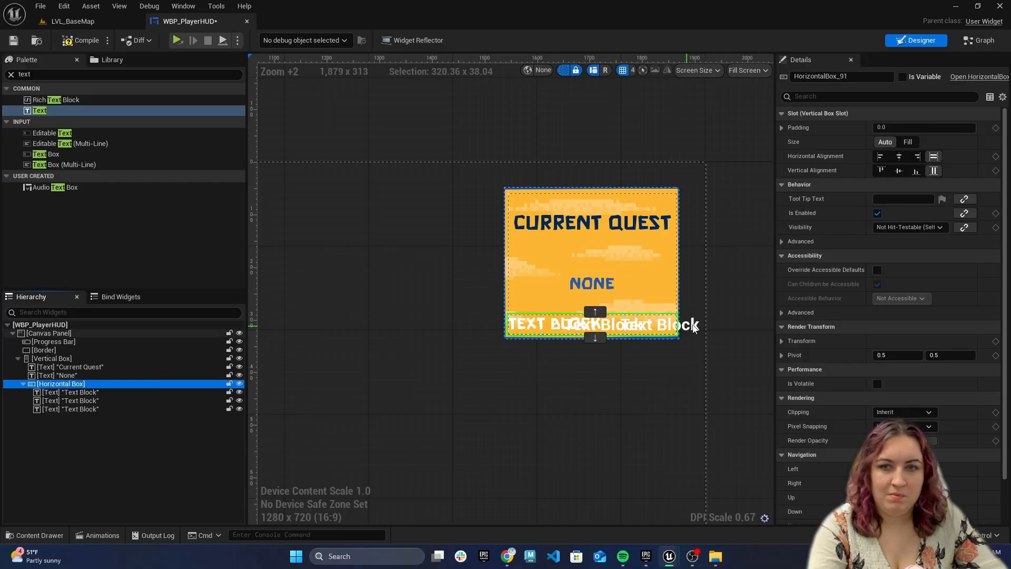
pyautogui.click(108, 392)
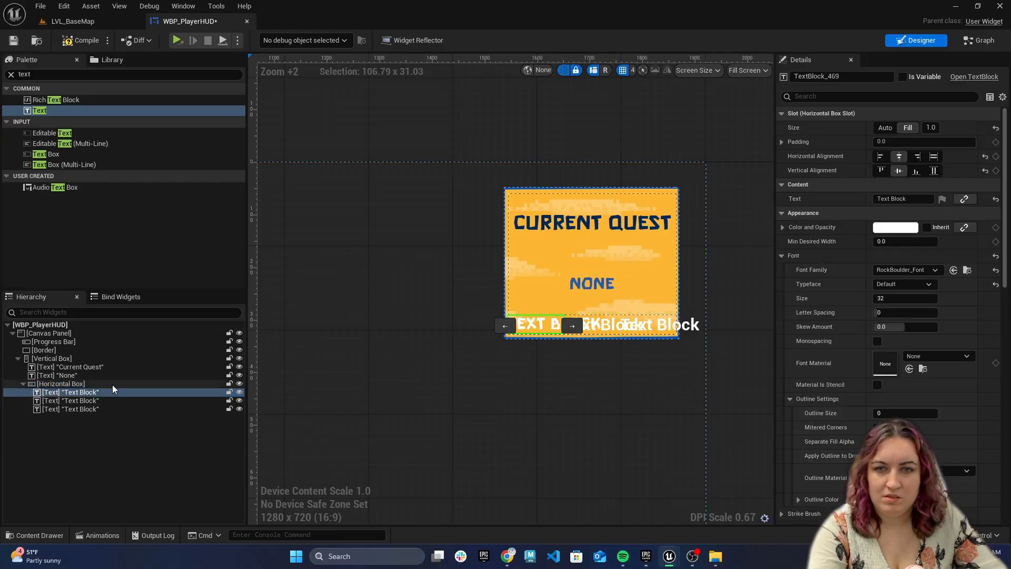
pyautogui.click(861, 200)
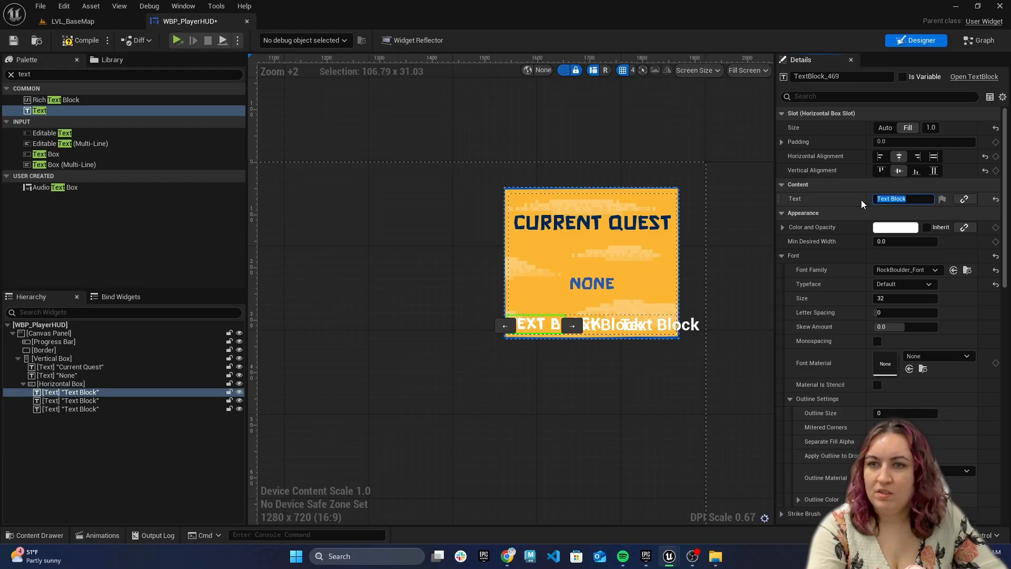
pyautogui.write('10')
pyautogui.press('Return')
pyautogui.click(367, 432)
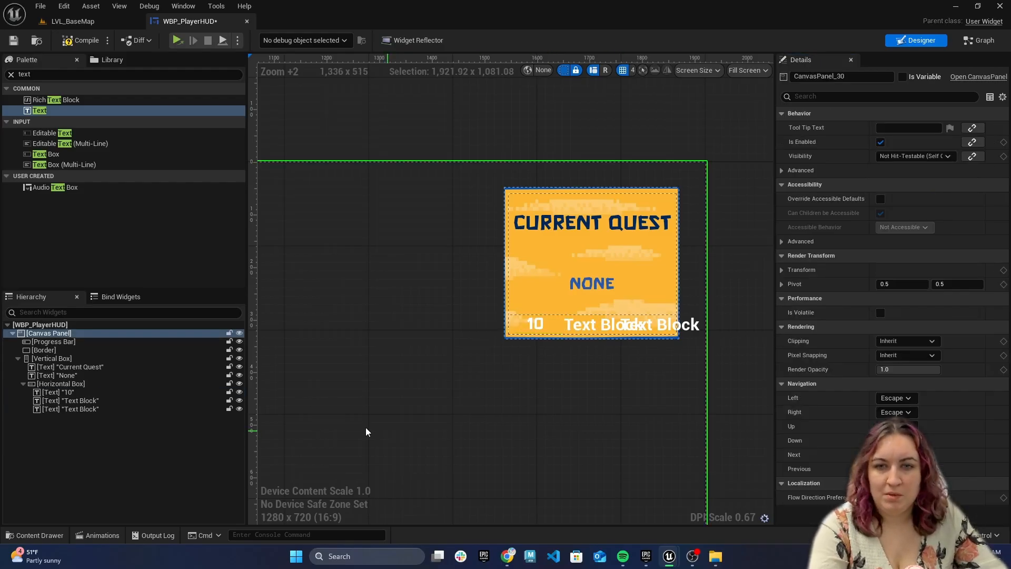
# Step: Change the third text block in the horizontal box to 10 and the middle one to /
pyautogui.click(69, 410)
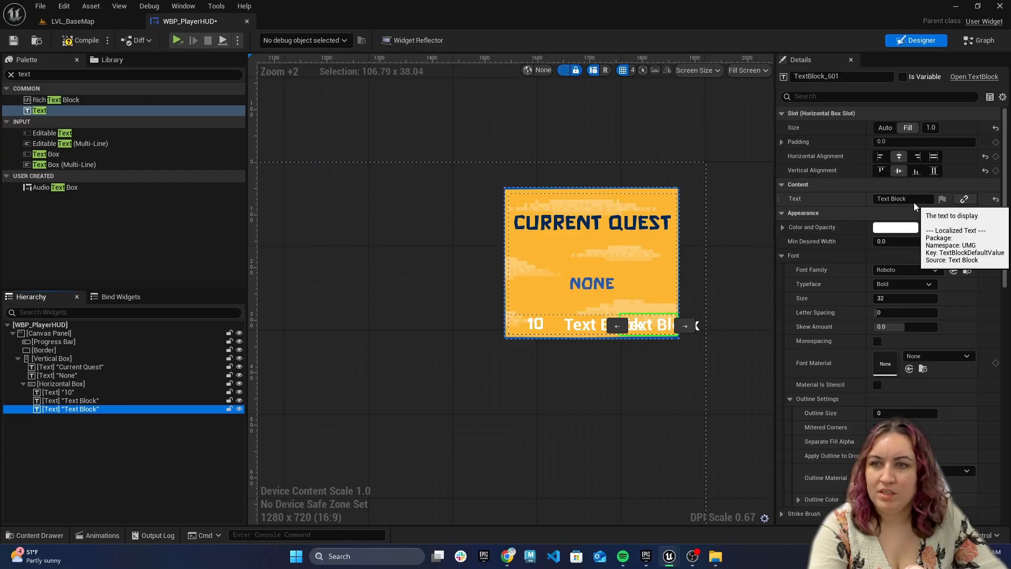
pyautogui.doubleClick(913, 200)
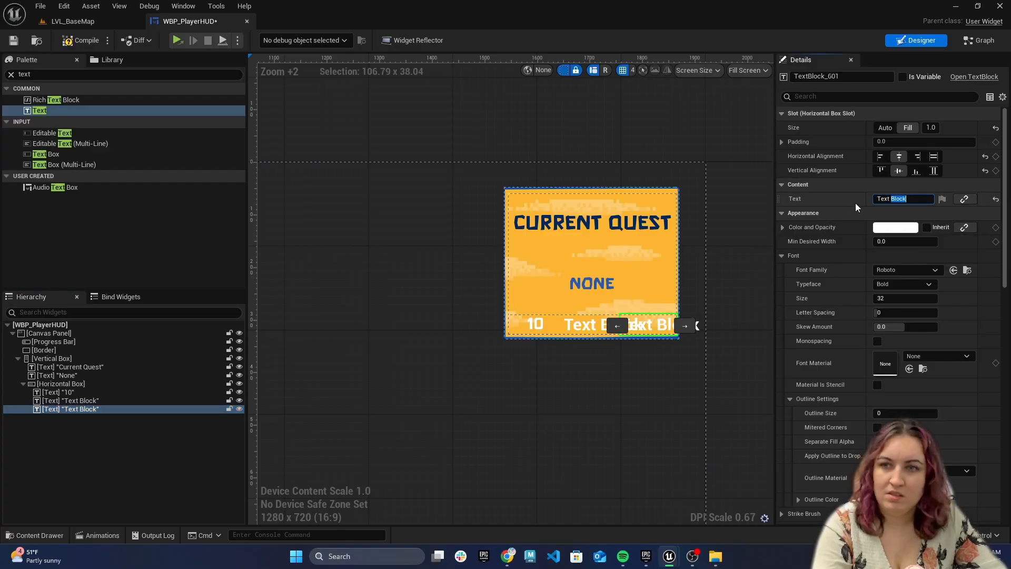
pyautogui.write('1')
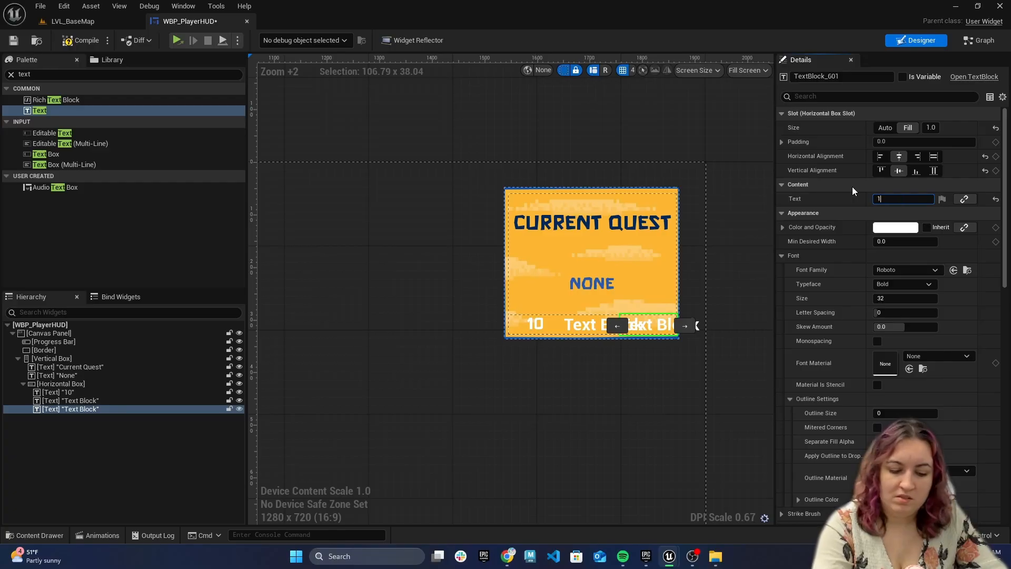
pyautogui.write('0')
pyautogui.click(113, 399)
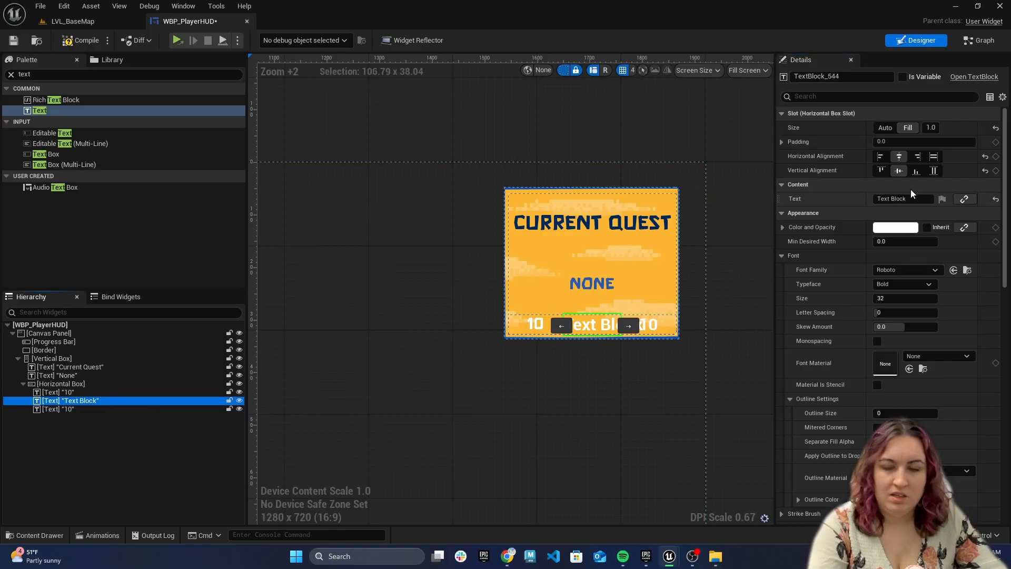
pyautogui.click(913, 201)
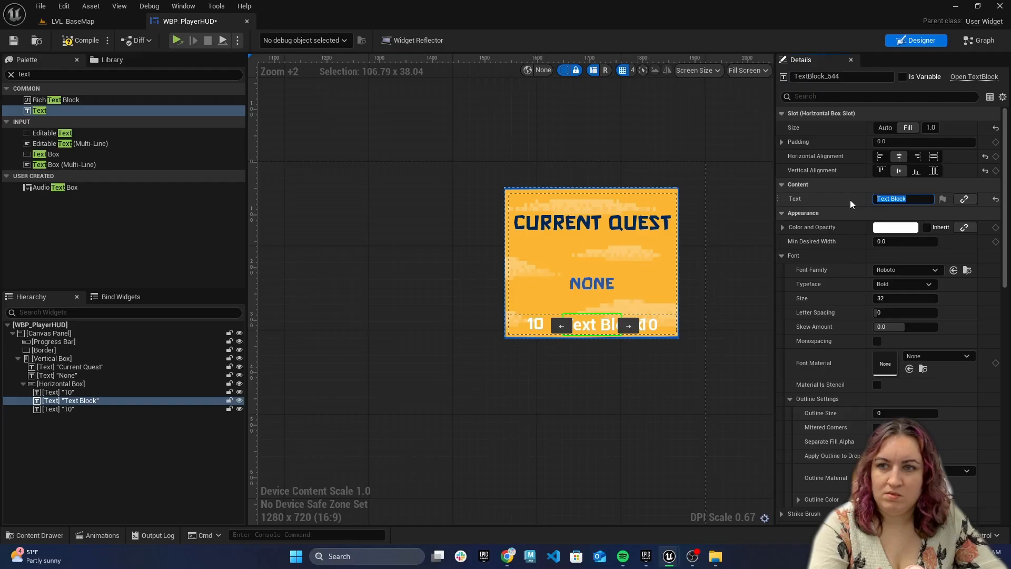
pyautogui.write('/')
pyautogui.click(644, 422)
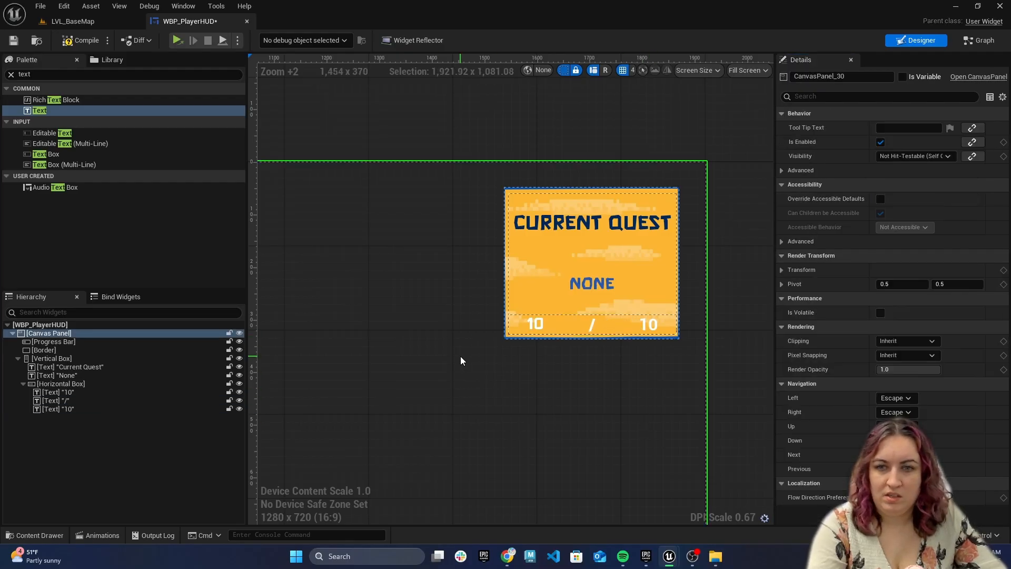
# Step: Set the slot size of all three texts in the horizontal box to Auto
pyautogui.click(58, 392)
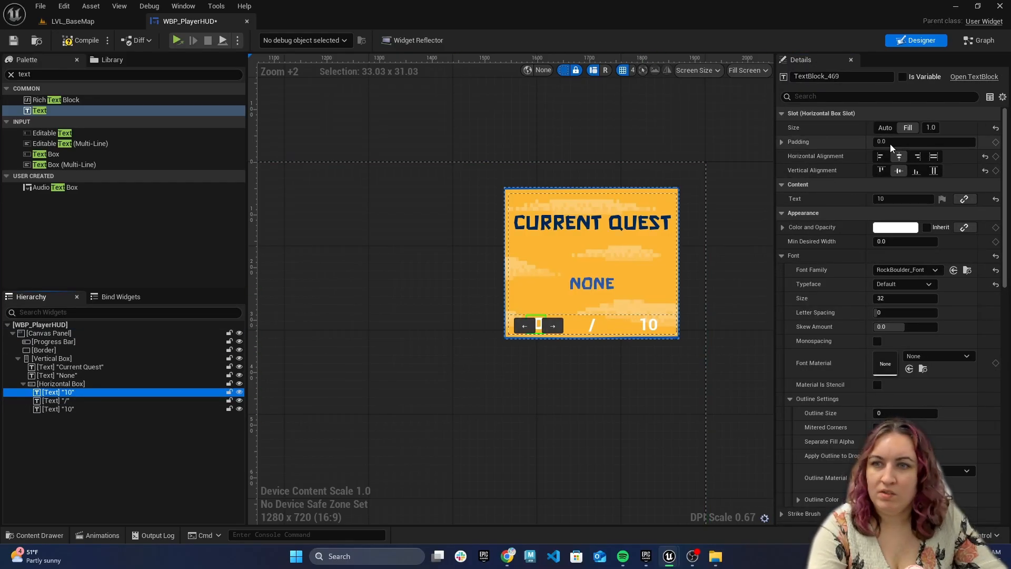
pyautogui.click(95, 400)
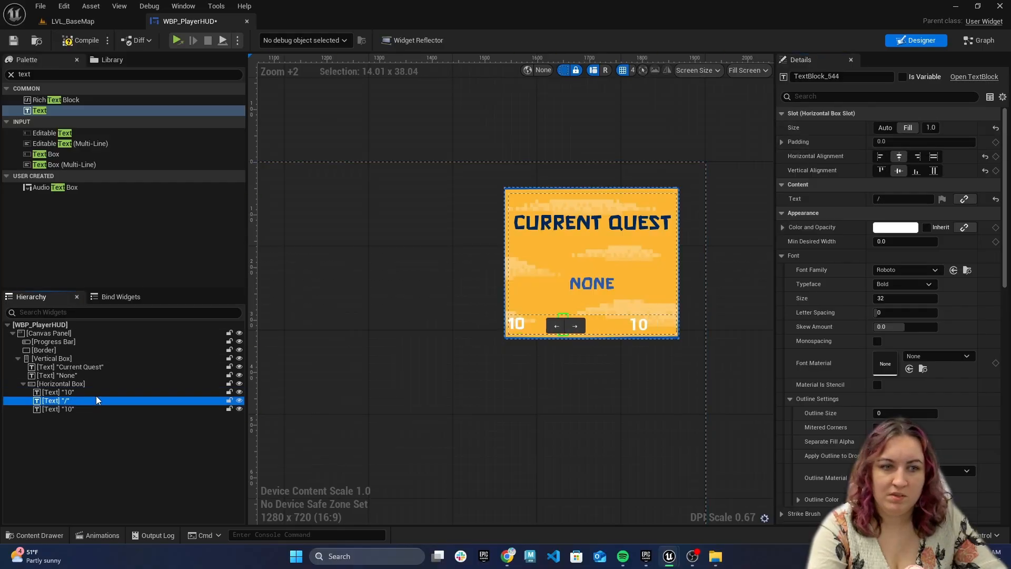
pyautogui.click(886, 128)
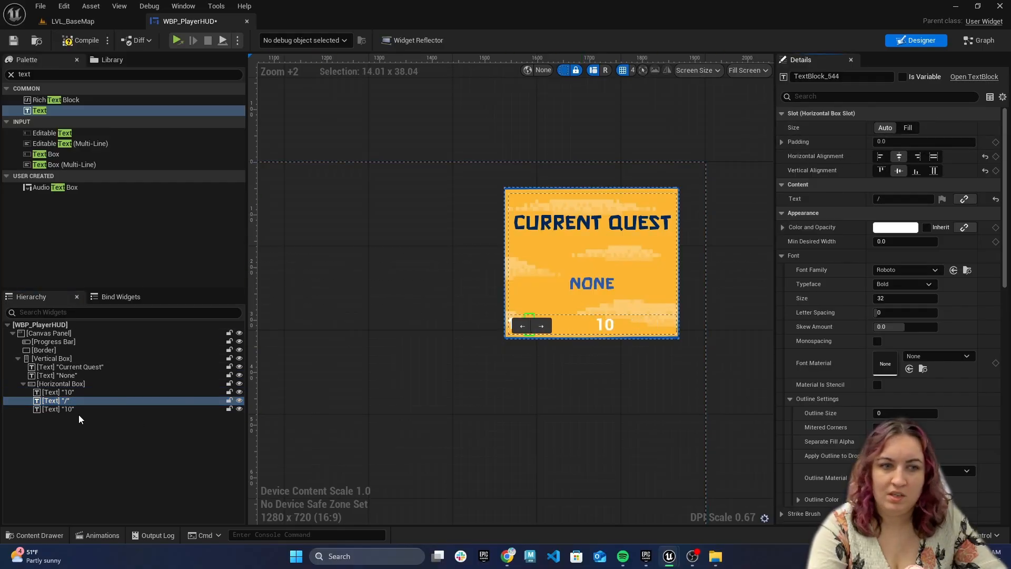
pyautogui.click(79, 410)
pyautogui.click(884, 128)
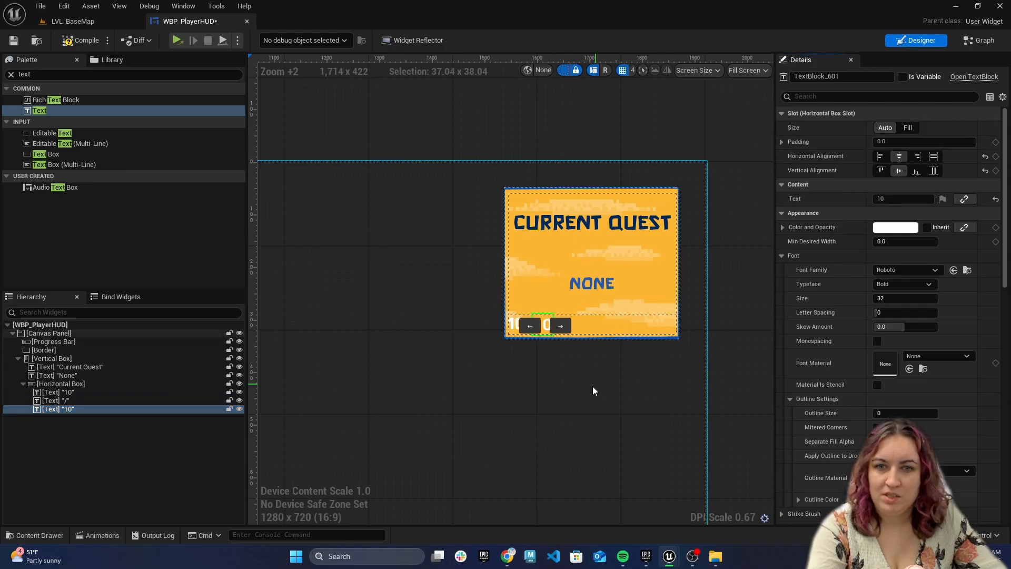
pyautogui.click(593, 390)
pyautogui.click(550, 325)
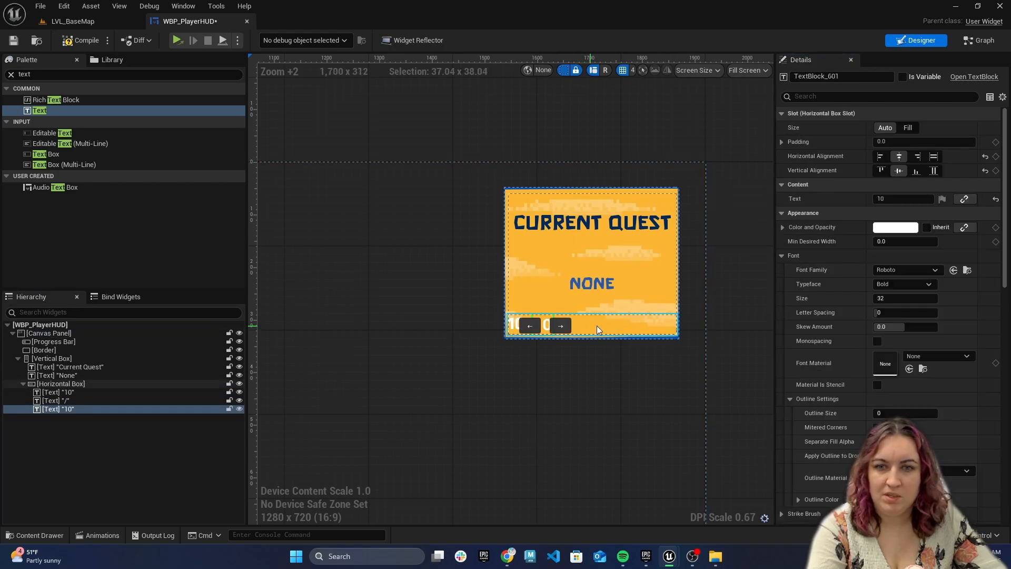
pyautogui.click(553, 369)
# Step: Give each of the three texts in the horizontal box a padding of 2
pyautogui.click(79, 393)
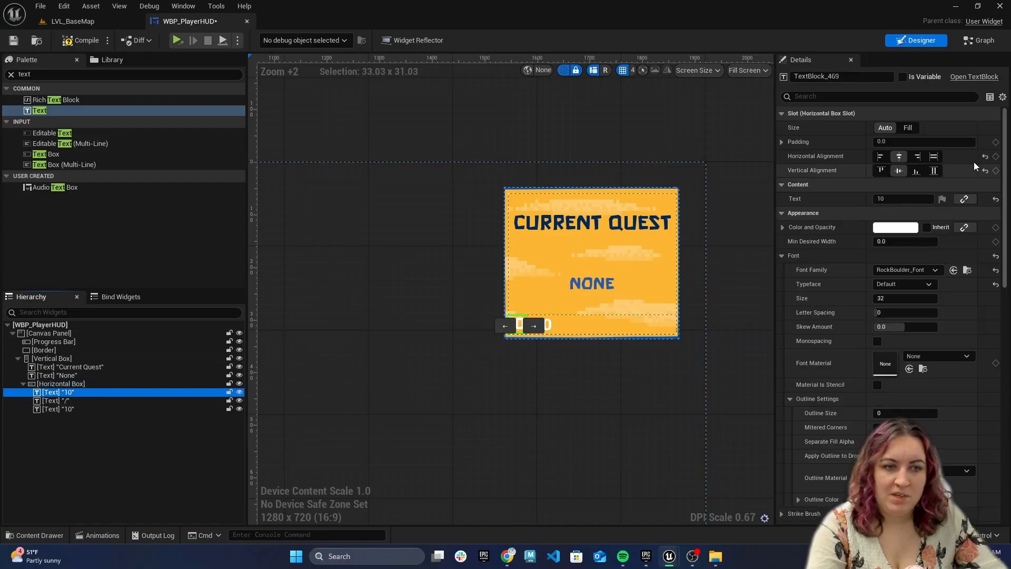
pyautogui.click(890, 142)
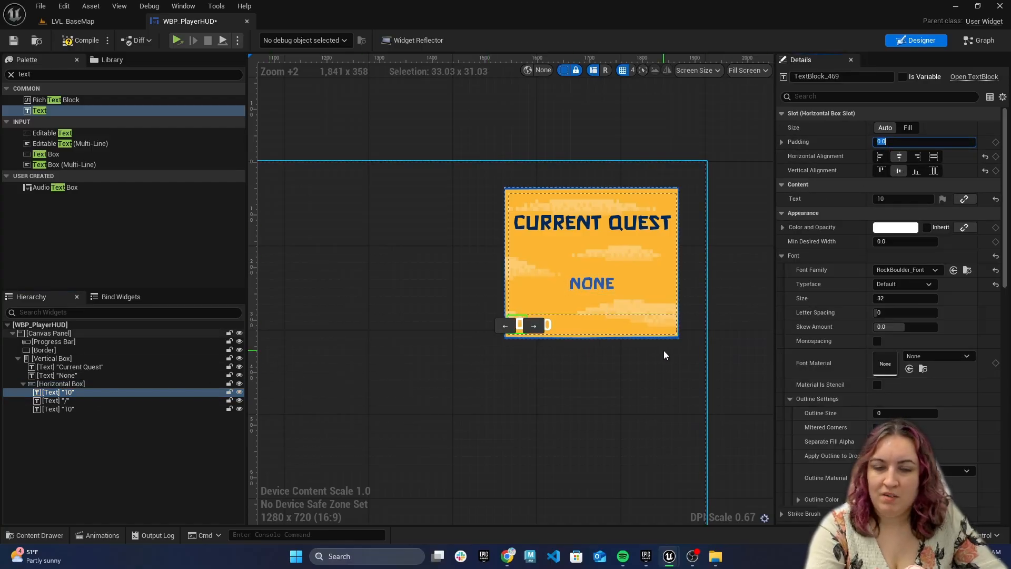
pyautogui.click(637, 369)
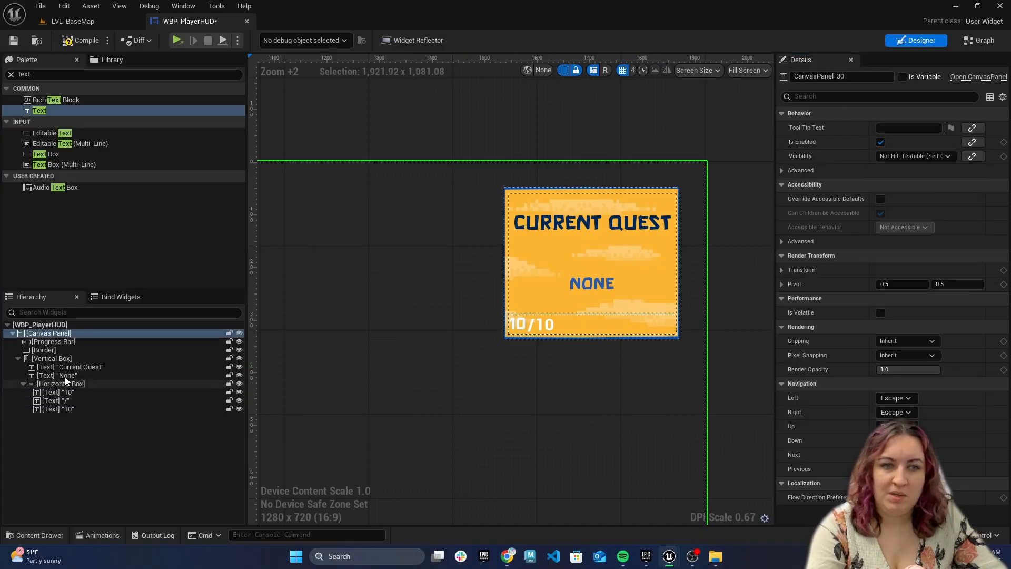
pyautogui.click(62, 401)
pyautogui.click(896, 142)
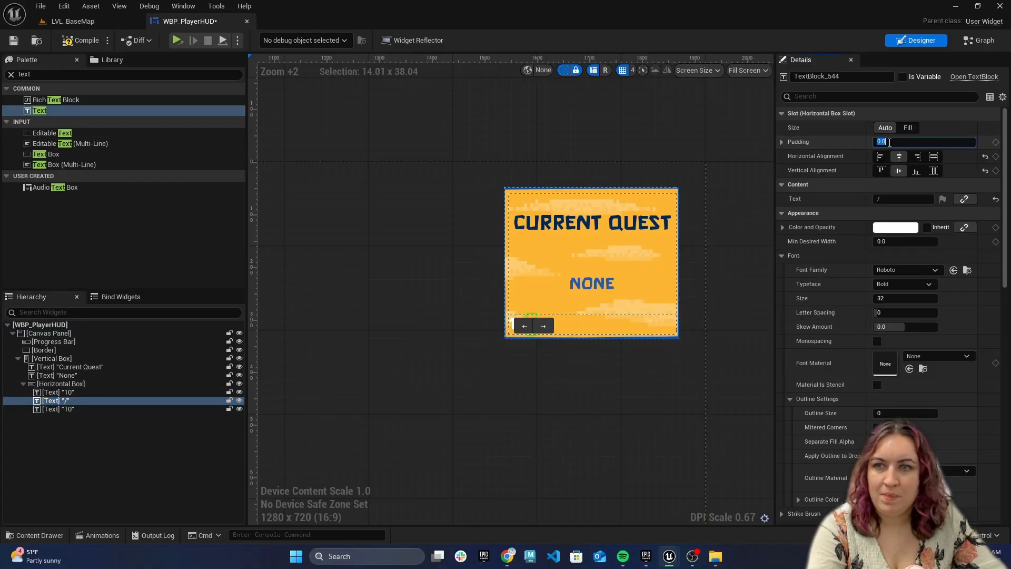
pyautogui.write('2')
pyautogui.click(578, 399)
pyautogui.click(64, 409)
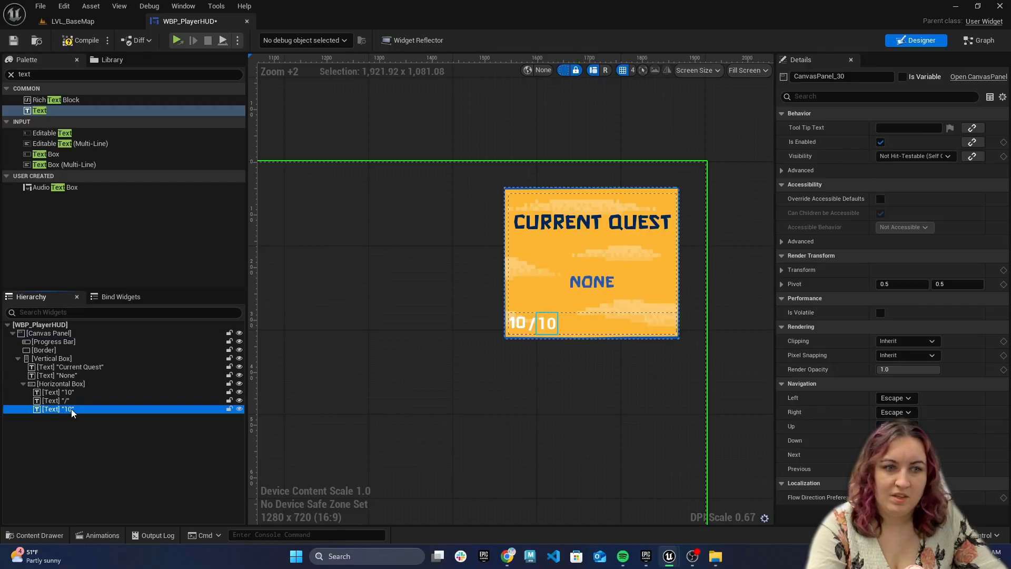
pyautogui.click(586, 368)
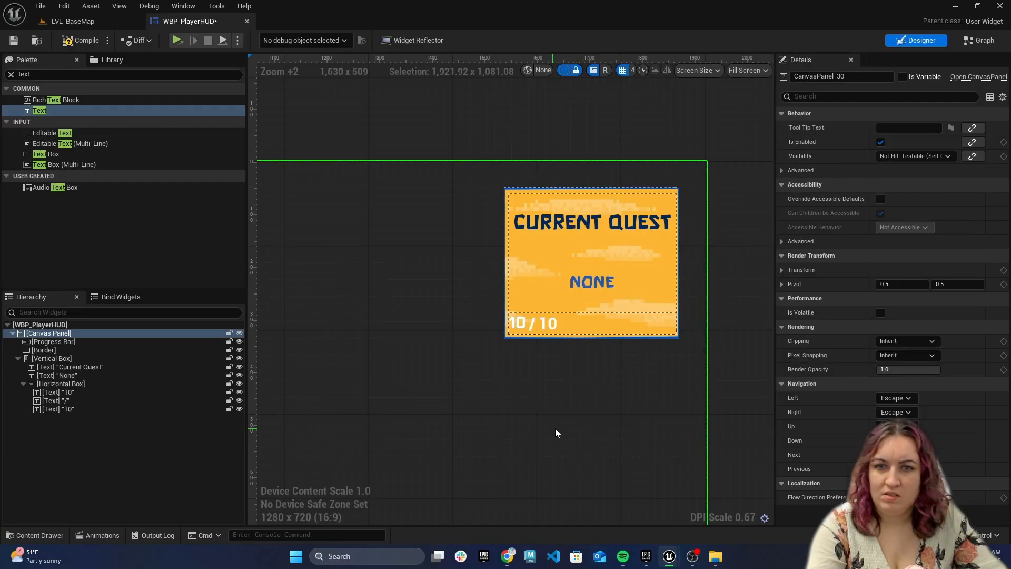
# Step: Set the font family of the slash and the last 10 to RockBoulder_Font
pyautogui.click(606, 329)
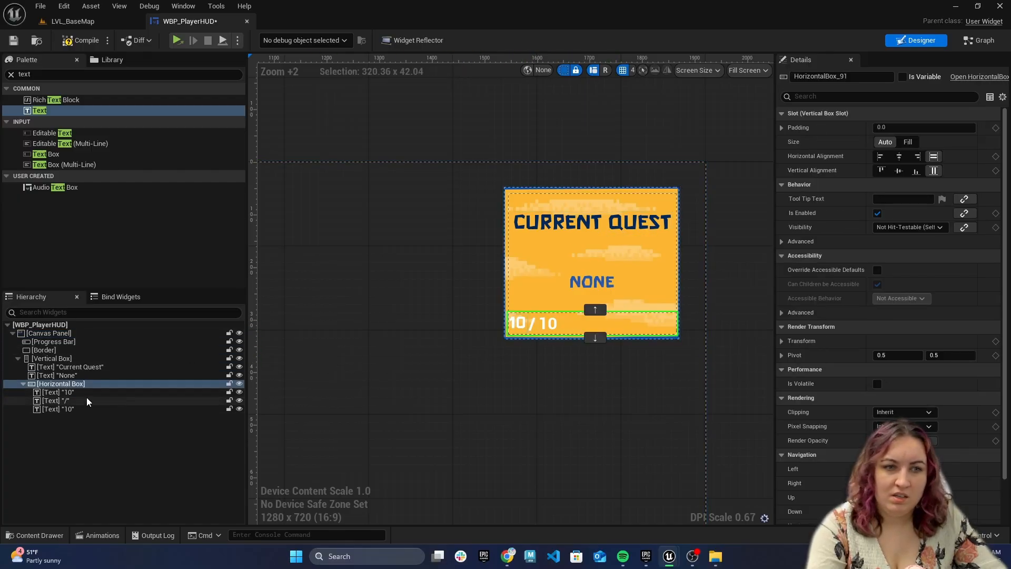
pyautogui.click(100, 401)
pyautogui.click(915, 270)
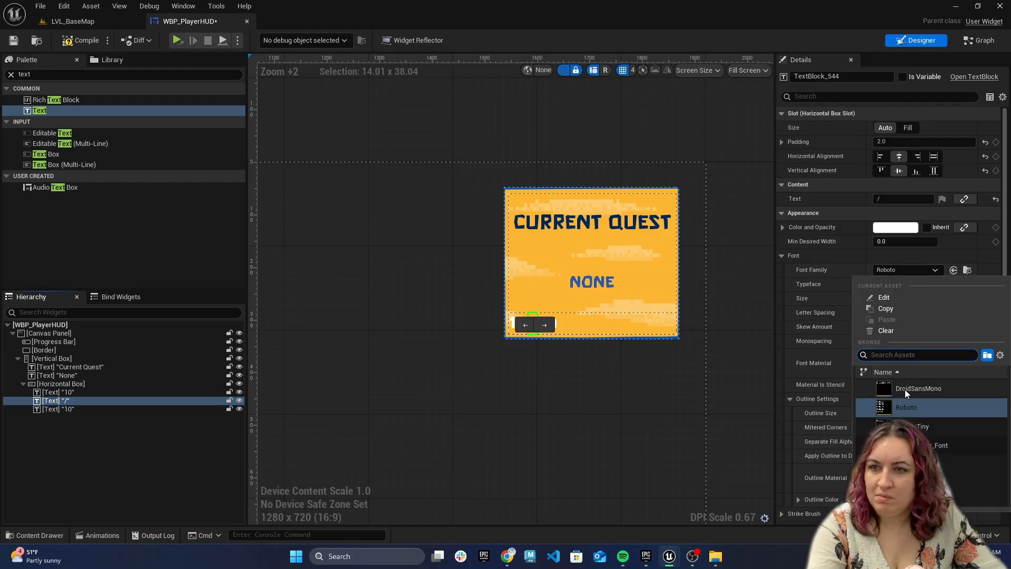
pyautogui.click(81, 419)
pyautogui.click(71, 409)
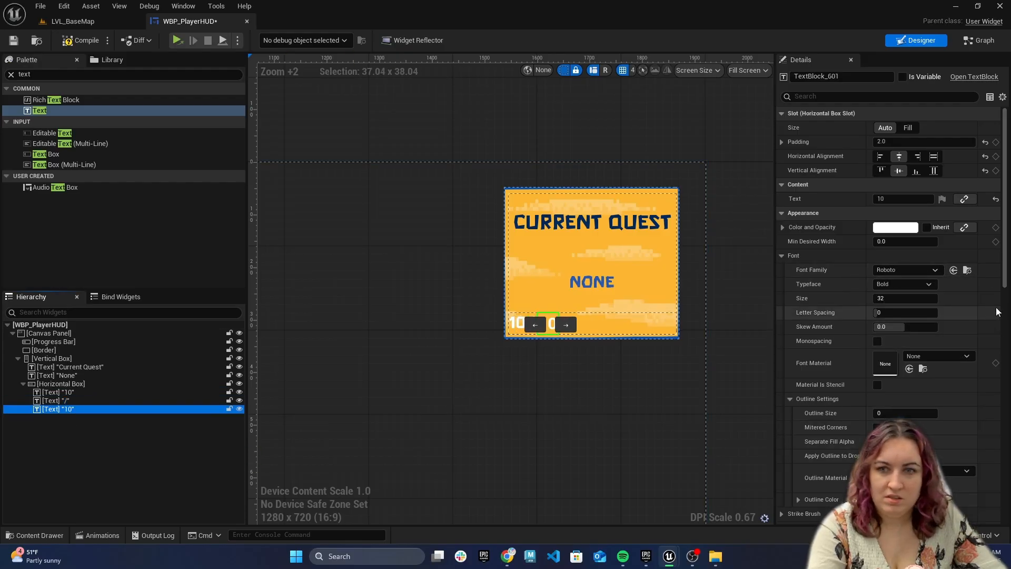
pyautogui.click(922, 270)
pyautogui.click(712, 422)
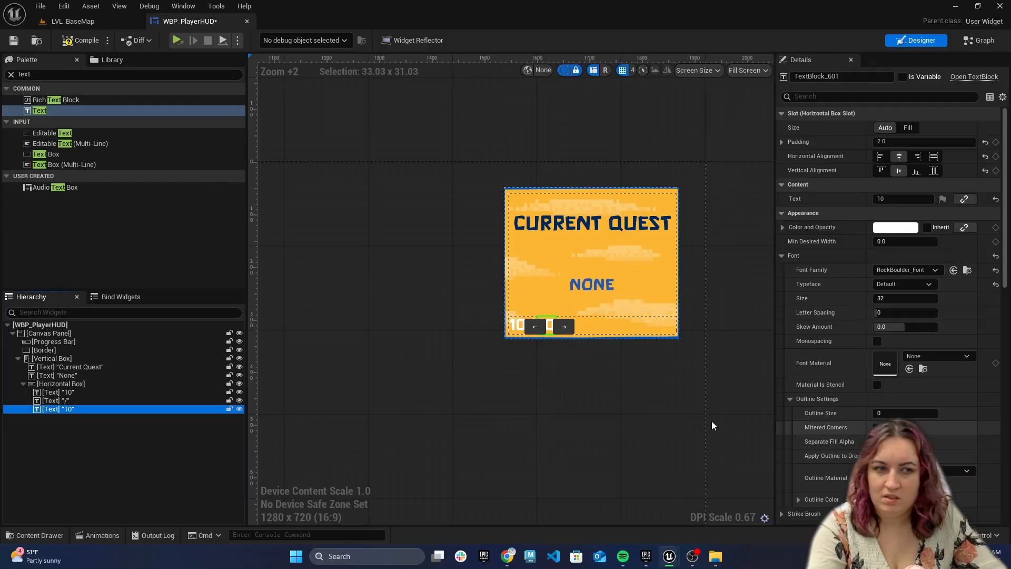
pyautogui.click(552, 428)
# Step: Centre the horizontal box horizontally and vertically in its vertical box slot
pyautogui.click(593, 322)
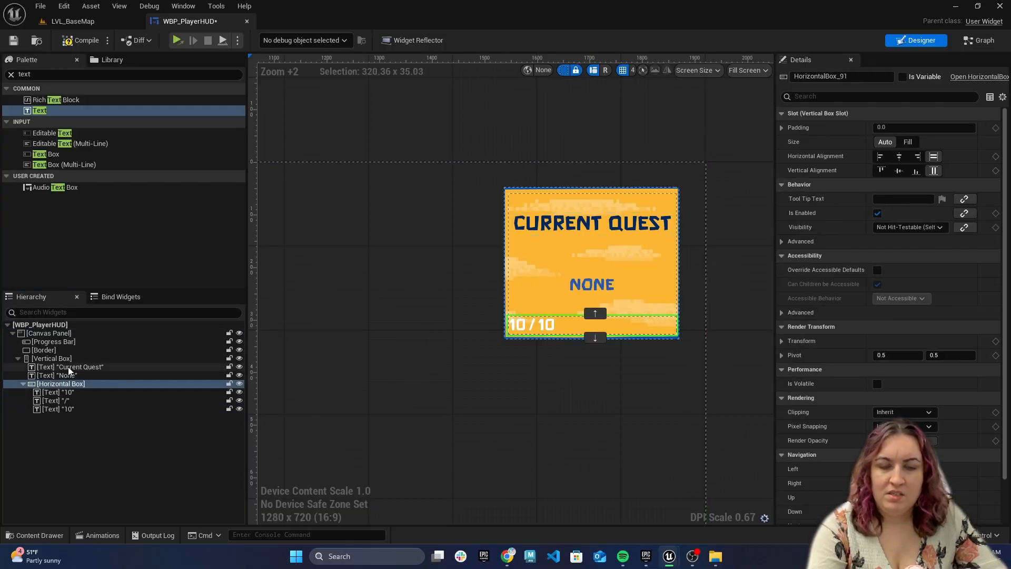
pyautogui.click(899, 155)
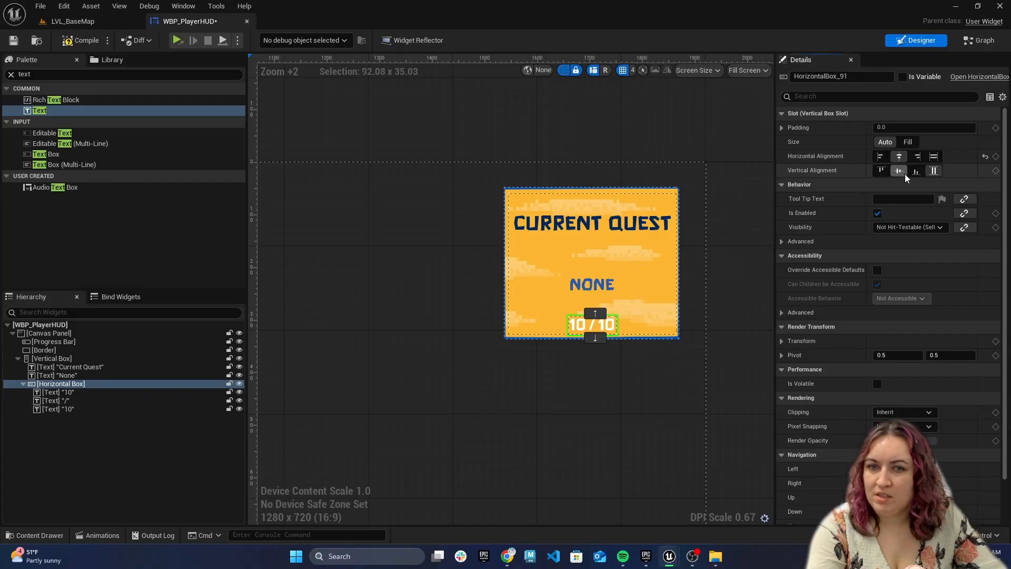
pyautogui.click(899, 170)
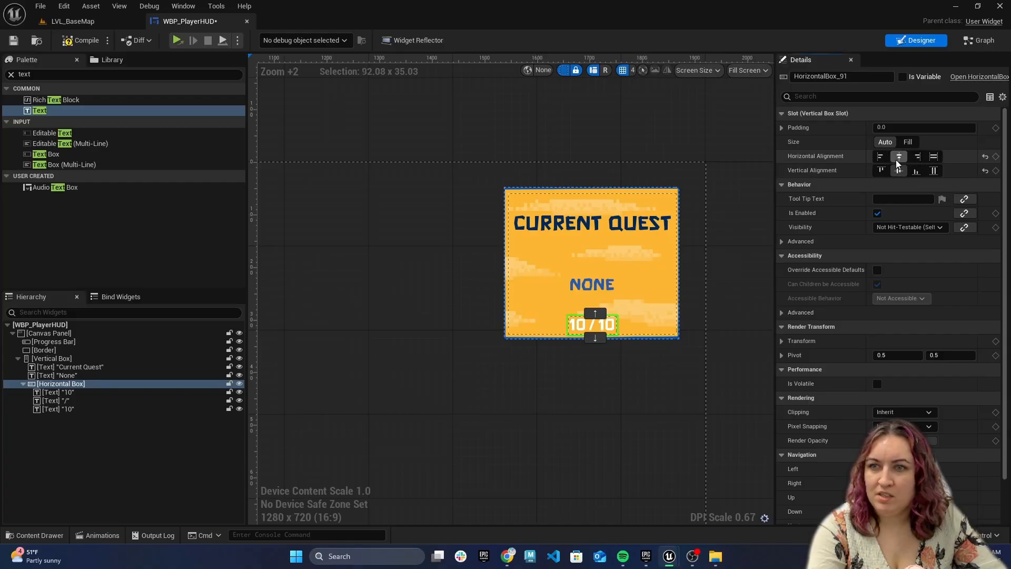
# Step: Set the horizontal box's size in its vertical box slot to Fill
pyautogui.click(908, 143)
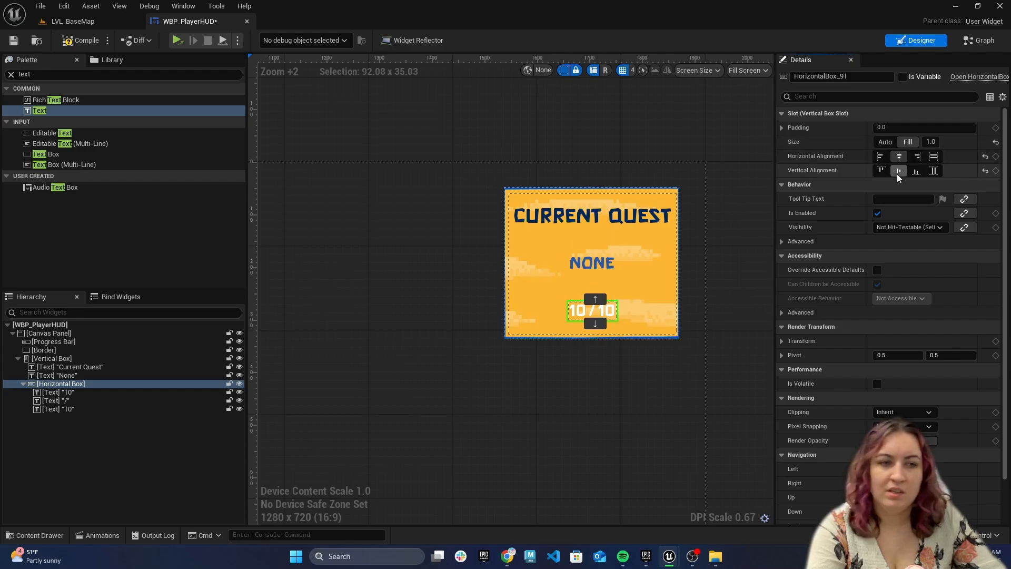
pyautogui.click(652, 394)
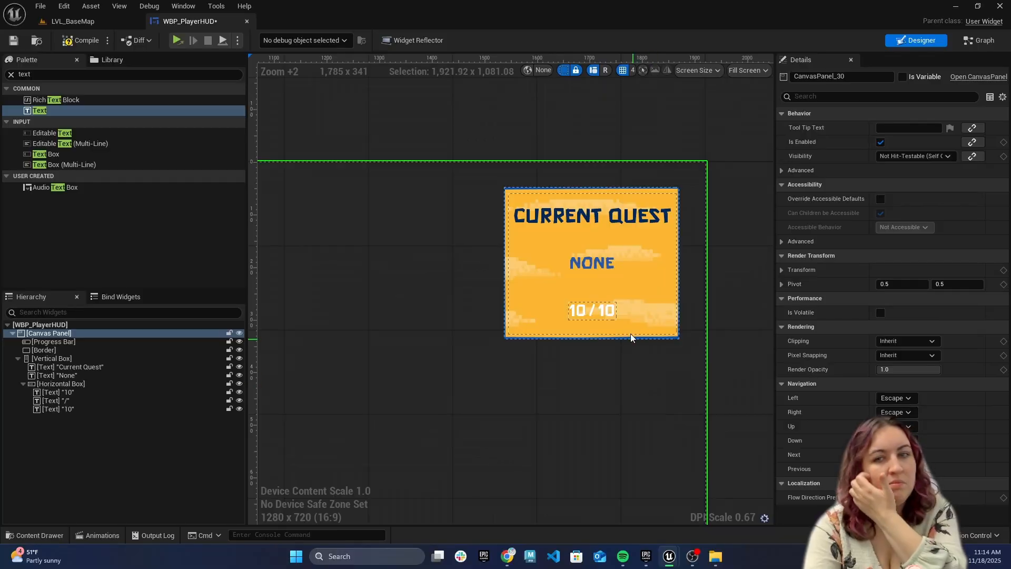
# Step: Set the font size of all three texts in the horizontal box (10, slash, 10) to 50
pyautogui.click(57, 392)
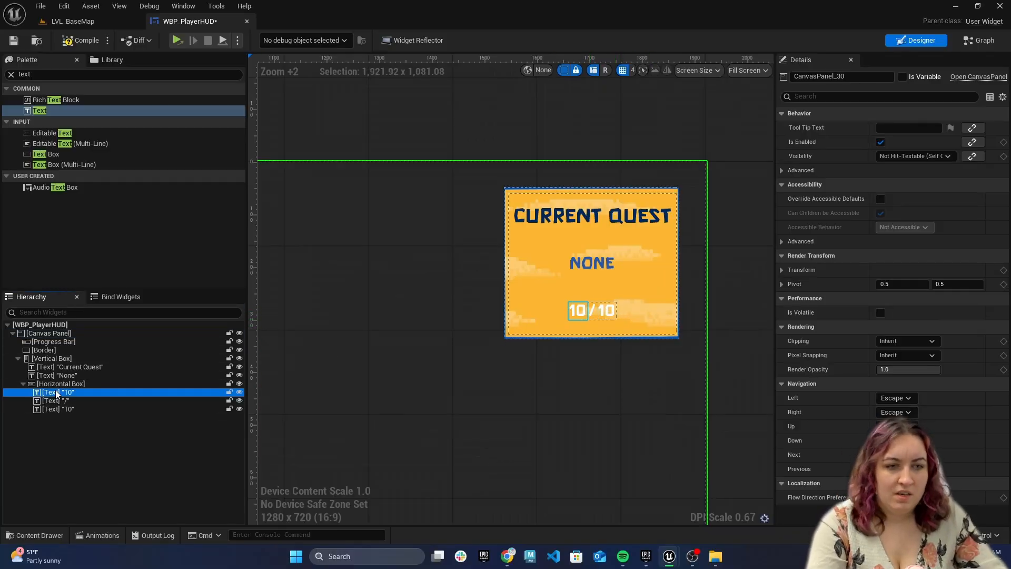
pyautogui.click(897, 296)
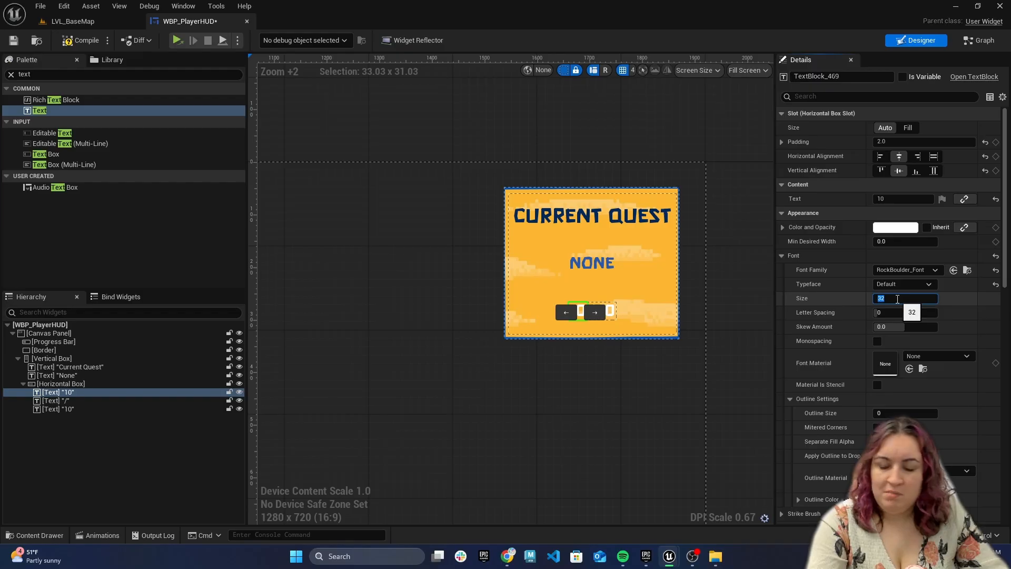
pyautogui.write('50')
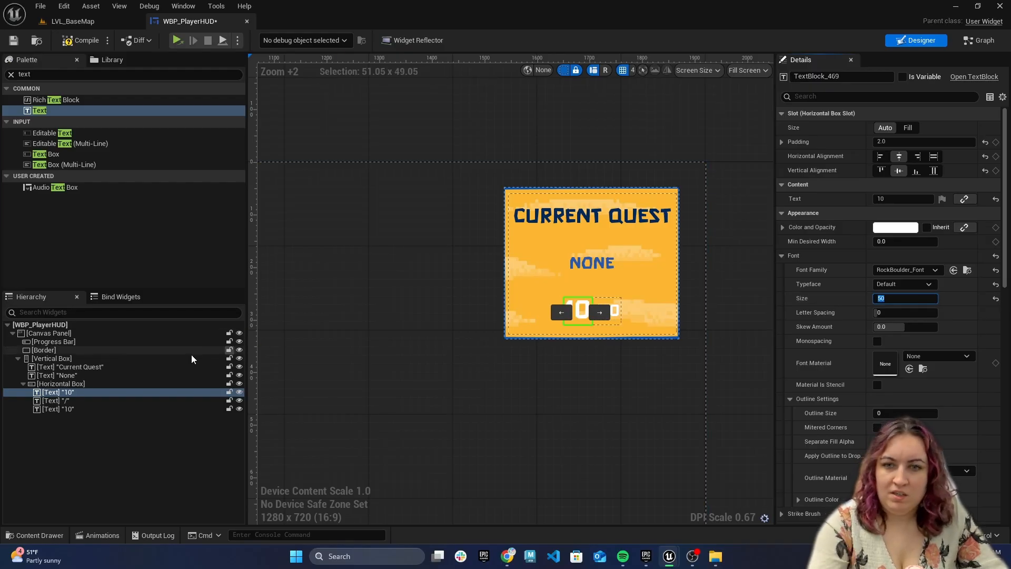
pyautogui.click(77, 400)
pyautogui.click(901, 293)
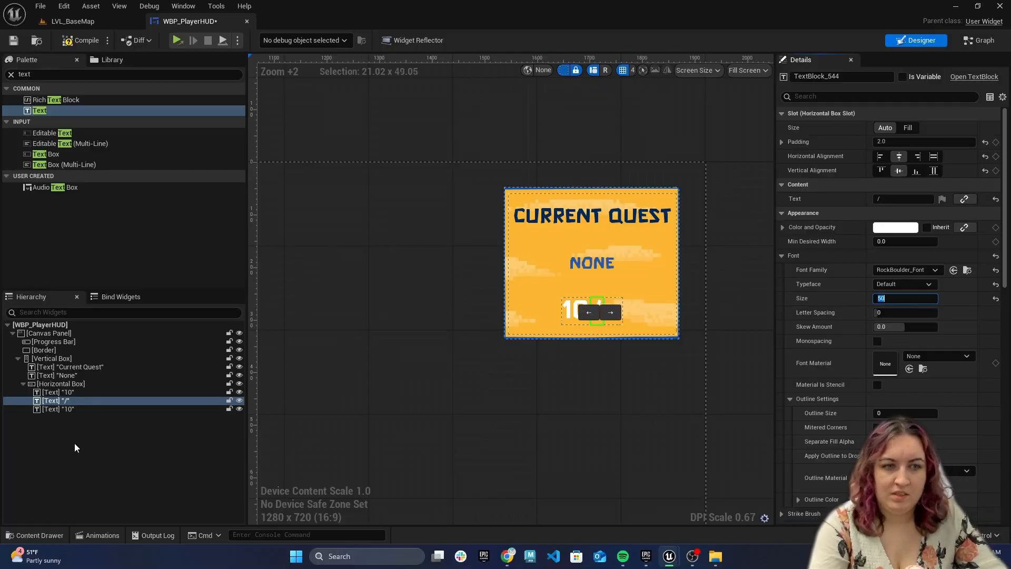
pyautogui.click(122, 409)
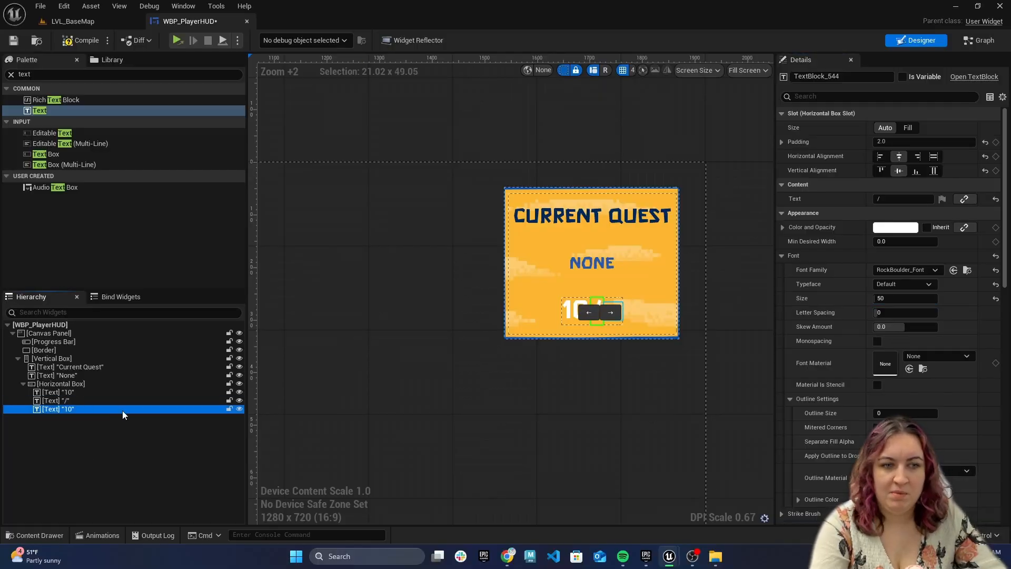
pyautogui.click(883, 297)
pyautogui.write('50')
pyautogui.press('Return')
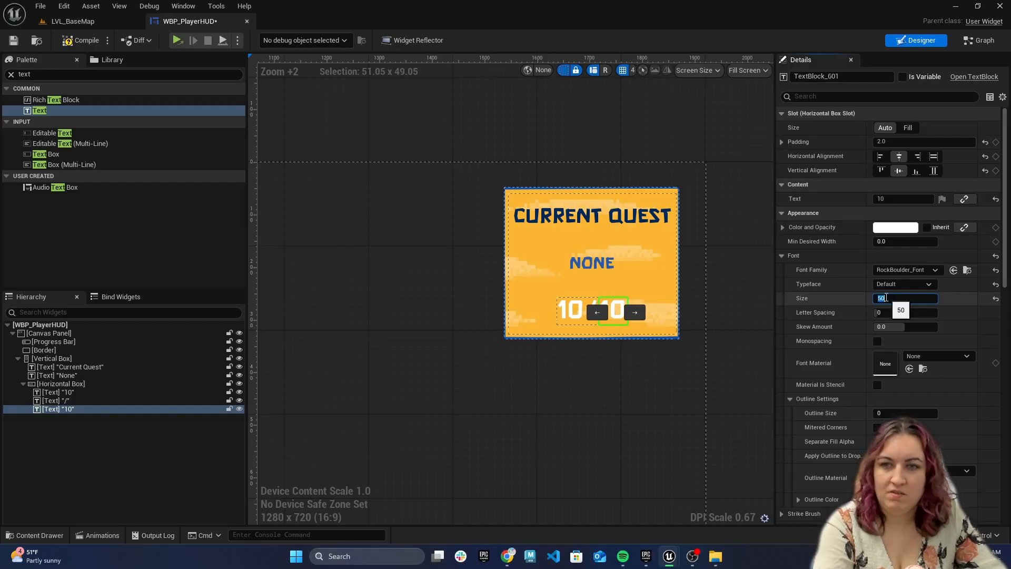
pyautogui.click(639, 461)
# Step: Set the font size of the "None" quest name text to 35
pyautogui.click(609, 263)
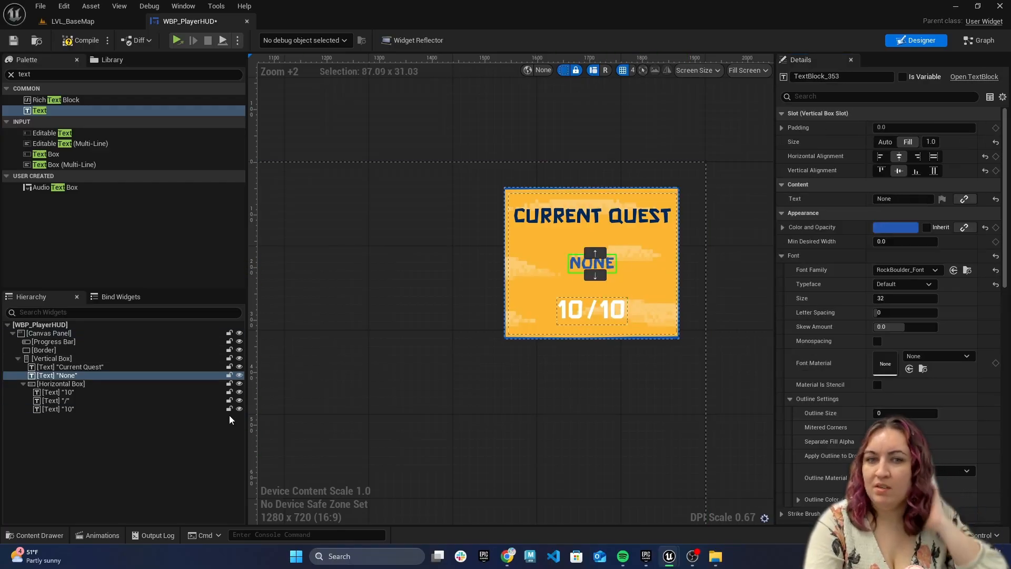
pyautogui.click(897, 299)
pyautogui.click(694, 458)
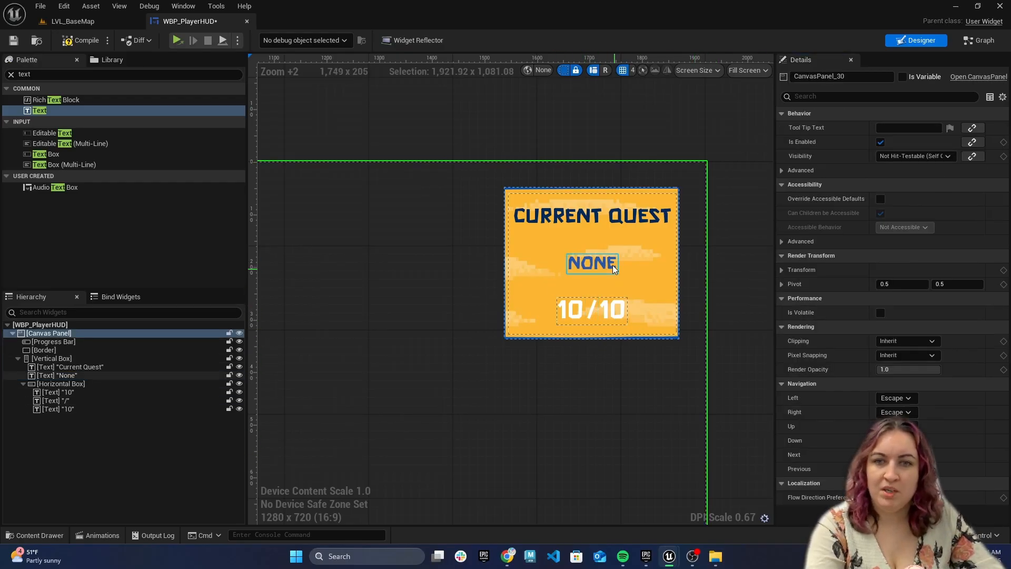
# Step: Colour the first 10 of the progress row the same blue as the "None" text
pyautogui.click(589, 264)
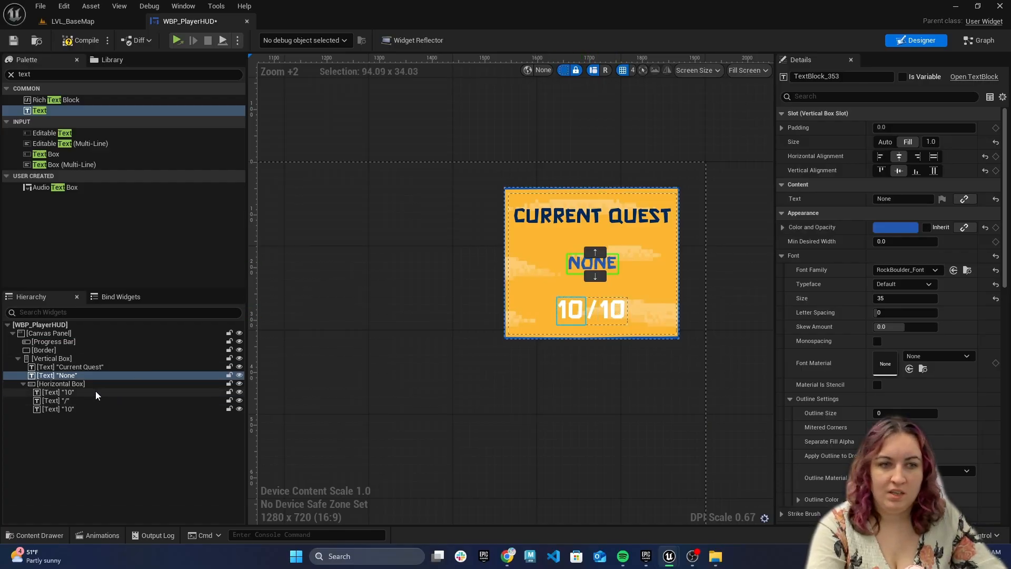
pyautogui.click(58, 391)
pyautogui.click(920, 270)
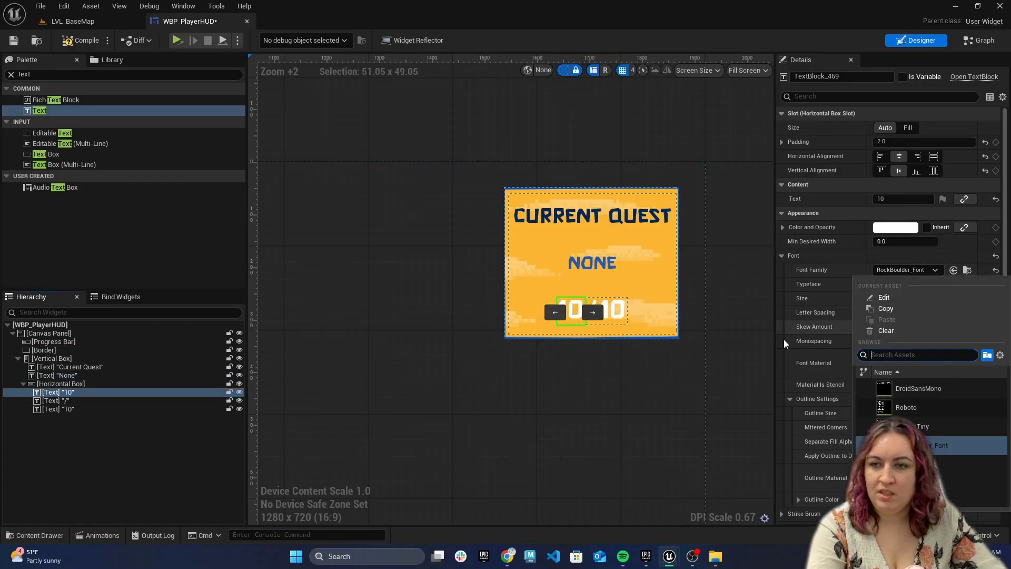
pyautogui.click(625, 450)
pyautogui.click(111, 392)
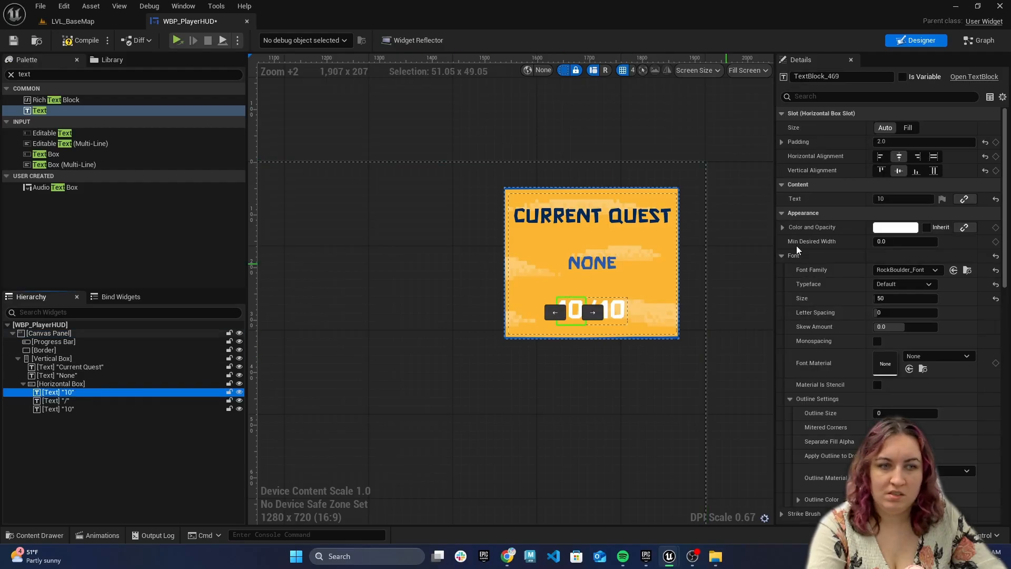
pyautogui.click(911, 228)
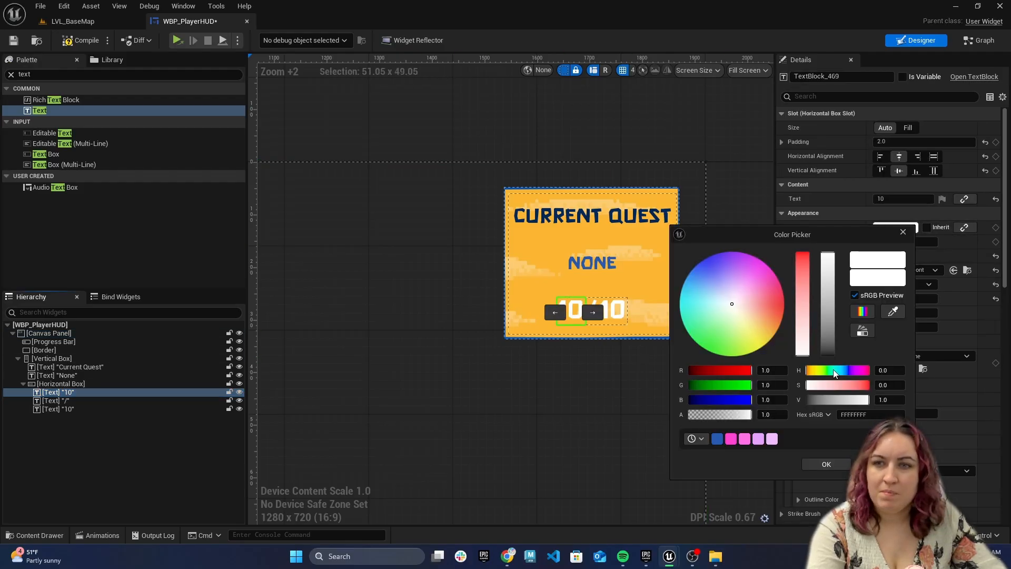
pyautogui.click(891, 313)
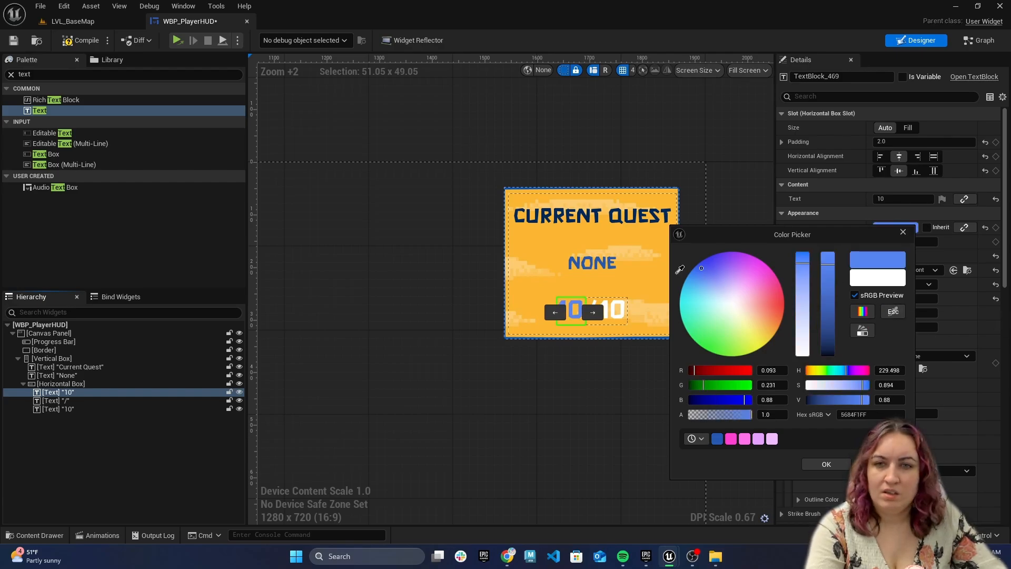
pyautogui.click(563, 184)
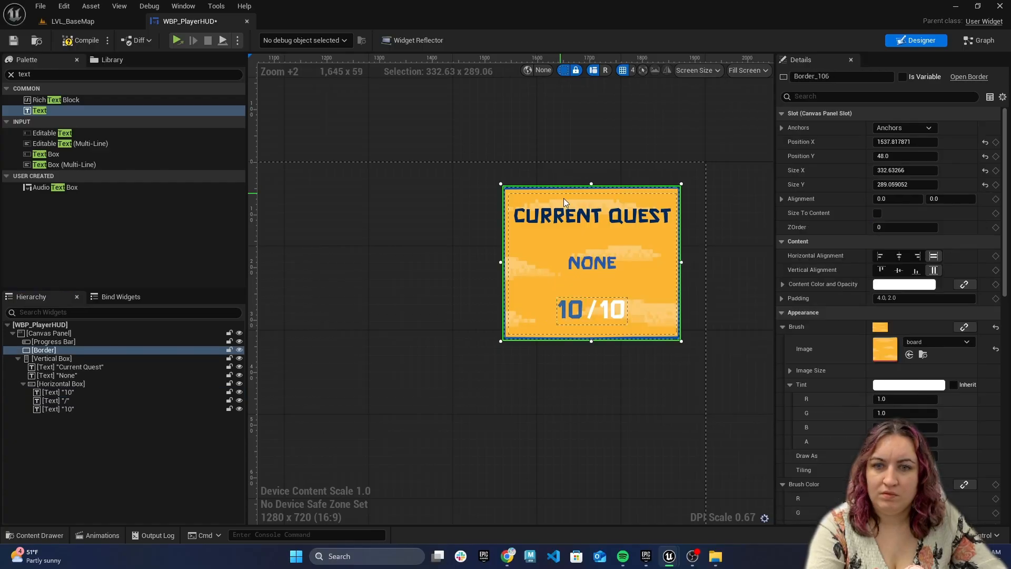
# Step: Apply the recent blue 2458B0FF to the last 10 and the slash of the progress row
pyautogui.click(607, 313)
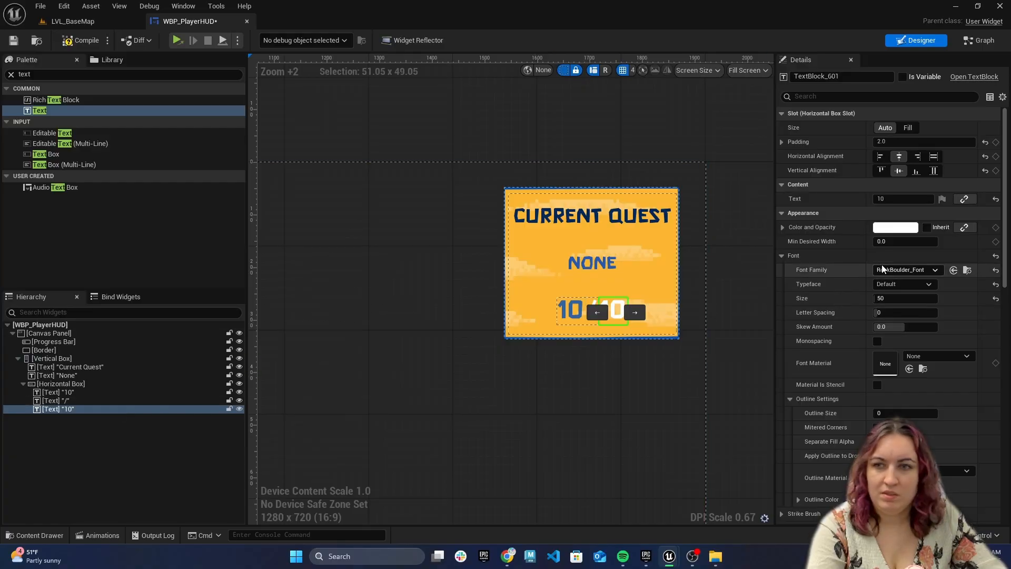
pyautogui.click(896, 227)
pyautogui.click(697, 445)
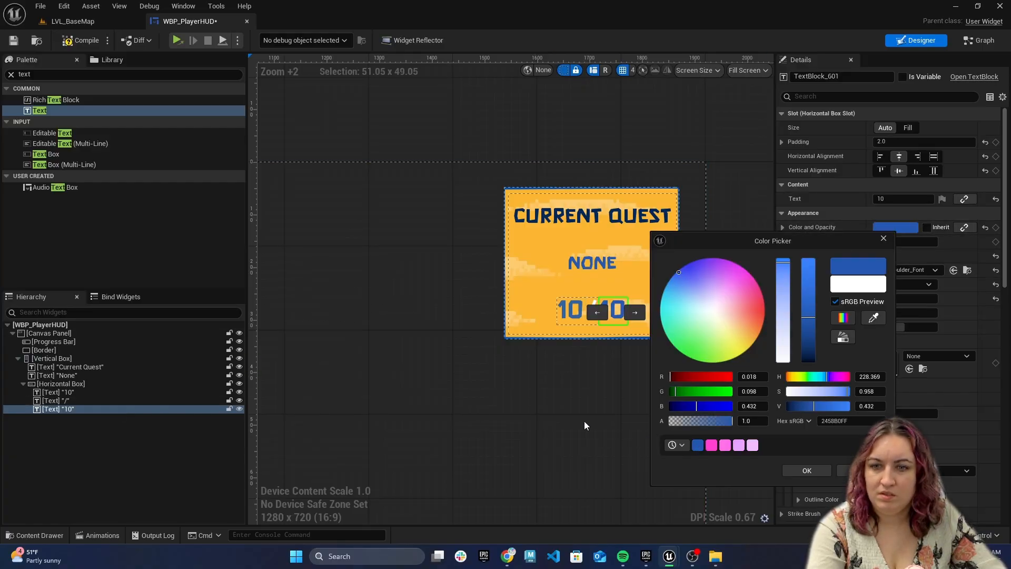
pyautogui.click(63, 402)
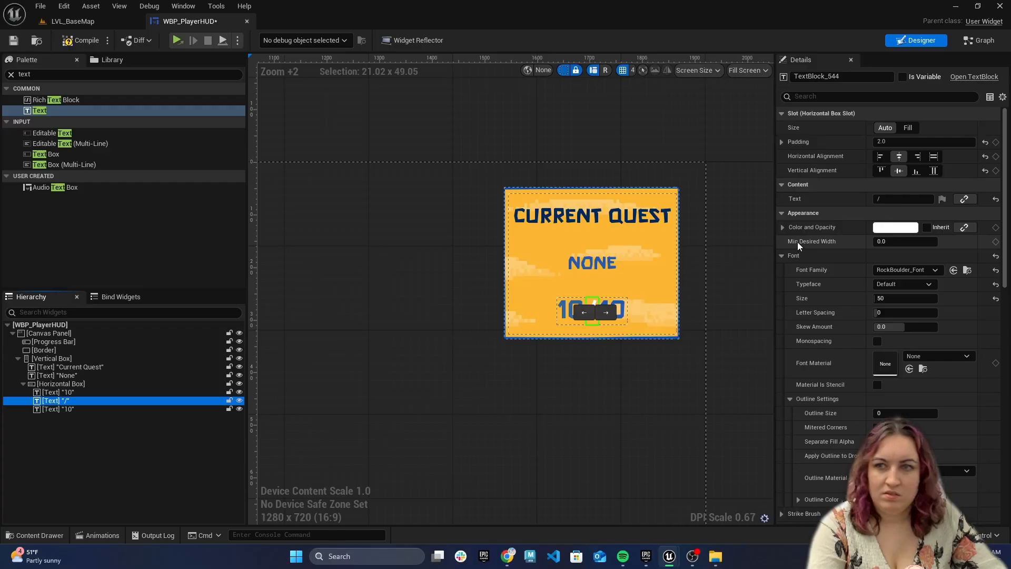
pyautogui.click(895, 227)
pyautogui.click(693, 441)
pyautogui.click(637, 410)
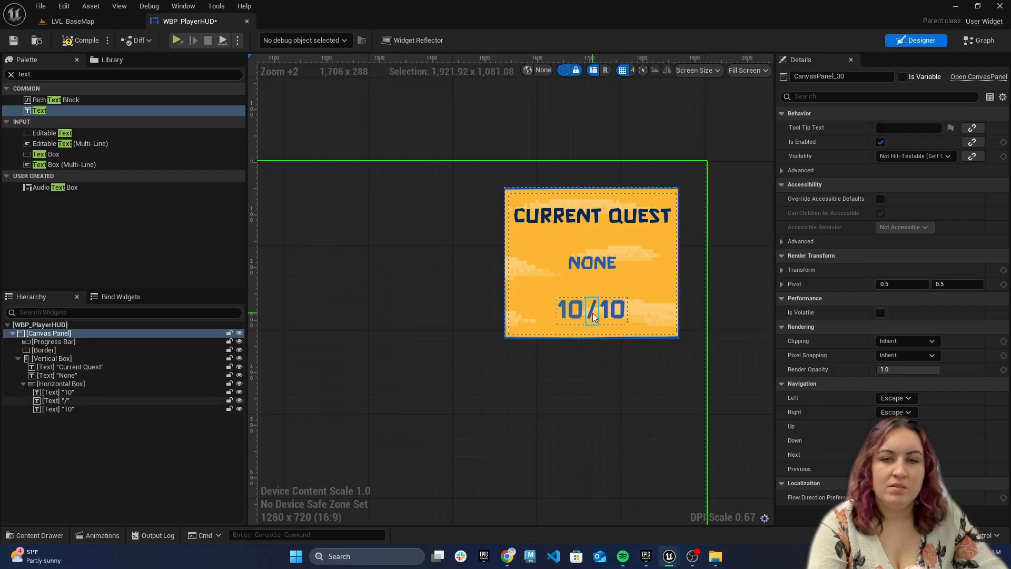
# Step: Enlarge the heart health progress bar from its lower-right corner to about 300 by 62
pyautogui.scroll(-2, 413, 390)
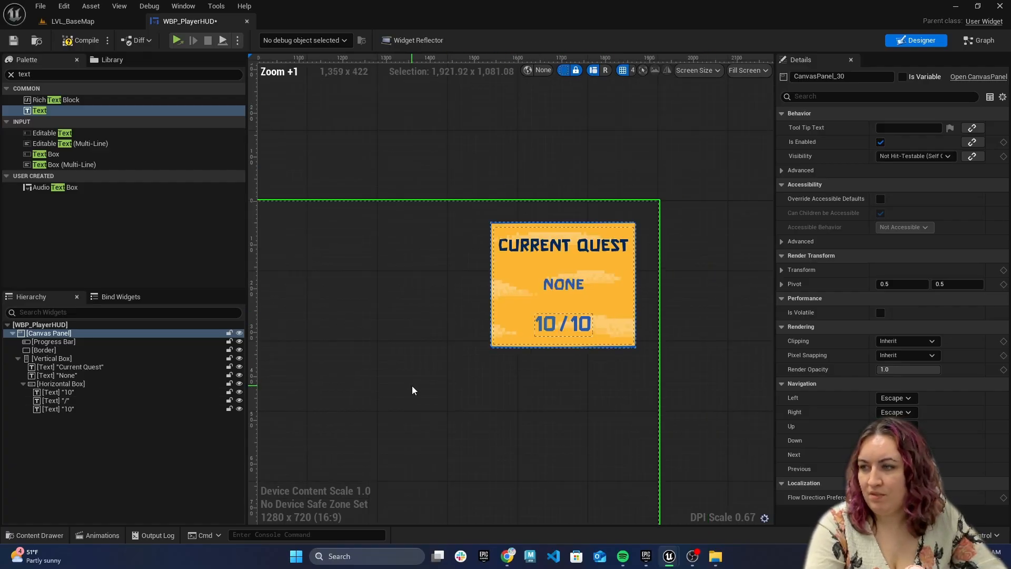
pyautogui.moveTo(583, 366); pyautogui.dragTo(885, 336, button='right')
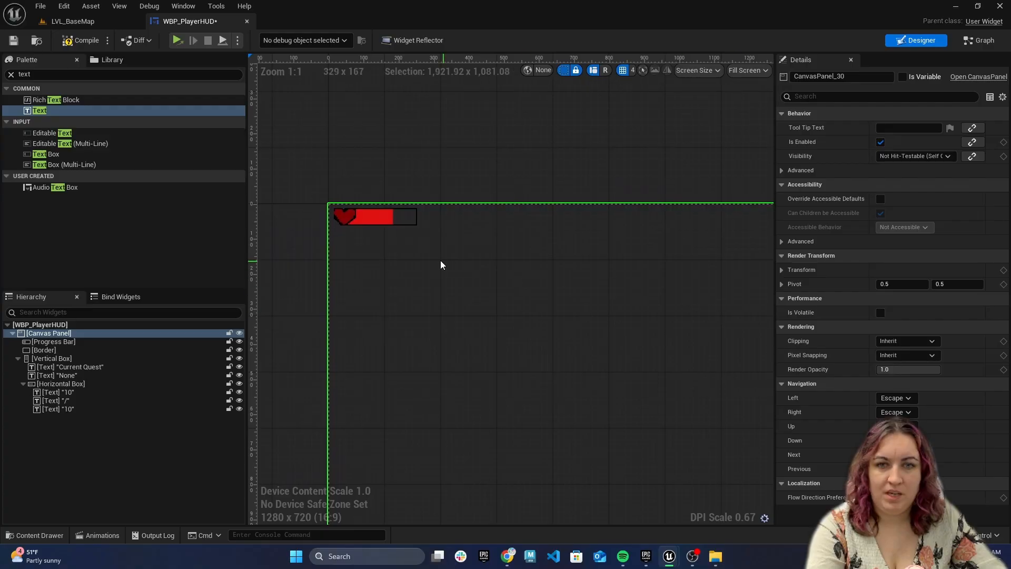
pyautogui.click(417, 227)
pyautogui.click(420, 230)
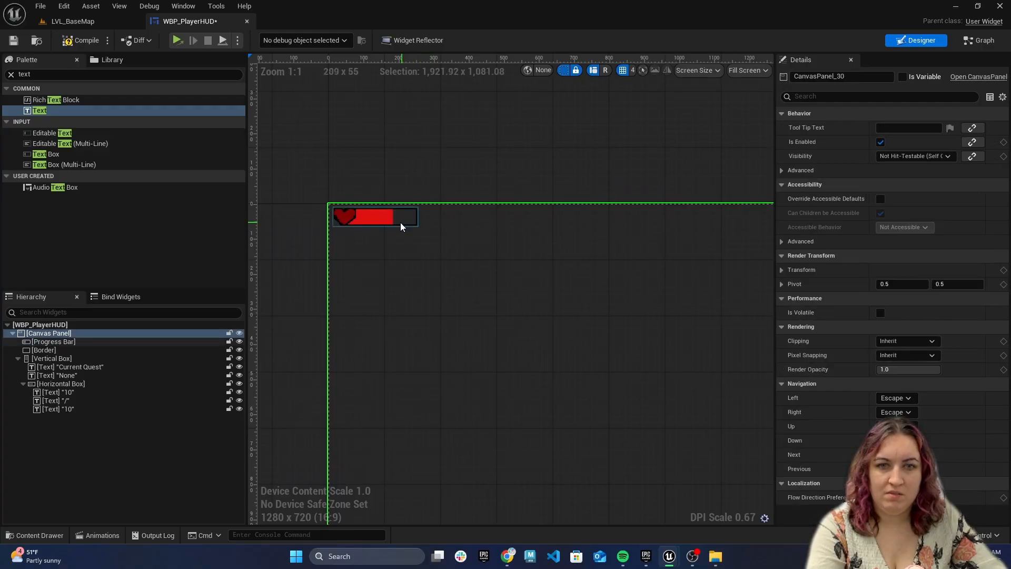
pyautogui.click(400, 222)
pyautogui.moveTo(420, 228); pyautogui.dragTo(441, 233)
pyautogui.click(469, 248)
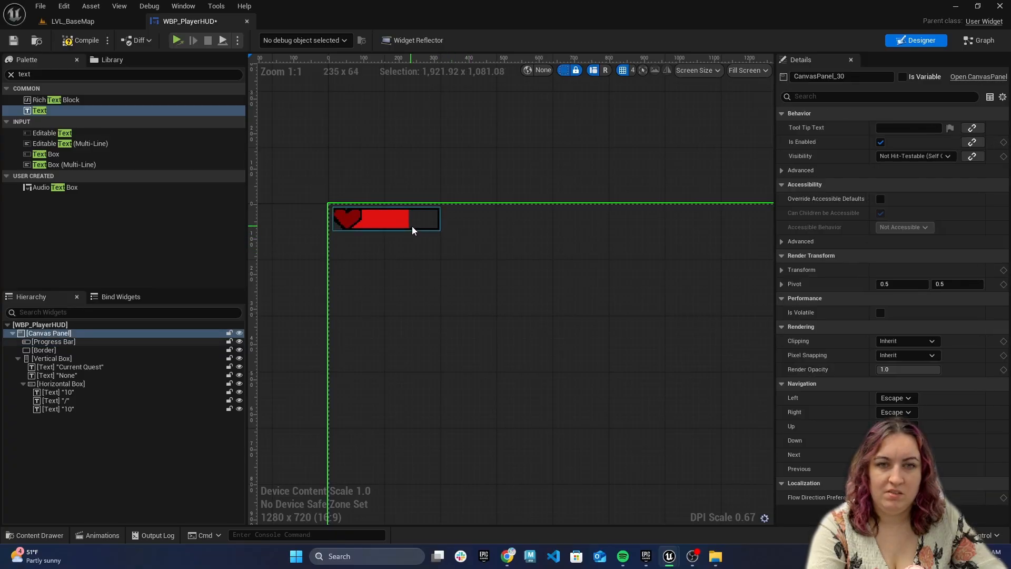
pyautogui.click(407, 226)
# Step: Anchor the quest board's vertical box to the top-right corner of the canvas
pyautogui.moveTo(529, 291); pyautogui.dragTo(303, 297, button='right')
pyautogui.click(716, 263)
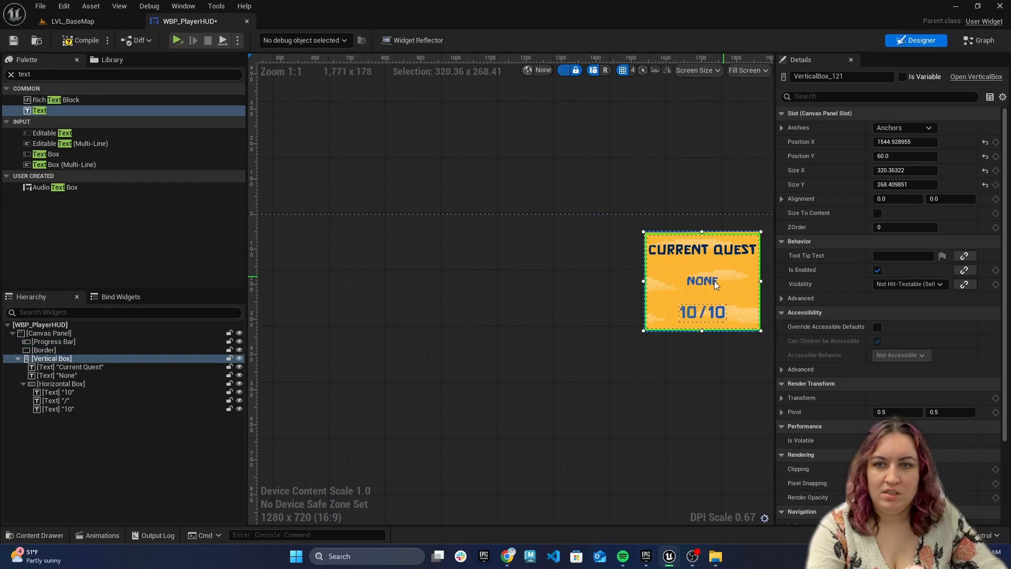
pyautogui.moveTo(497, 334)
pyautogui.mouseDown(button='right')
pyautogui.moveTo(445, 343)
pyautogui.moveTo(811, 348)
pyautogui.moveTo(382, 348)
pyautogui.mouseUp(button='right')
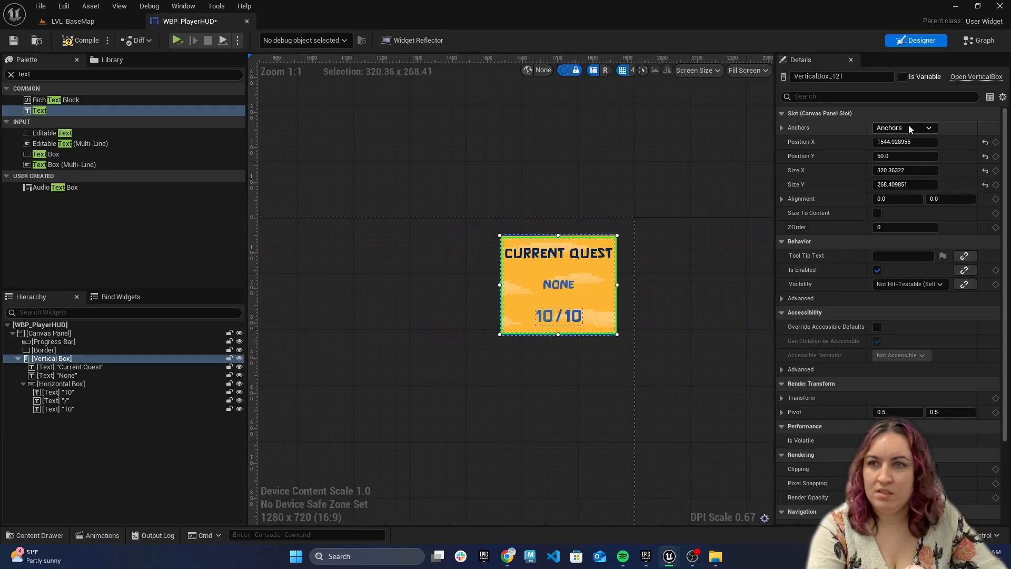
pyautogui.click(905, 128)
pyautogui.click(945, 150)
pyautogui.click(601, 255)
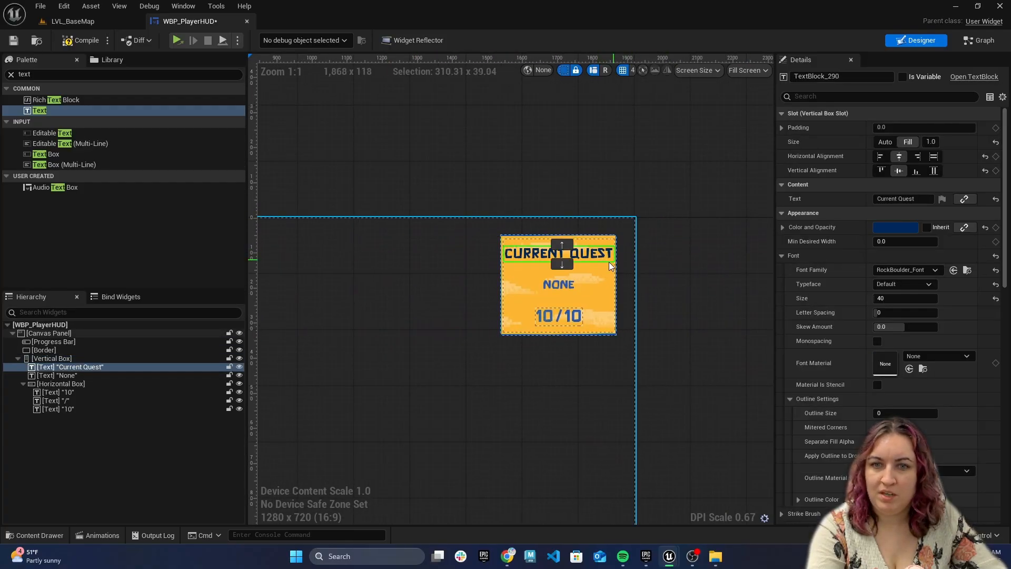
pyautogui.click(66, 360)
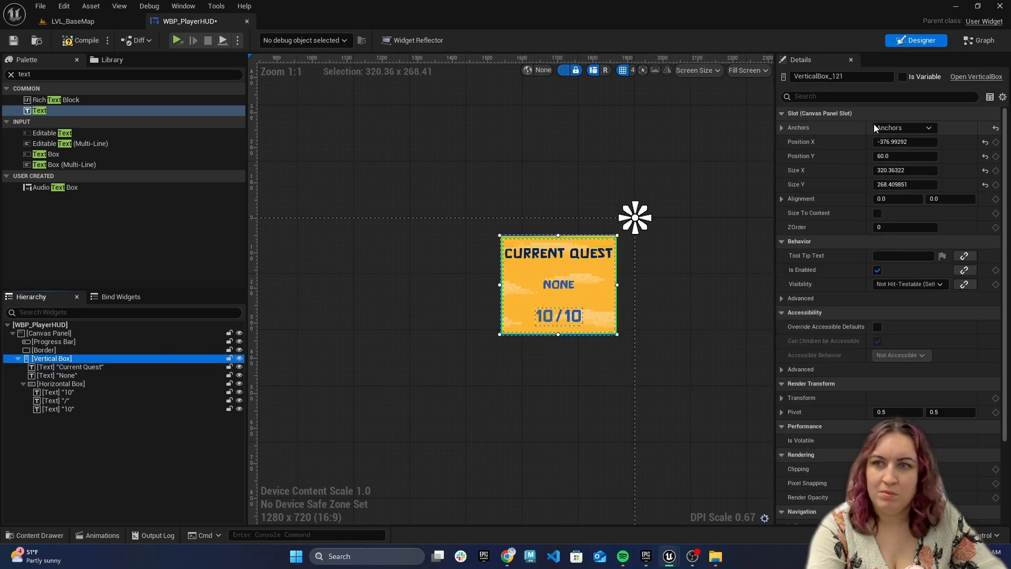
pyautogui.click(904, 128)
pyautogui.click(957, 158)
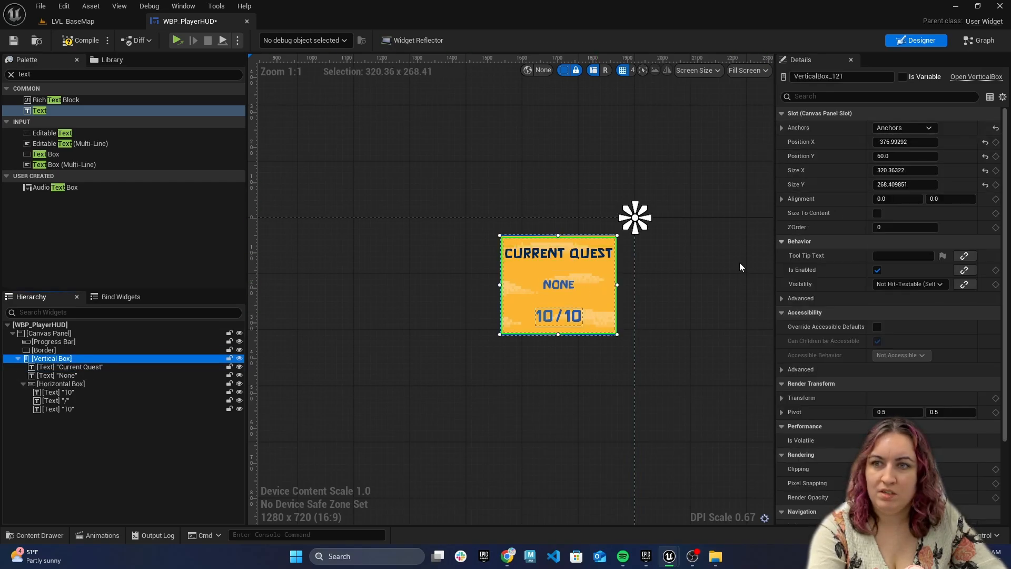
pyautogui.click(73, 384)
pyautogui.click(73, 401)
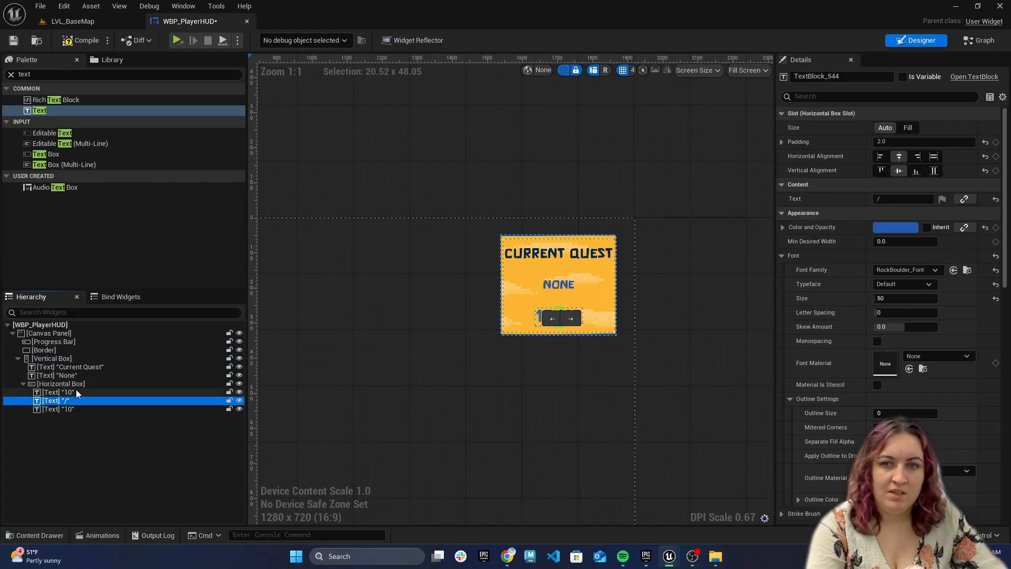
pyautogui.click(74, 385)
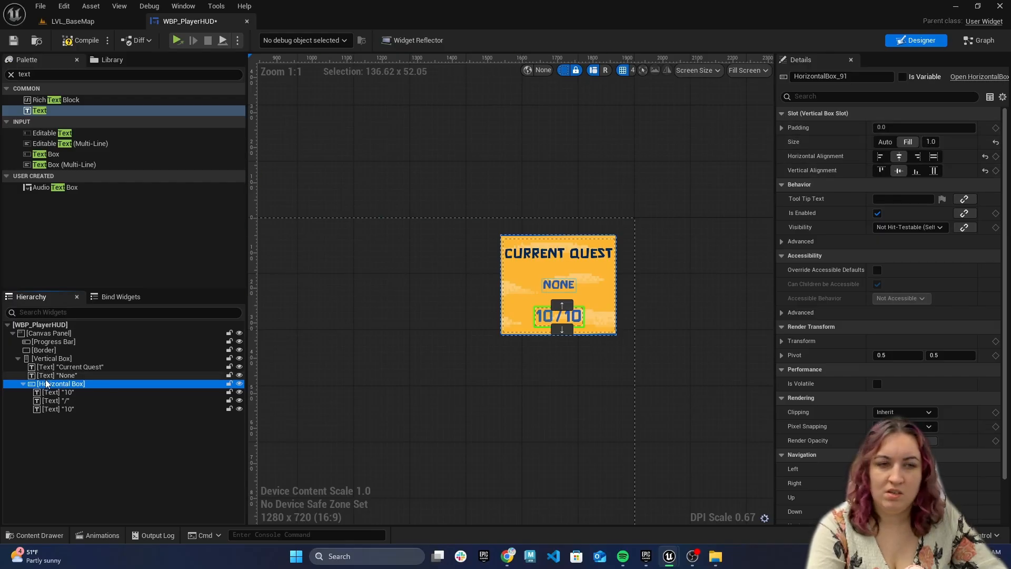
pyautogui.click(75, 375)
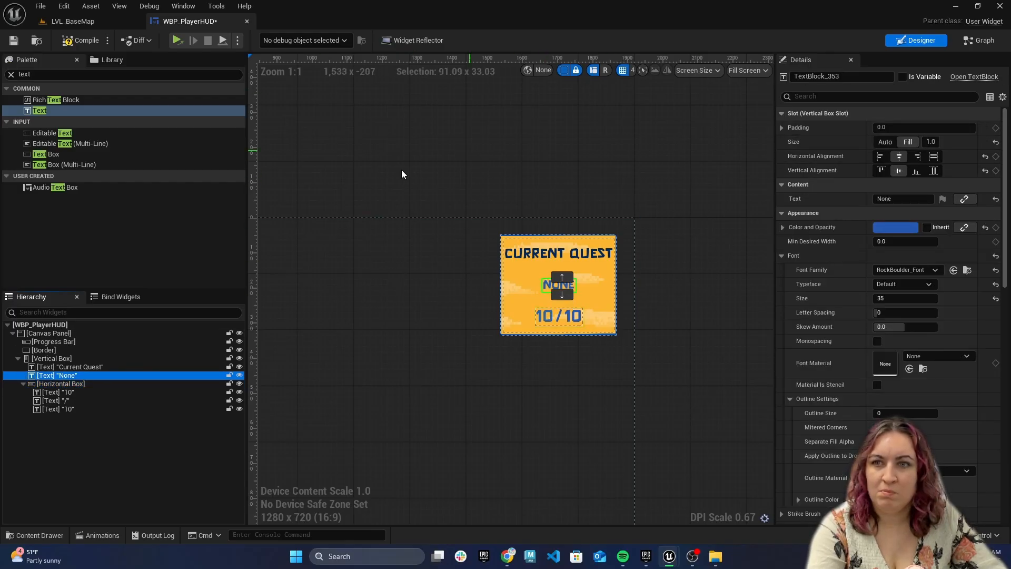
pyautogui.click(56, 366)
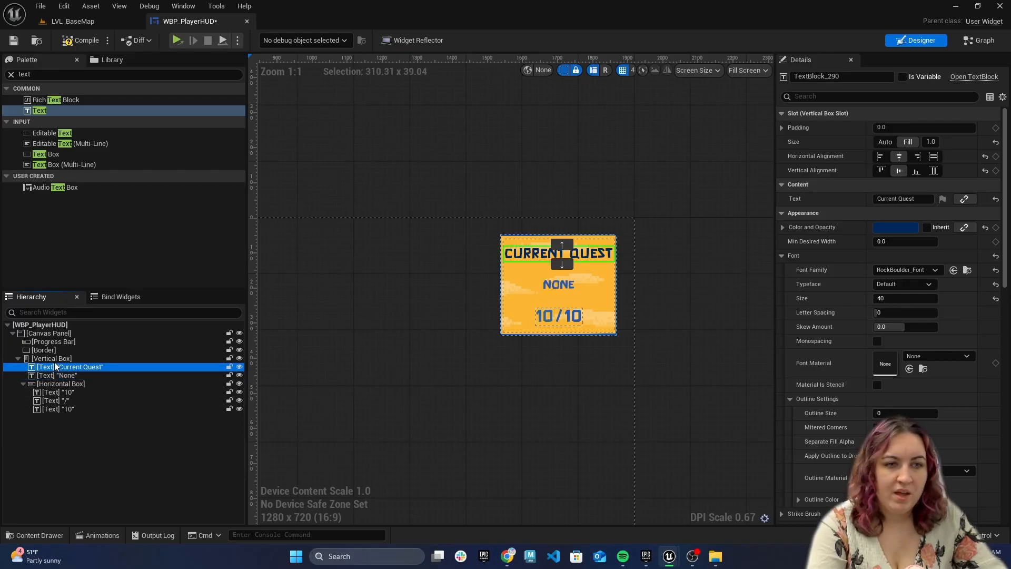
# Step: Rename the heart health progress bar as HealthBar
pyautogui.click(62, 341)
pyautogui.moveTo(340, 343); pyautogui.dragTo(699, 339, button='right')
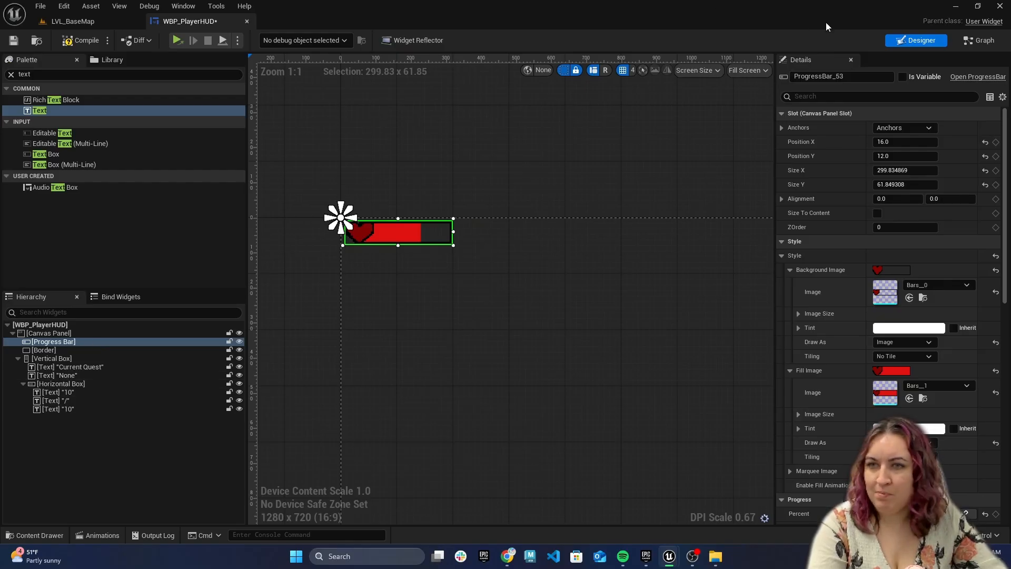
pyautogui.click(847, 82)
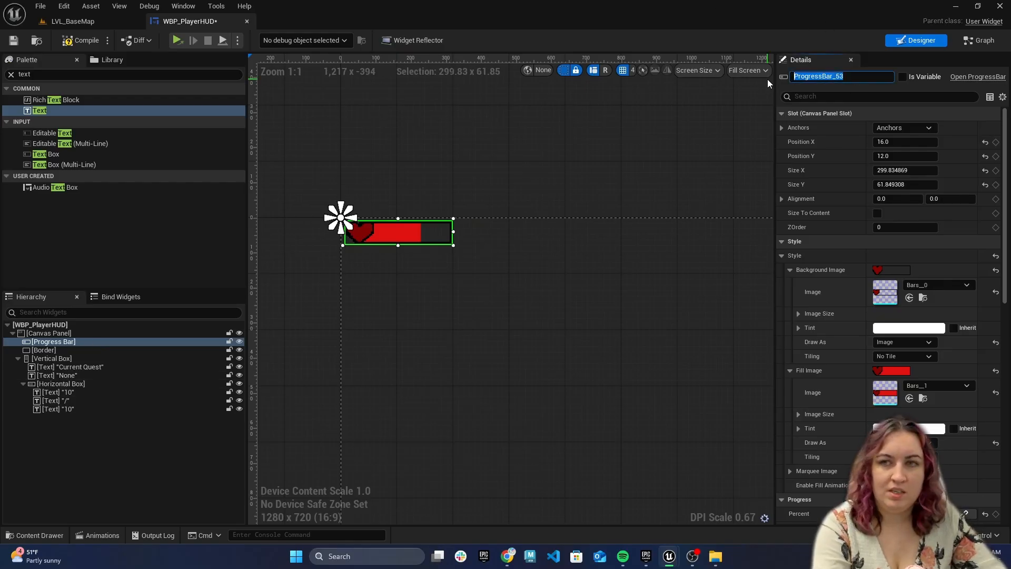
pyautogui.write('HealthBar')
pyautogui.press('Return')
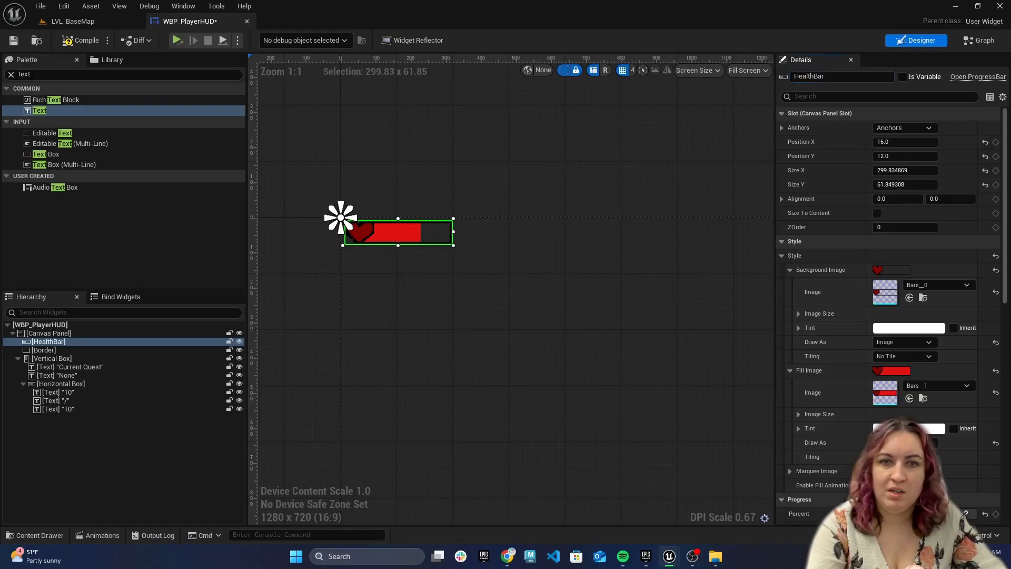
# Step: Rename the quest board's border as QuestBackground
pyautogui.click(44, 350)
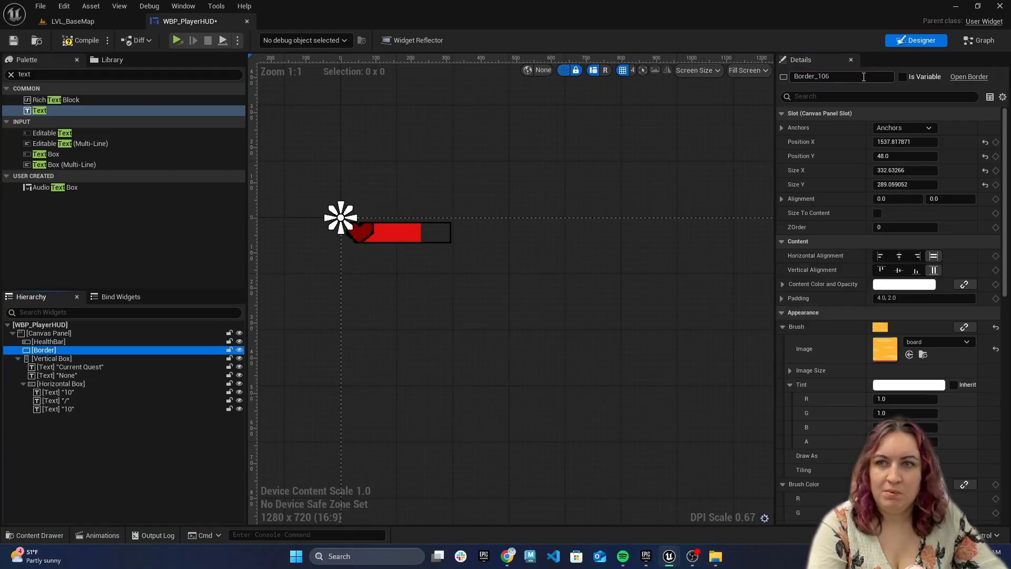
pyautogui.click(816, 76)
pyautogui.write('Quest')
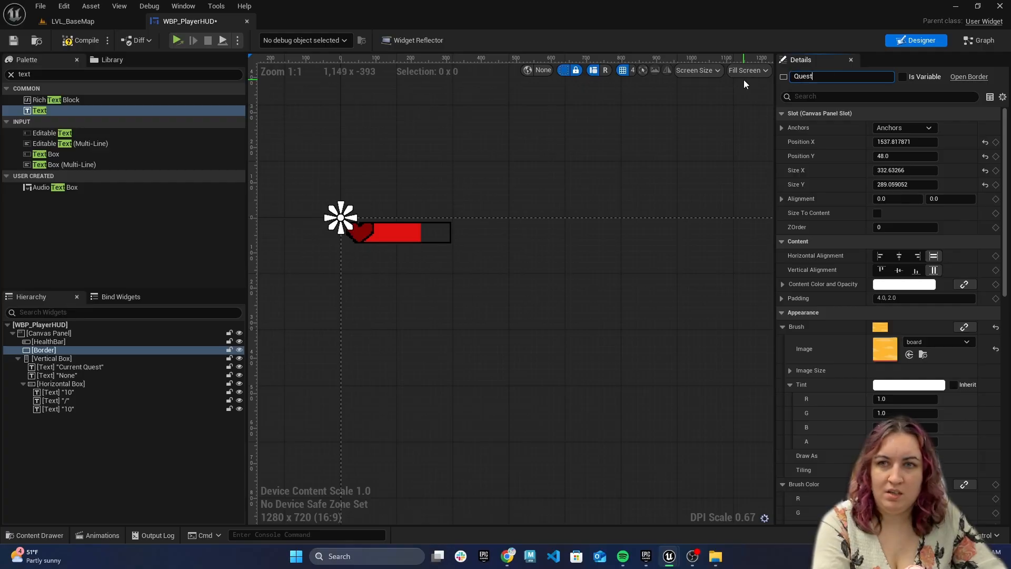
pyautogui.write('Background')
pyautogui.press('Return')
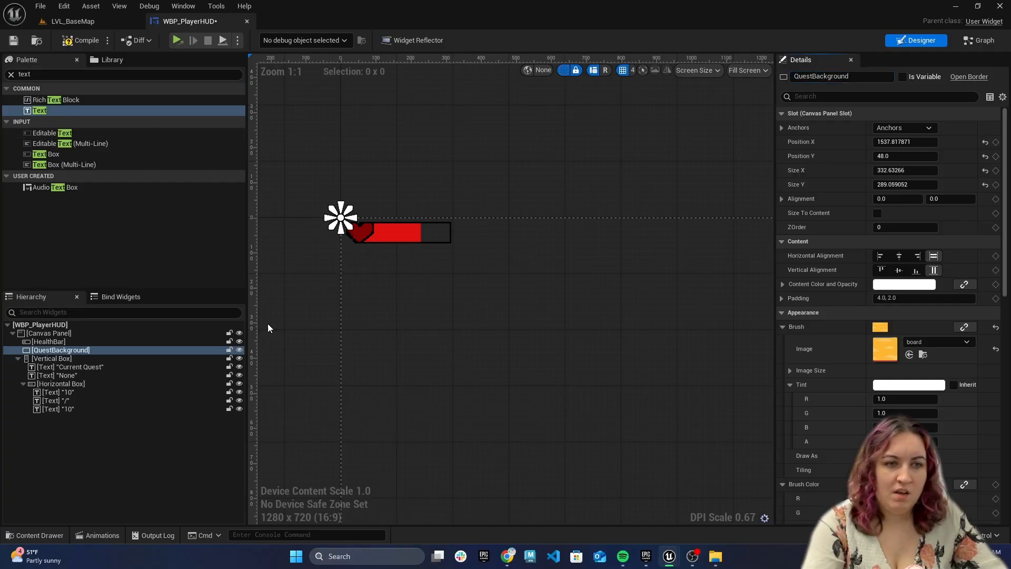
# Step: Anchor the QuestBackground border to the top-right corner of the canvas
pyautogui.click(38, 351)
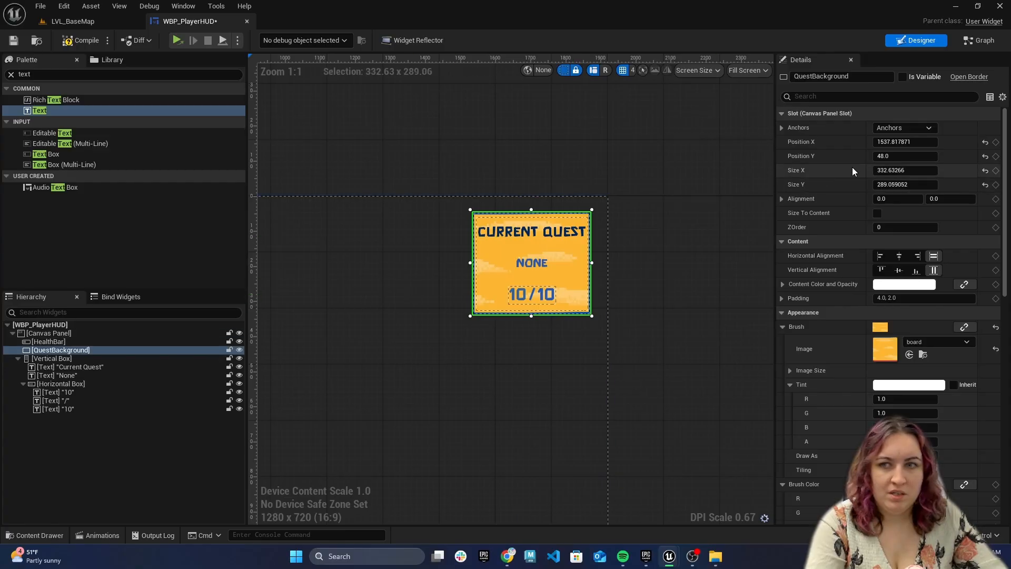
pyautogui.click(905, 128)
pyautogui.click(943, 162)
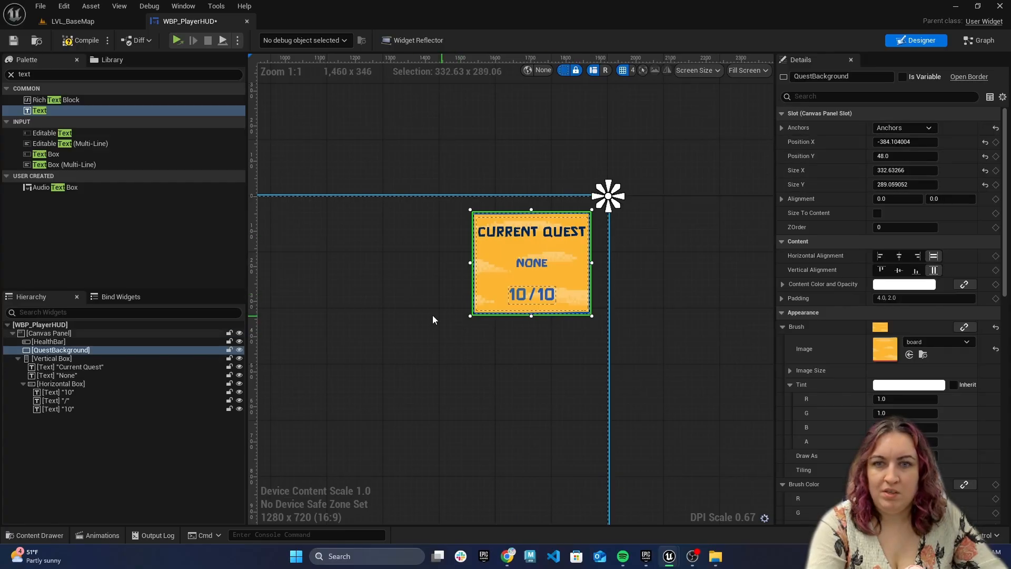
# Step: Rename the vertical box holding the quest board's texts as QuestBoxText
pyautogui.click(54, 360)
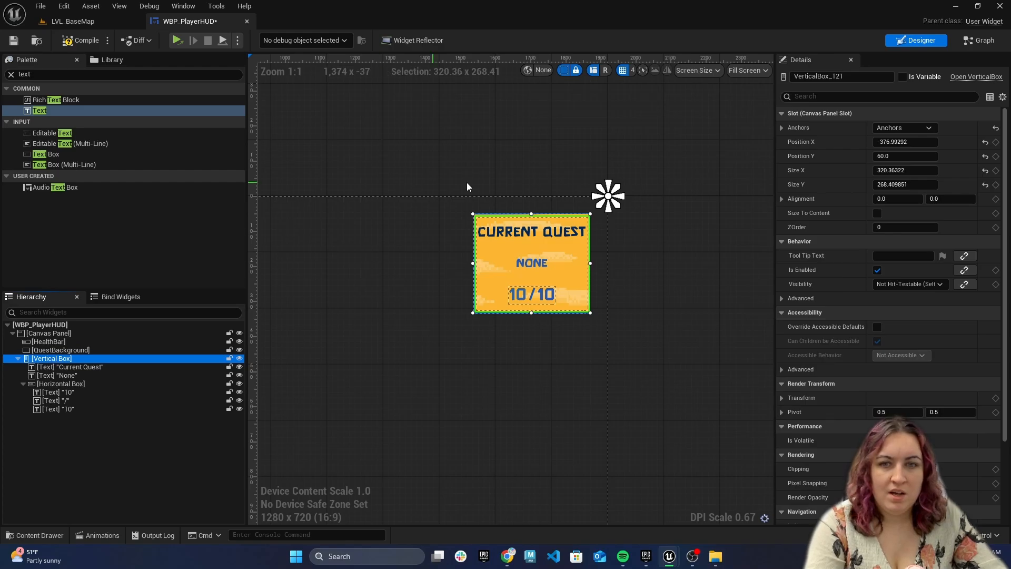
pyautogui.click(856, 75)
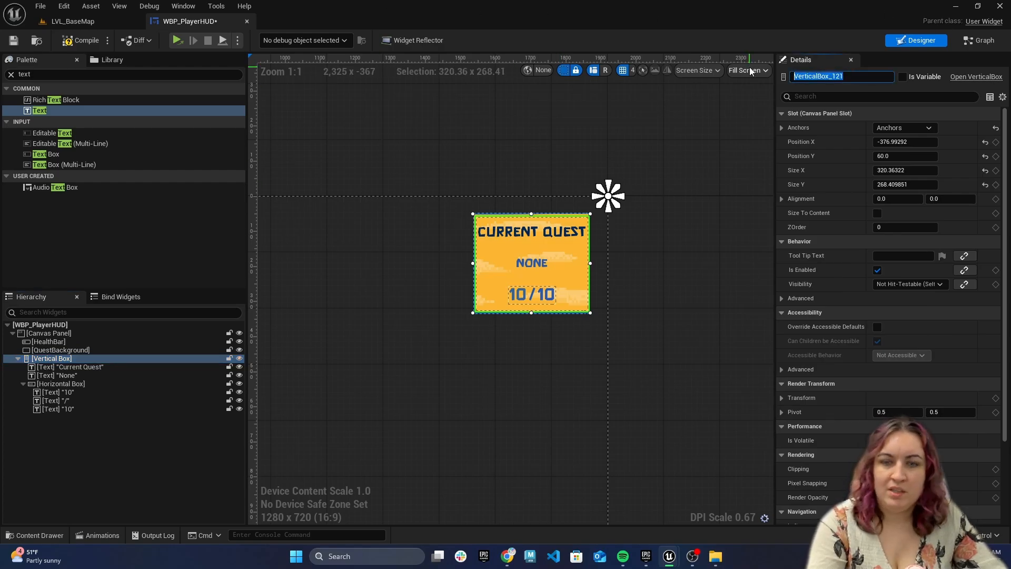
pyautogui.press('BackSpace')
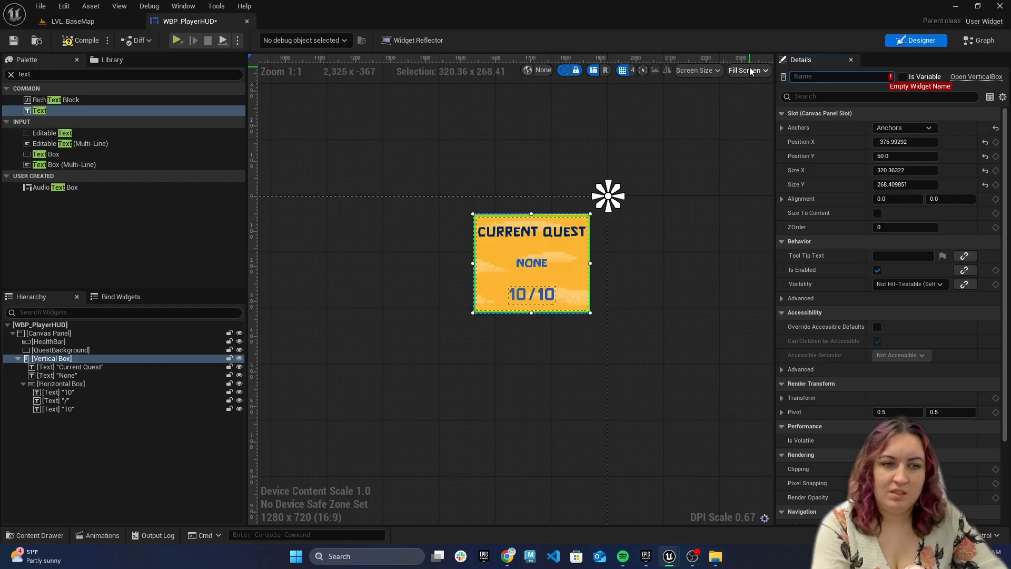
pyautogui.write('Q')
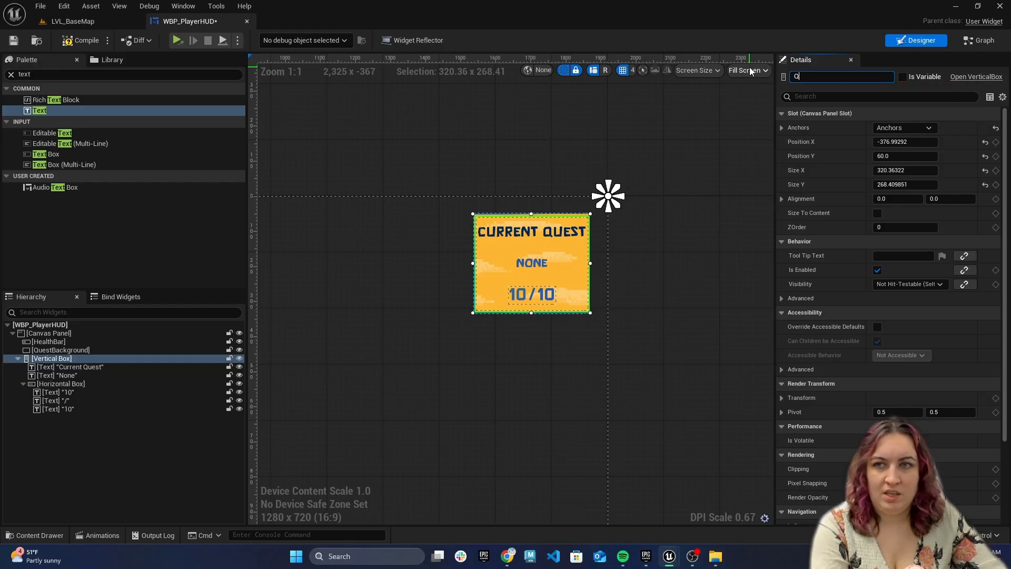
pyautogui.write('uestBoxText')
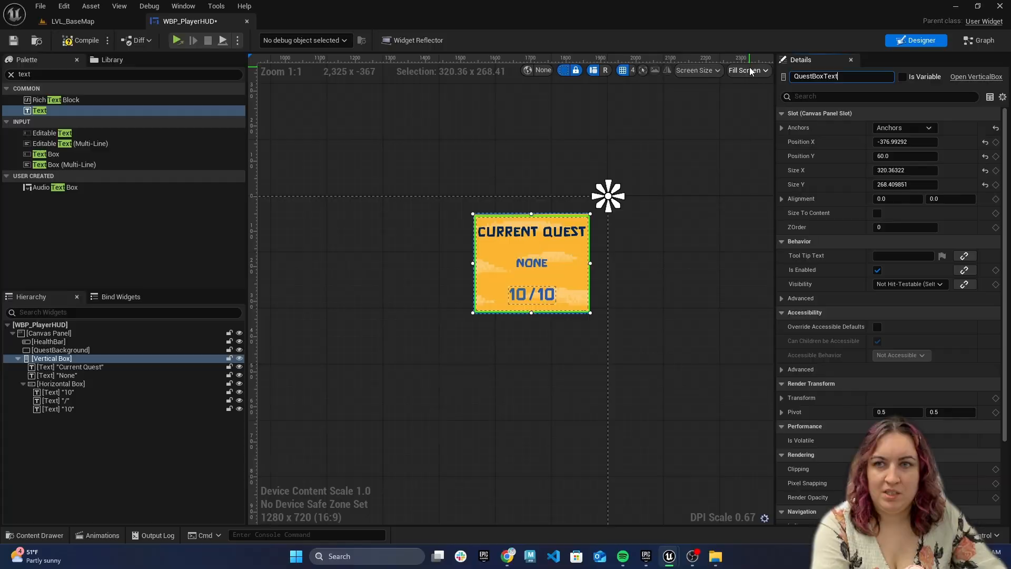
pyautogui.press('Return')
# Step: Rename the "Current Quest" text block as QuestBoxTitle
pyautogui.click(88, 369)
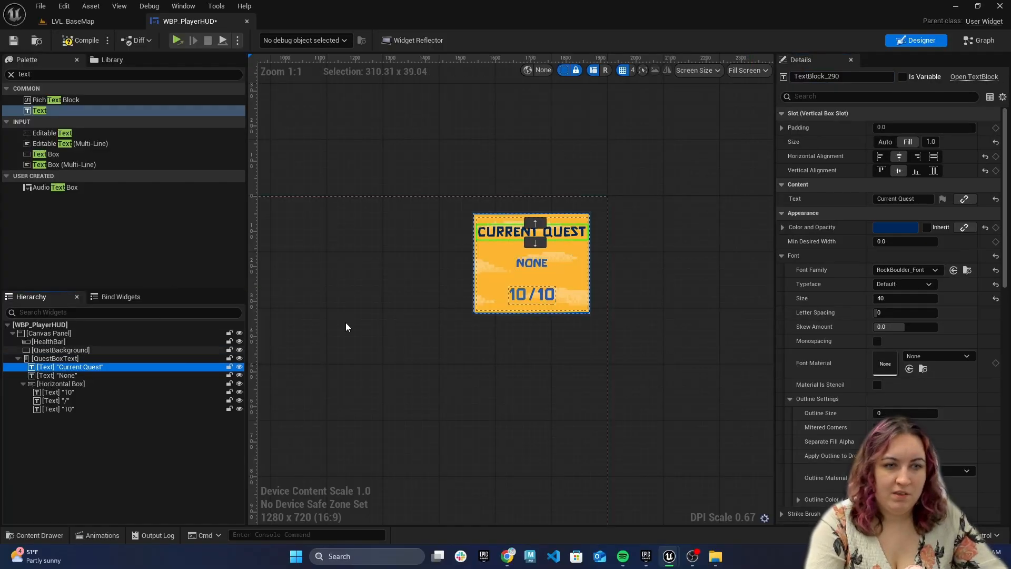
pyautogui.click(848, 73)
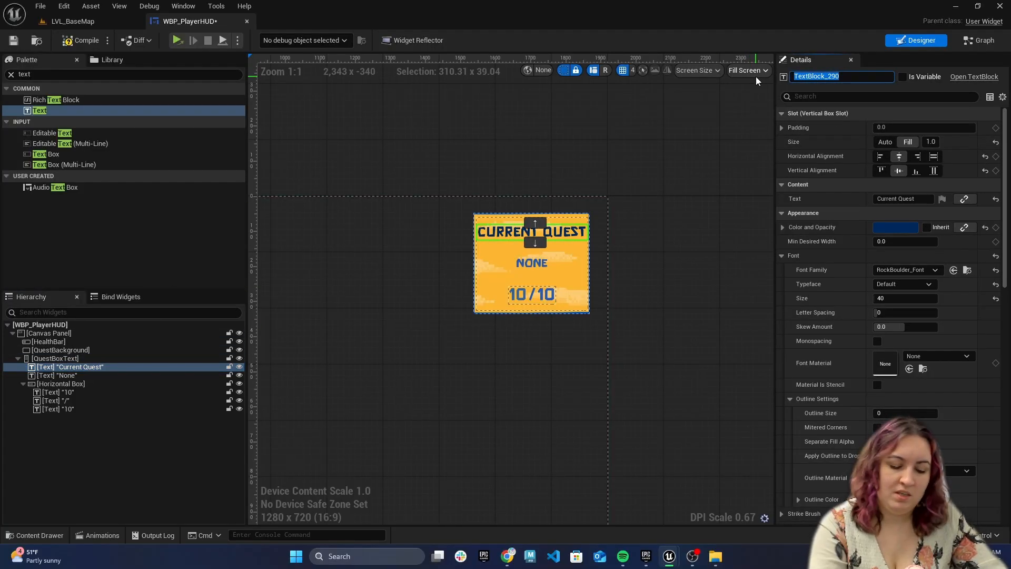
pyautogui.write('QuestboxT')
pyautogui.press('BackSpace')
pyautogui.press('BackSpace')
pyautogui.press('BackSpace')
pyautogui.press('BackSpace')
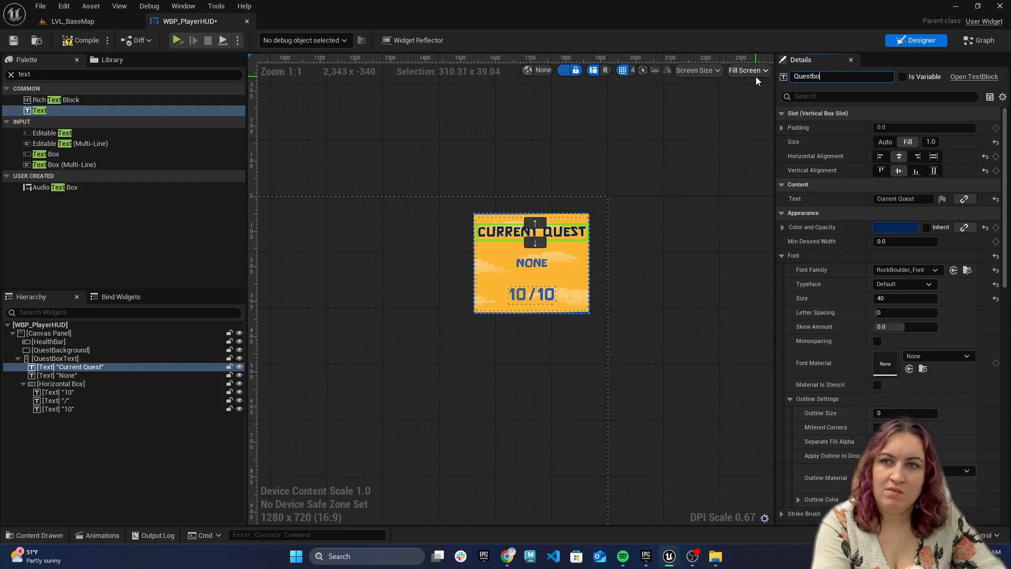
pyautogui.write('BoxTitle')
pyautogui.press('Return')
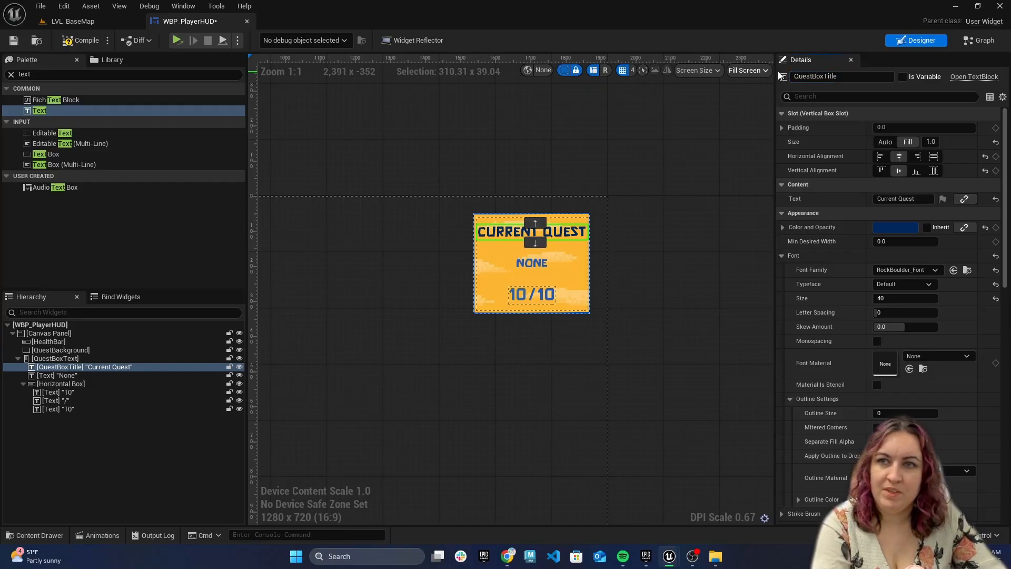
# Step: Rename the "None" text block as QuestText
pyautogui.click(49, 376)
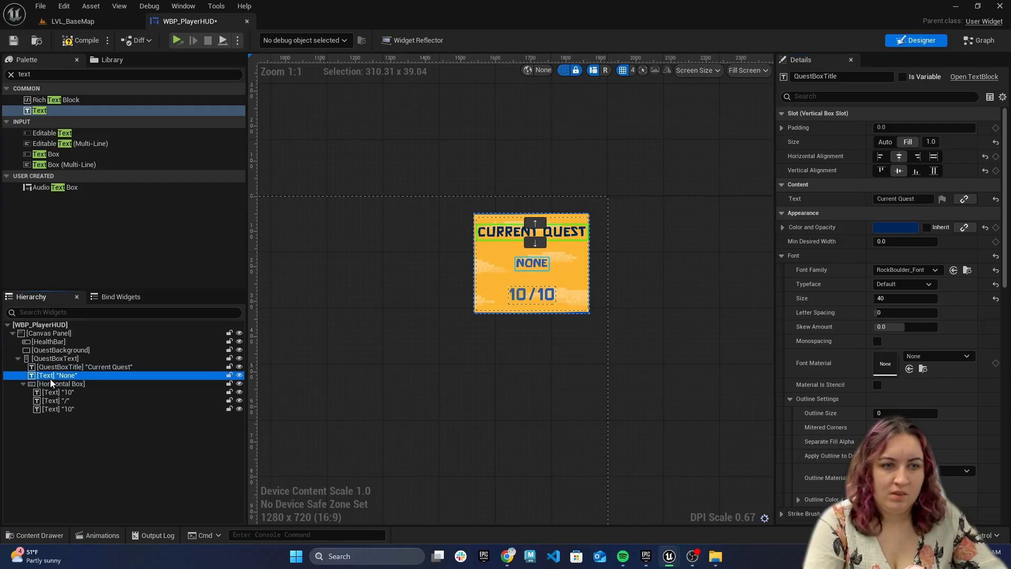
pyautogui.click(861, 77)
pyautogui.write('QuestTe')
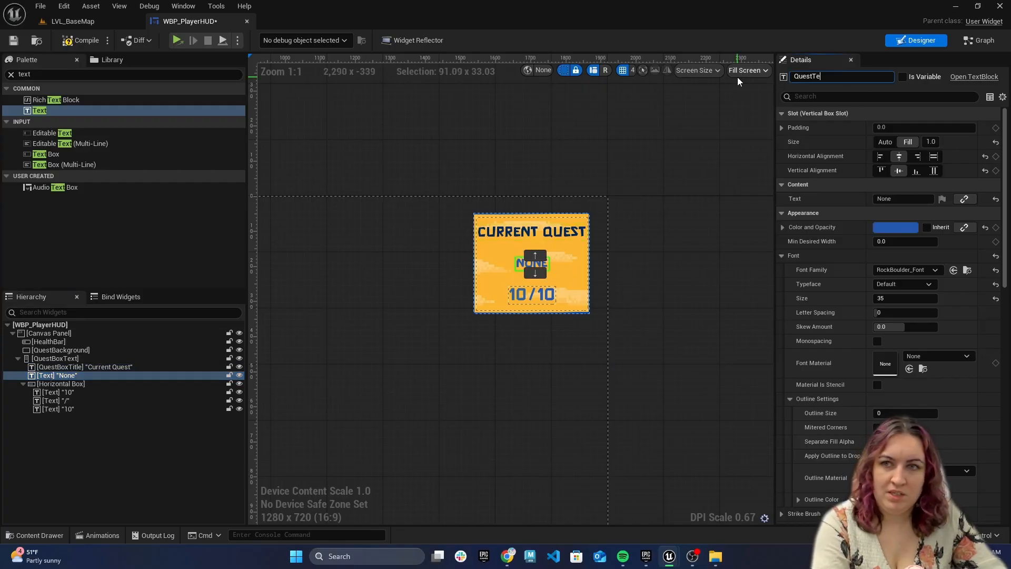
pyautogui.write('xt')
pyautogui.press('Return')
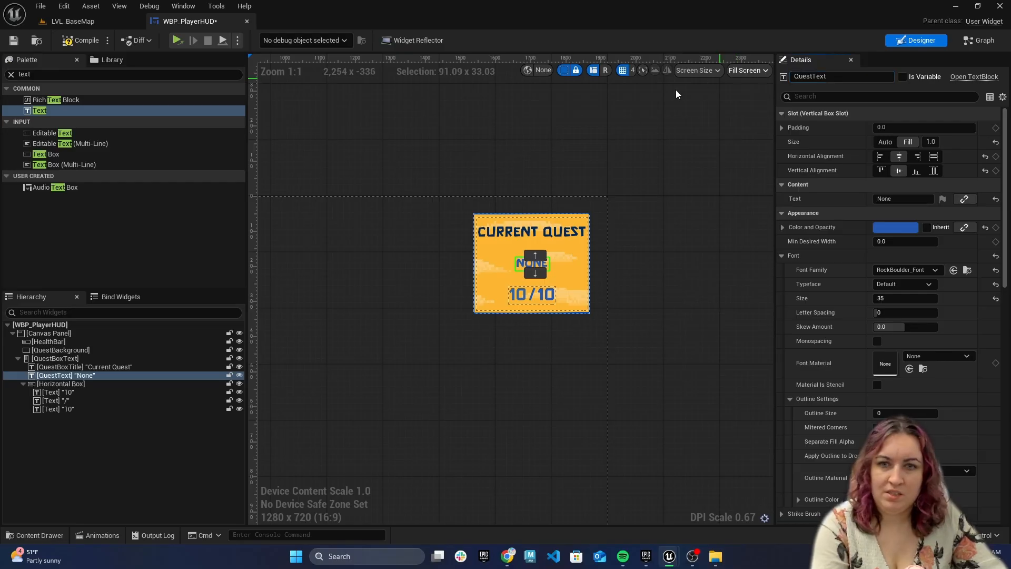
# Step: Rename the horizontal box of the 10/10 progress row as ProgressBox
pyautogui.click(85, 385)
pyautogui.click(860, 77)
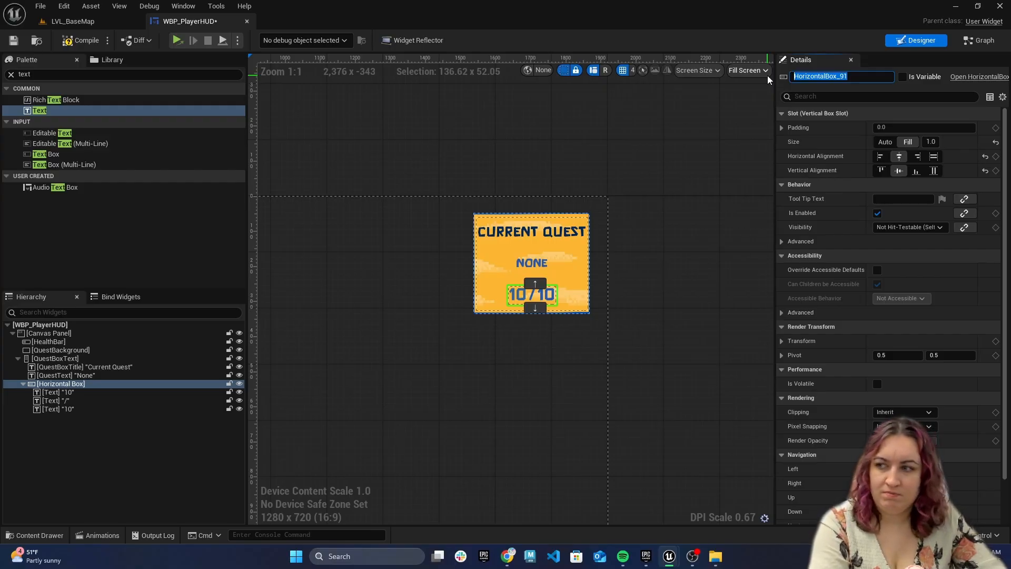
pyautogui.write('ProgressBox')
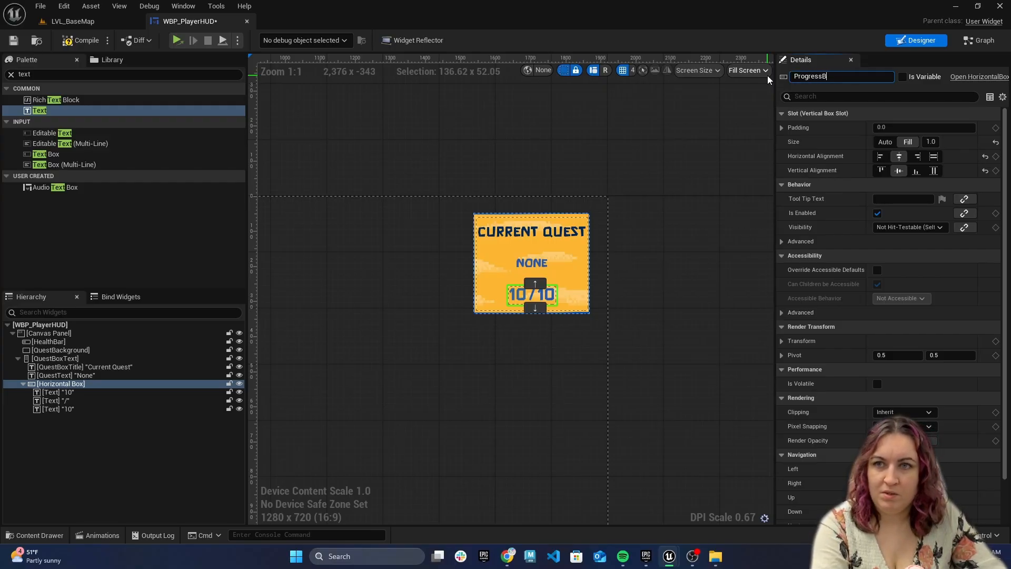
pyautogui.press('Return')
# Step: Rename the first 10 text of the progress row as NumProgress
pyautogui.click(58, 392)
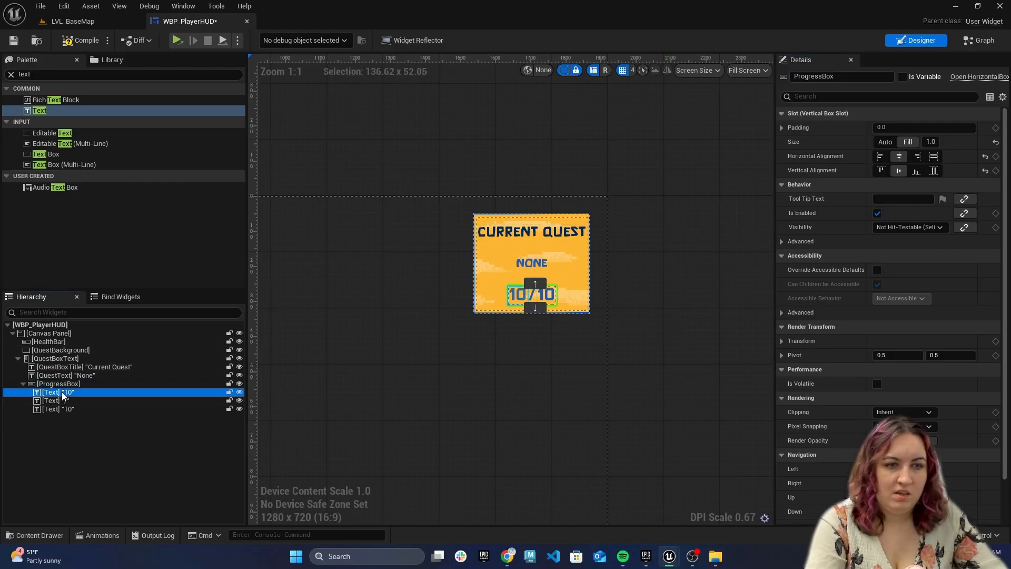
pyautogui.click(832, 76)
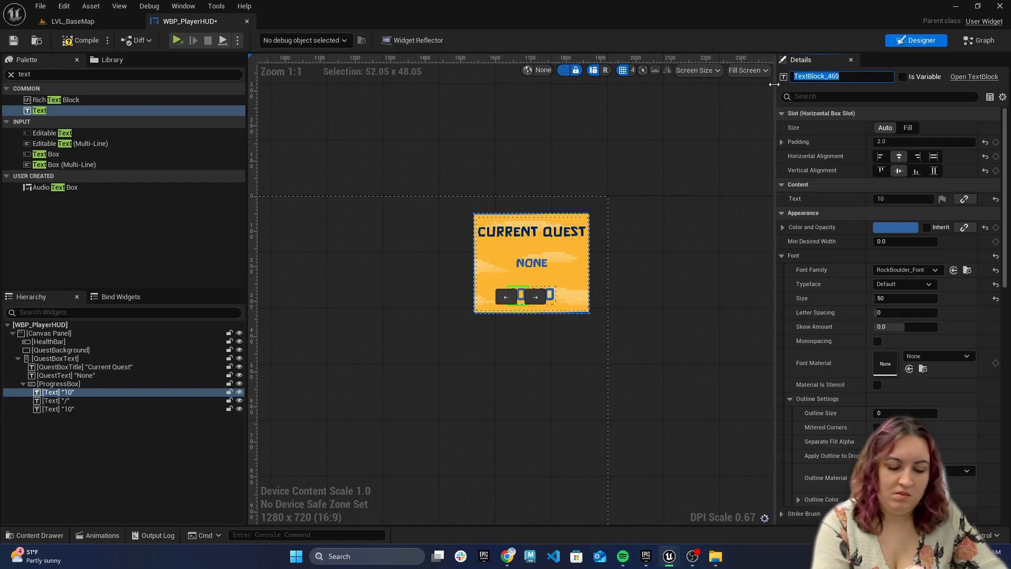
pyautogui.write('CurrentP')
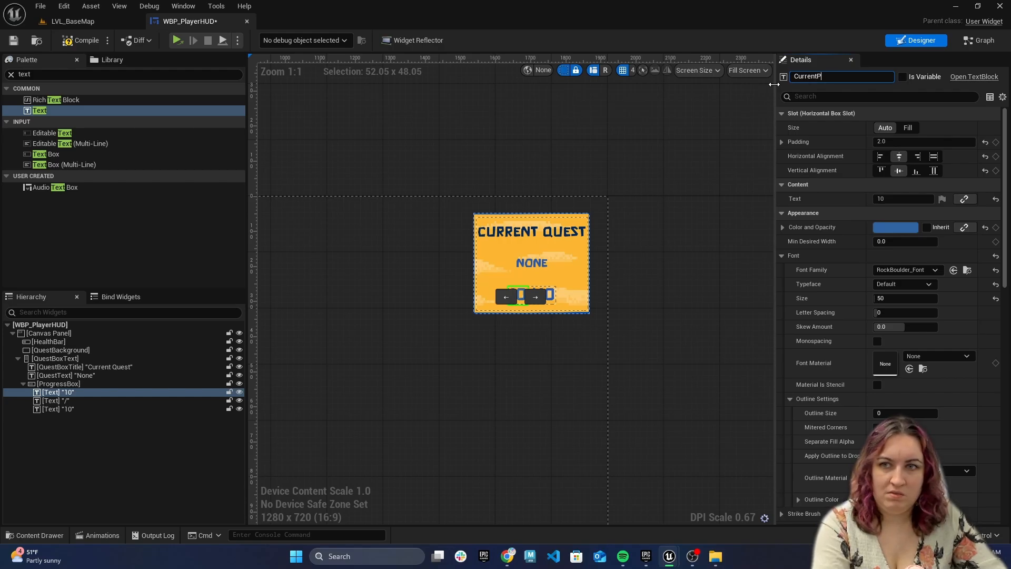
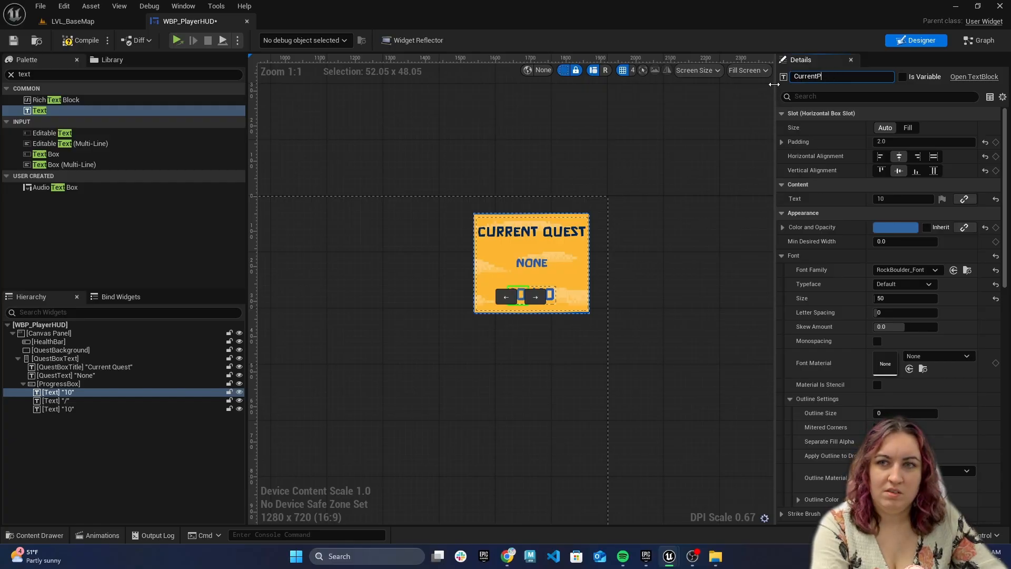
pyautogui.write('NumProgress')
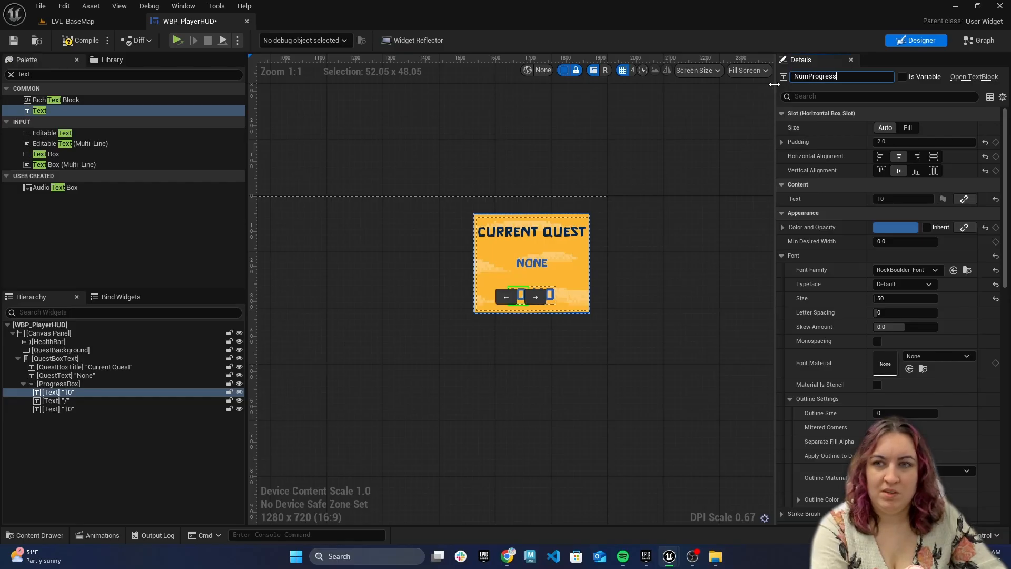
pyautogui.press('Return')
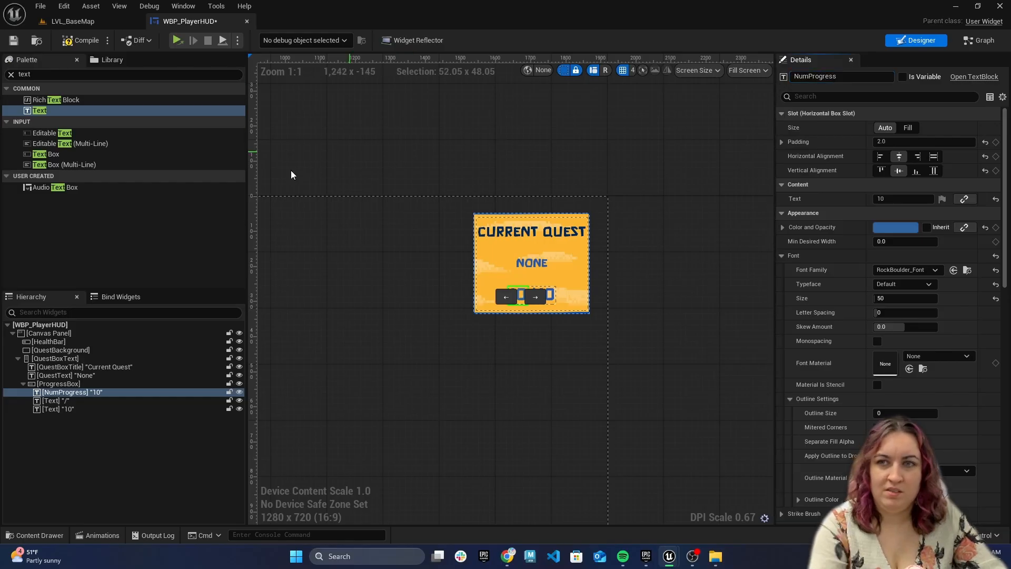
# Step: Rename the last 10 text of the progress row as NumTotal
pyautogui.click(60, 400)
pyautogui.click(46, 410)
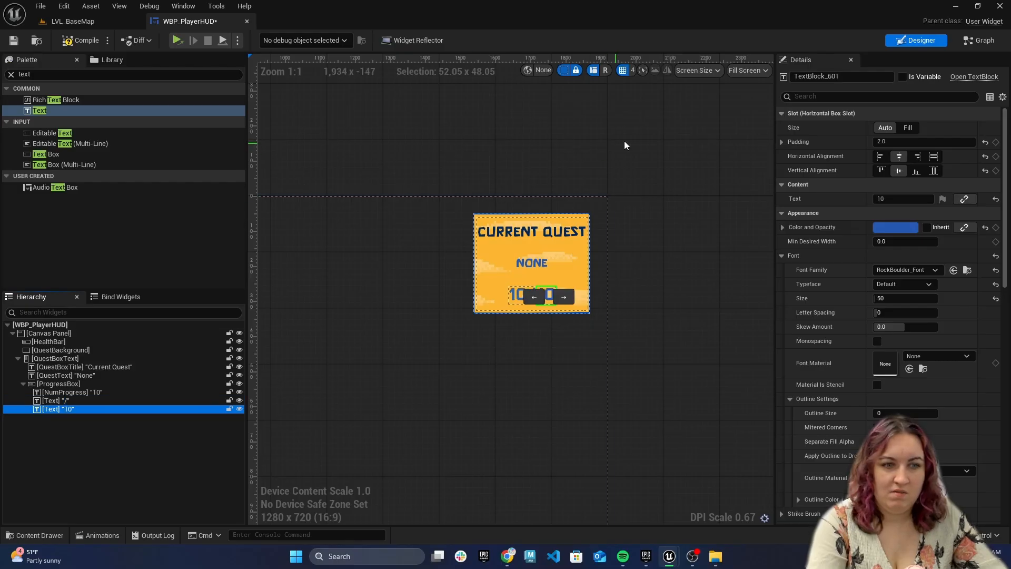
pyautogui.click(805, 80)
pyautogui.moveTo(858, 77); pyautogui.dragTo(773, 81)
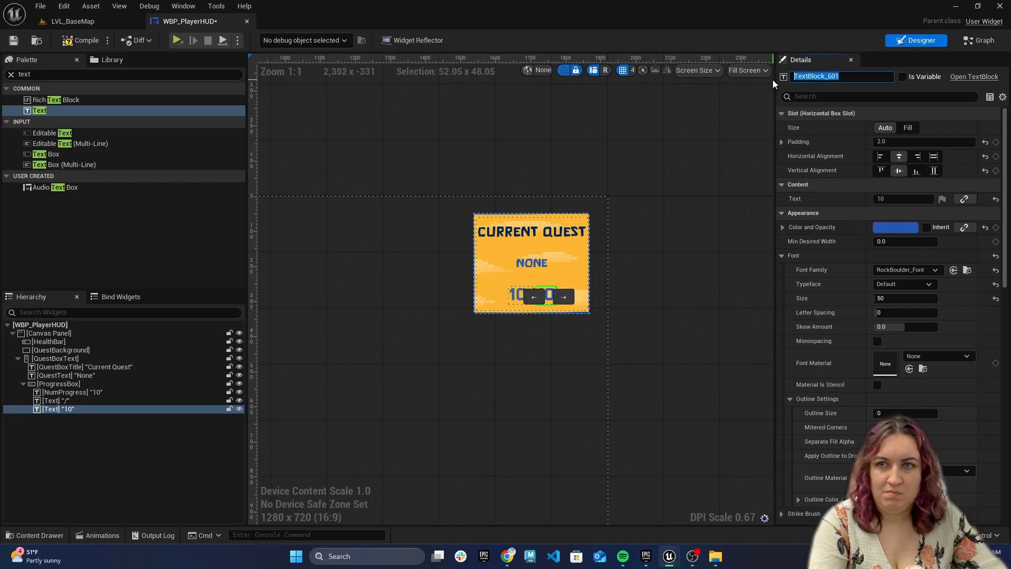
pyautogui.write('NumTotal')
pyautogui.press('Return')
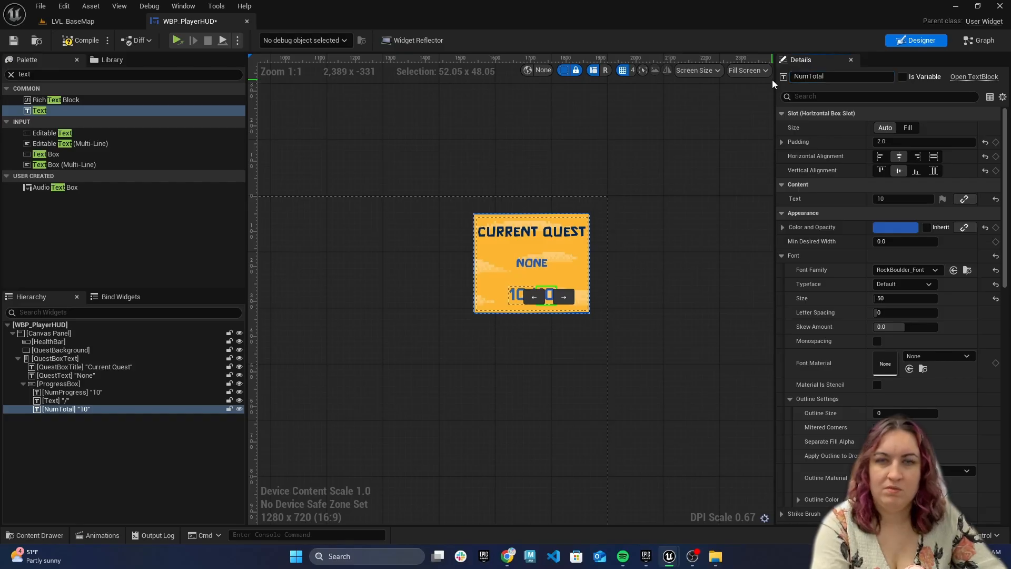
pyautogui.click(482, 352)
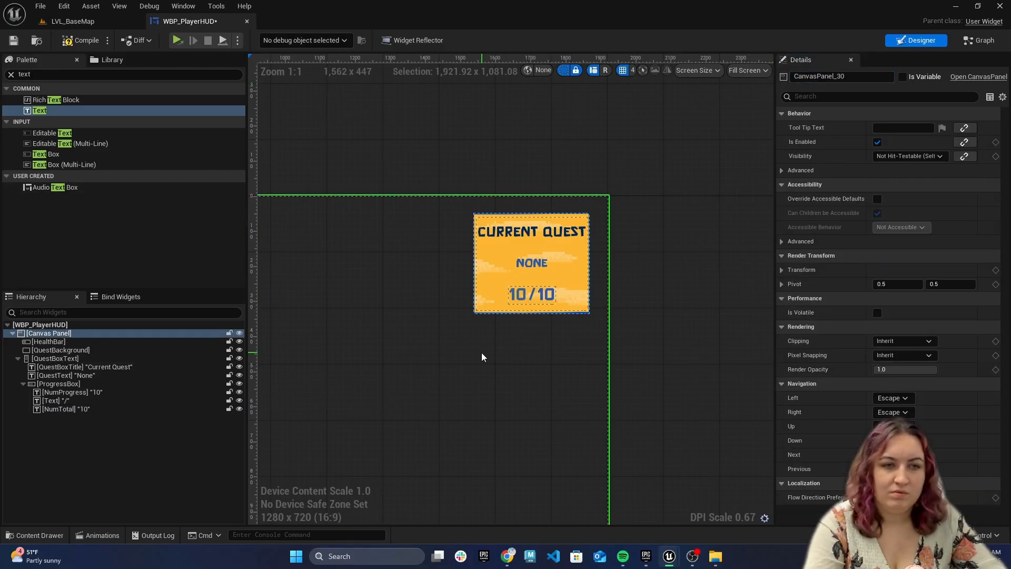
pyautogui.moveTo(466, 346); pyautogui.dragTo(506, 346, button='right')
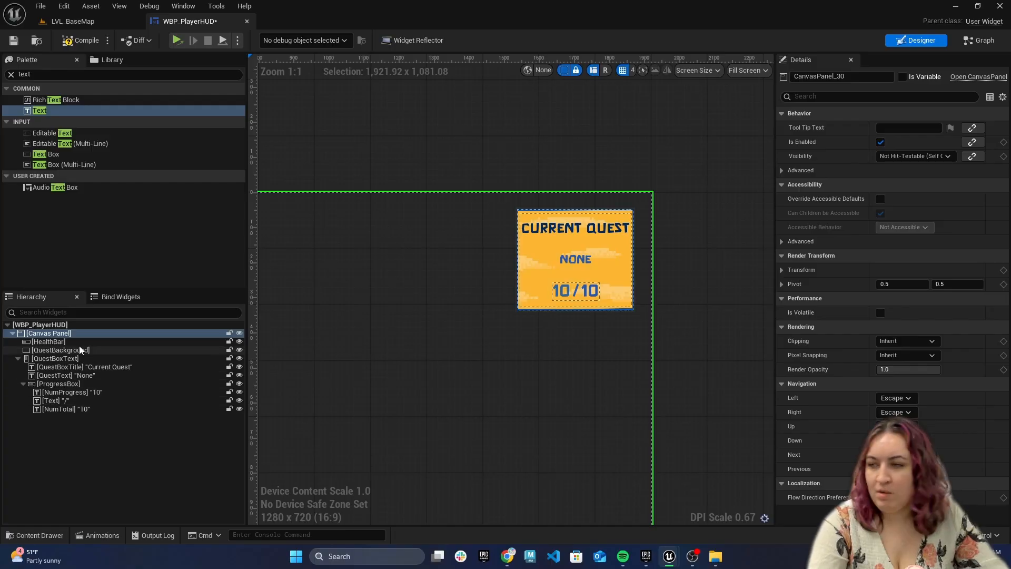
pyautogui.click(83, 410)
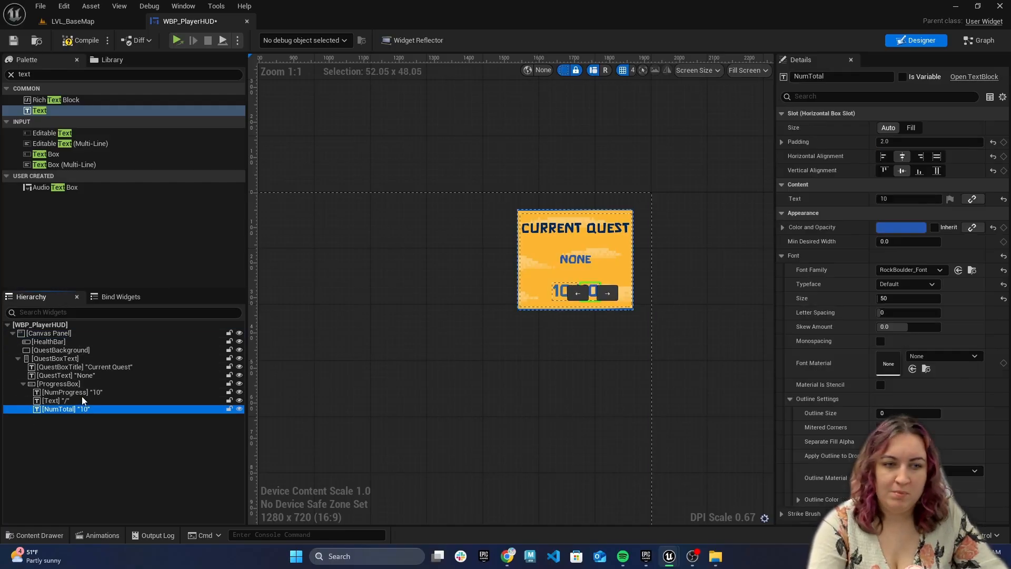
pyautogui.click(82, 393)
pyautogui.click(124, 367)
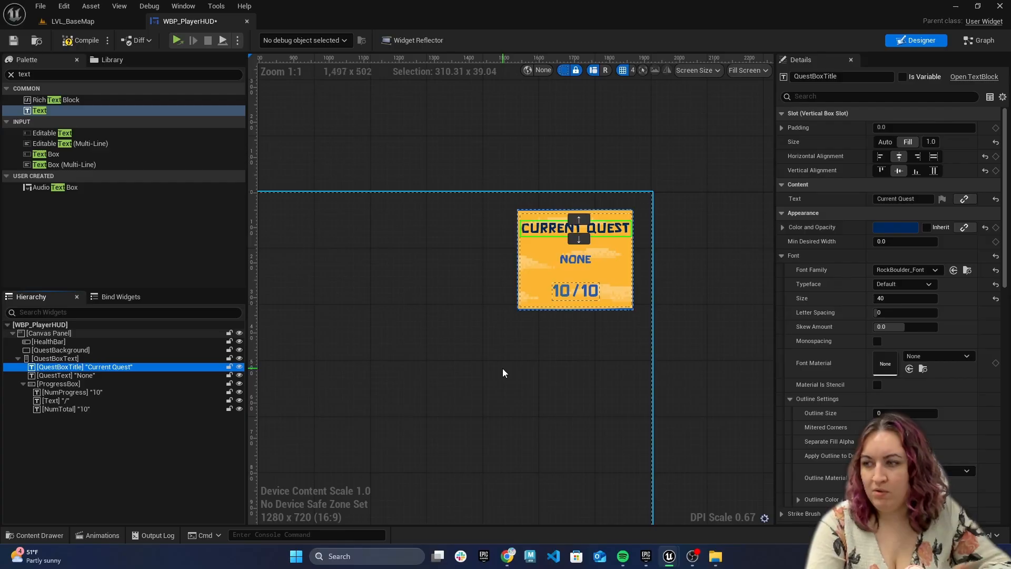
# Step: Save the WBP_PlayerHUD widget with its renamed quest elements
pyautogui.moveTo(494, 369); pyautogui.dragTo(579, 365, button='right')
pyautogui.moveTo(325, 417)
pyautogui.mouseDown(button='right')
pyautogui.moveTo(560, 392)
pyautogui.moveTo(637, 401)
pyautogui.mouseUp(button='right')
pyautogui.moveTo(514, 318); pyautogui.dragTo(485, 338, button='right')
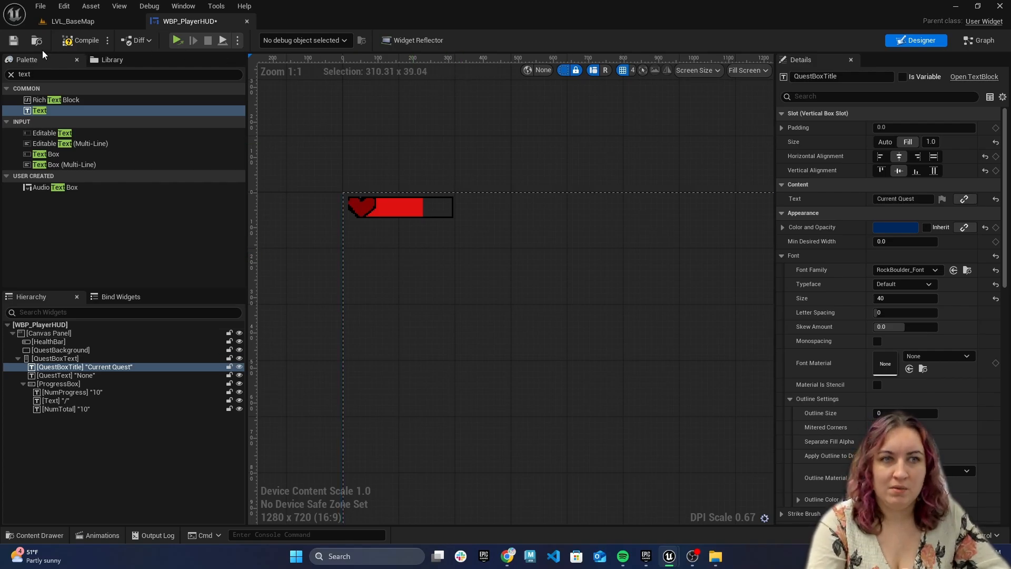
pyautogui.click(13, 41)
pyautogui.scroll(-2, 542, 312)
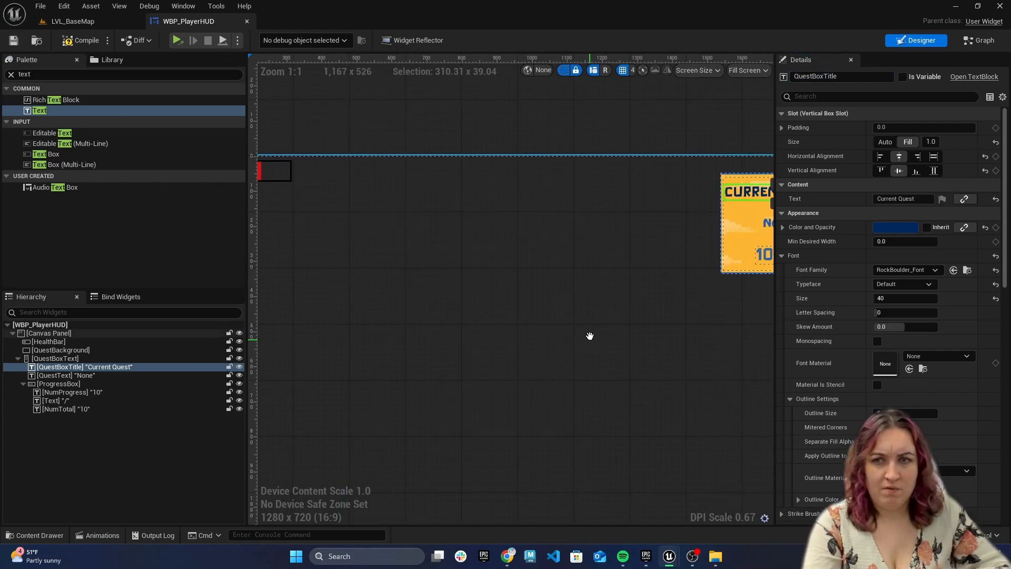
pyautogui.moveTo(557, 315); pyautogui.dragTo(537, 324, button='right')
pyautogui.click(540, 307)
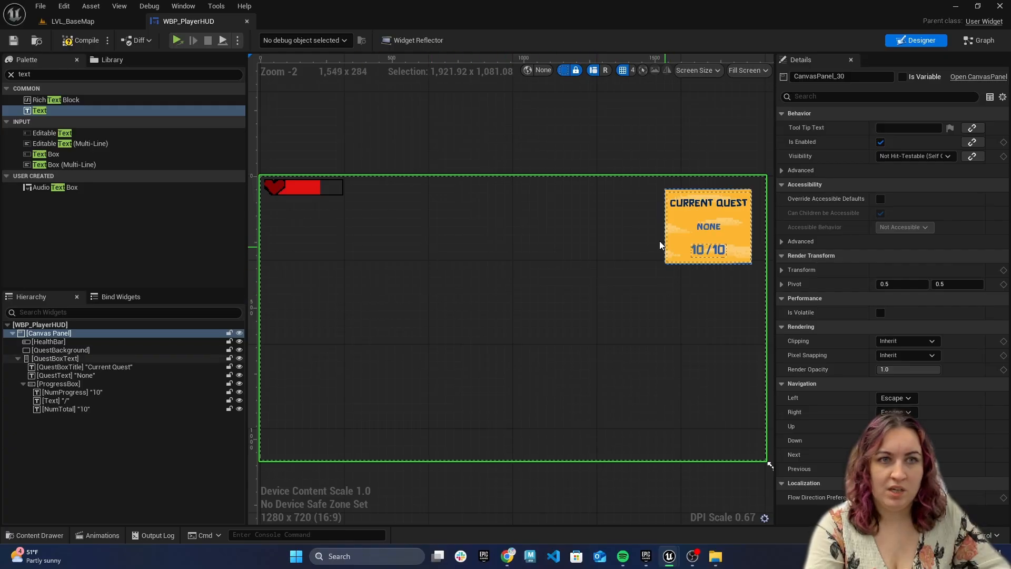
pyautogui.moveTo(488, 287); pyautogui.dragTo(518, 289, button='right')
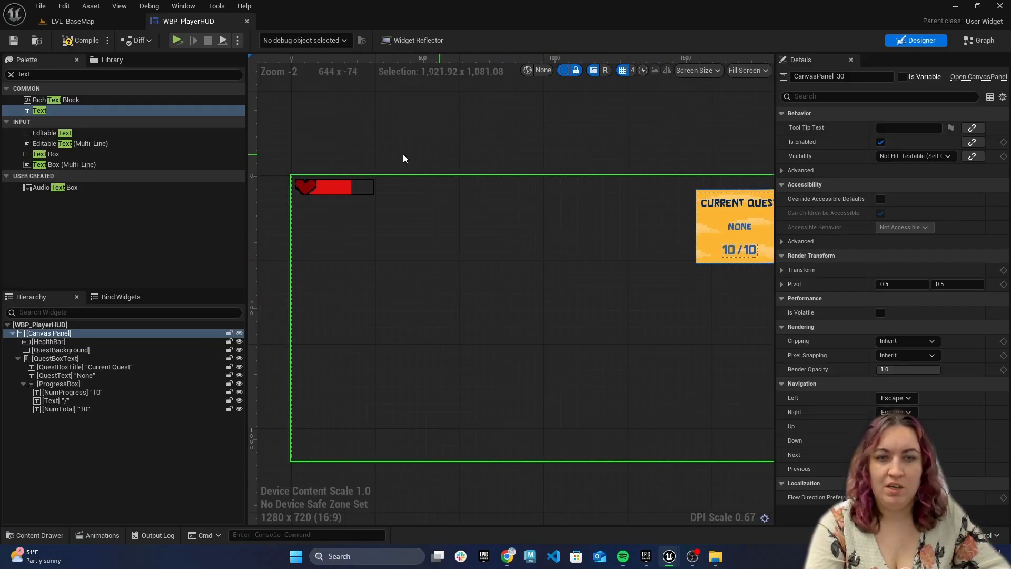
pyautogui.moveTo(571, 330); pyautogui.dragTo(538, 335, button='right')
pyautogui.moveTo(489, 300); pyautogui.dragTo(506, 292, button='right')
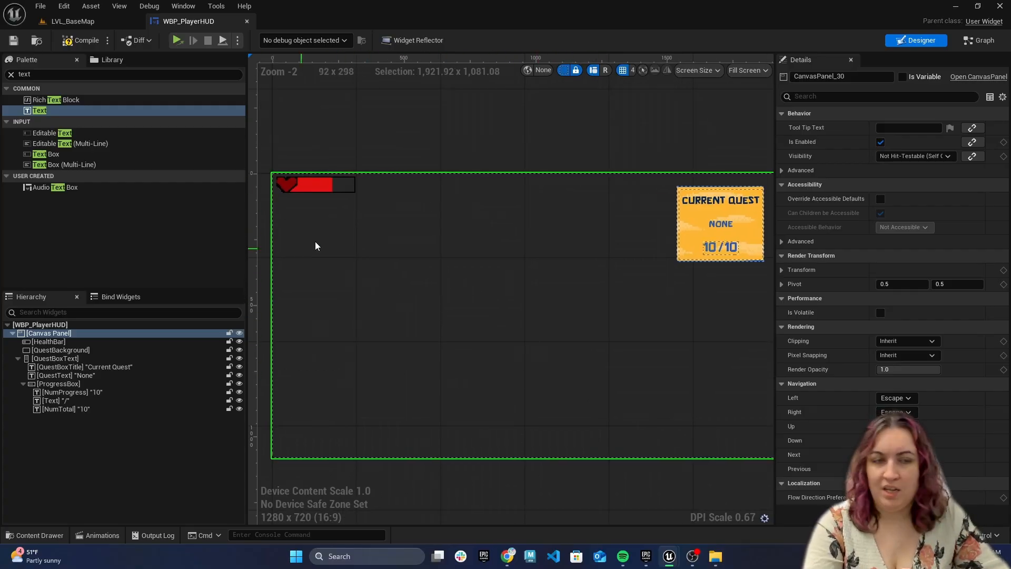
# Step: Return to the LVL_BaseMap level and open the BP_WorldGameMode blueprint from the GameModes content folder
pyautogui.click(69, 23)
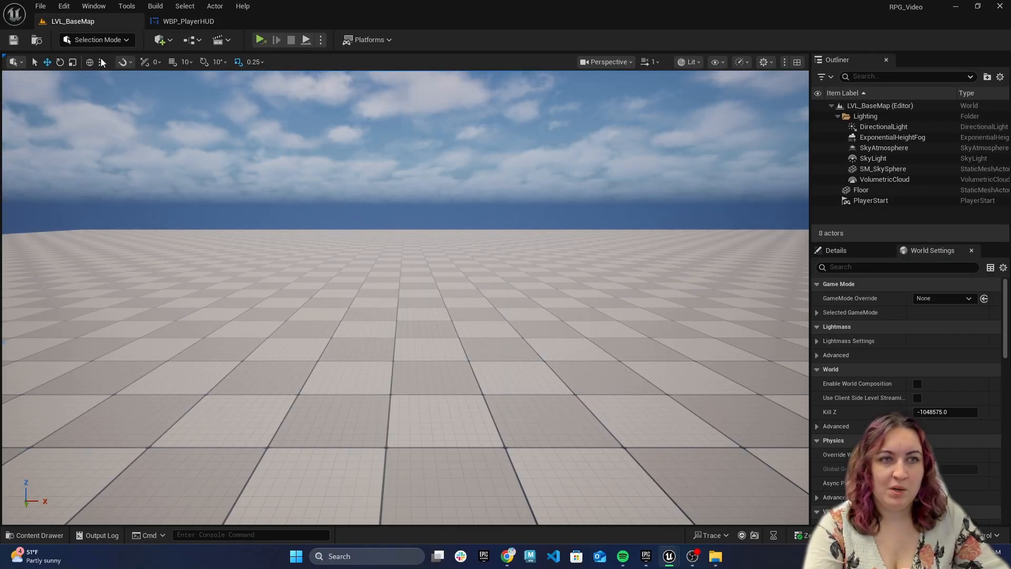
pyautogui.click(34, 536)
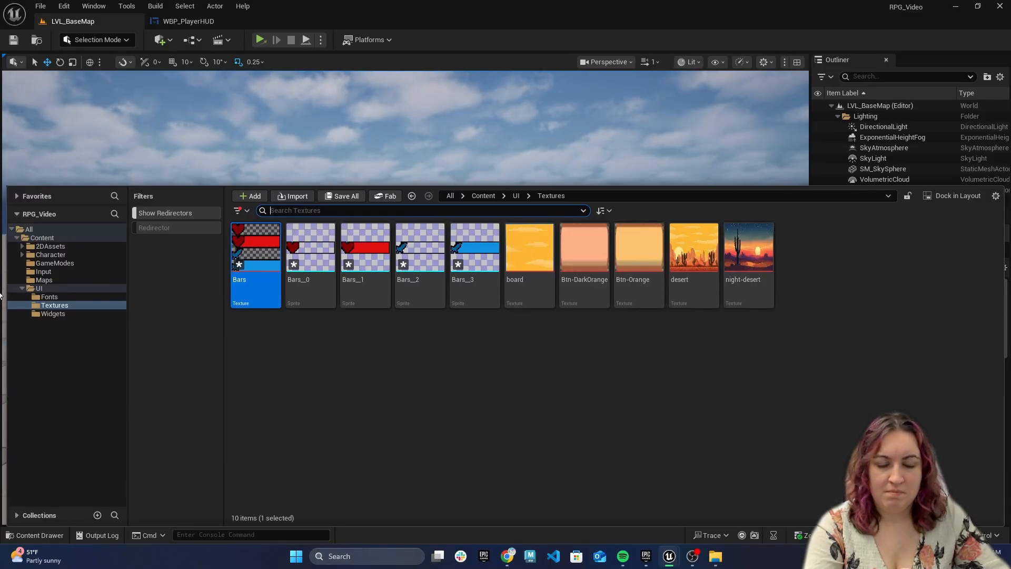
pyautogui.click(42, 237)
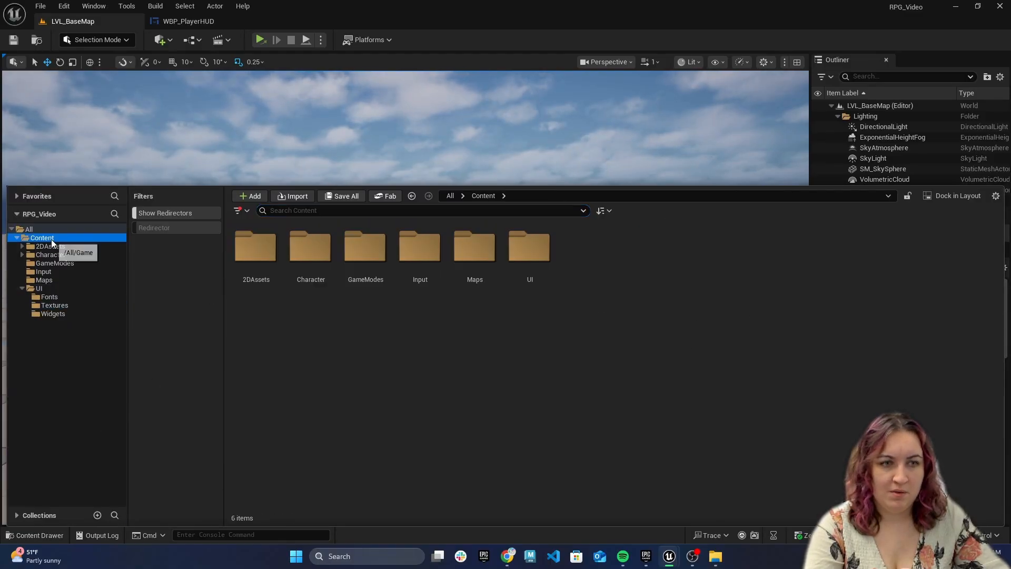
pyautogui.doubleClick(386, 258)
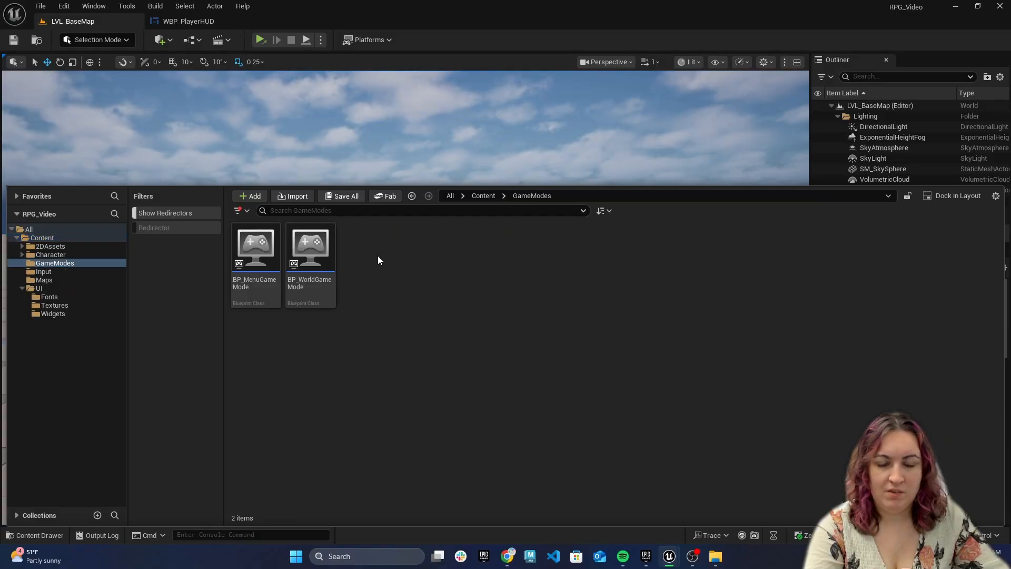
pyautogui.doubleClick(312, 271)
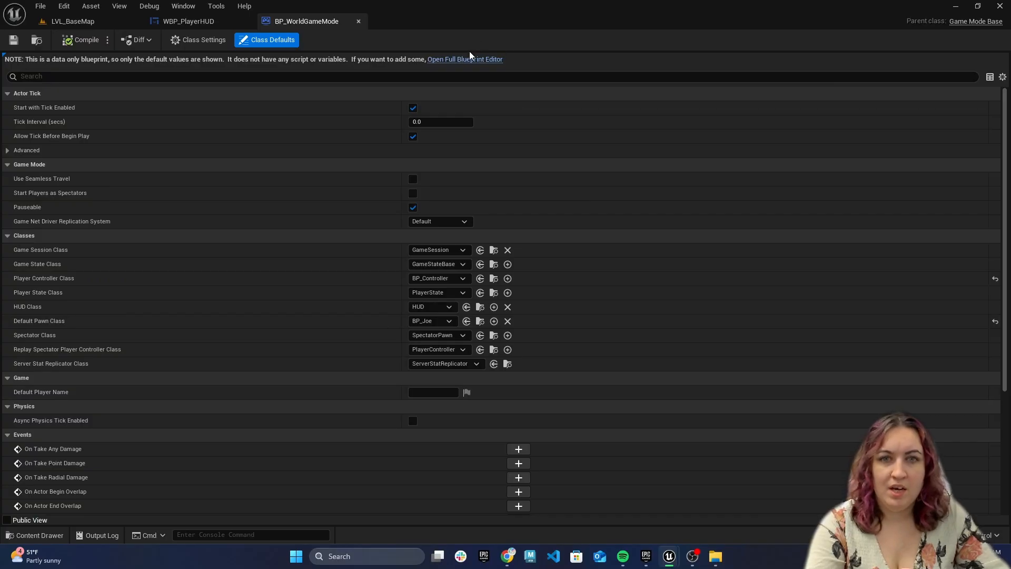
# Step: Open the full Blueprint editor for BP_WorldGameMode and delete the Event Tick node from the event graph
pyautogui.click(465, 59)
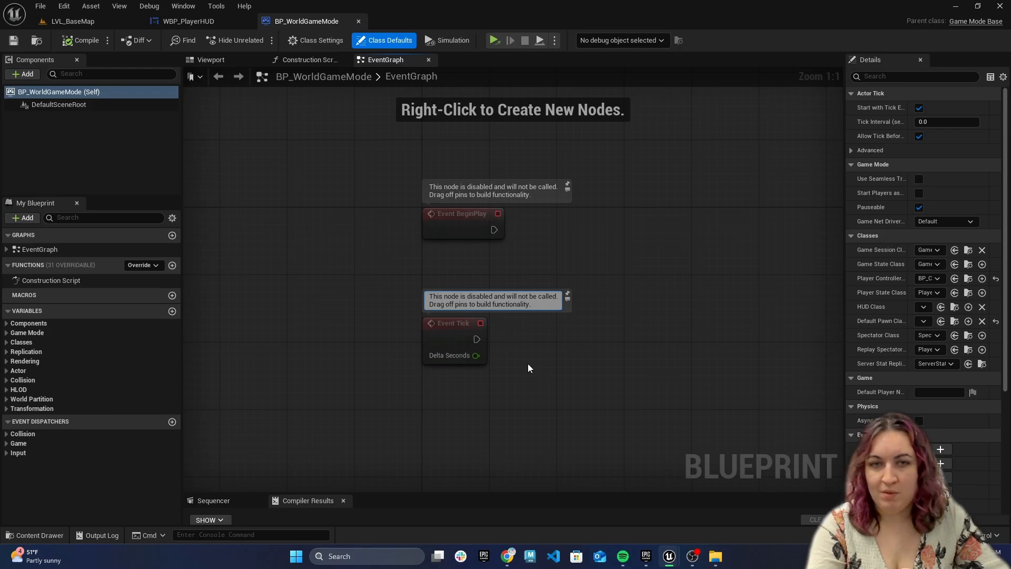
pyautogui.moveTo(517, 374); pyautogui.dragTo(352, 308)
pyautogui.press('Delete')
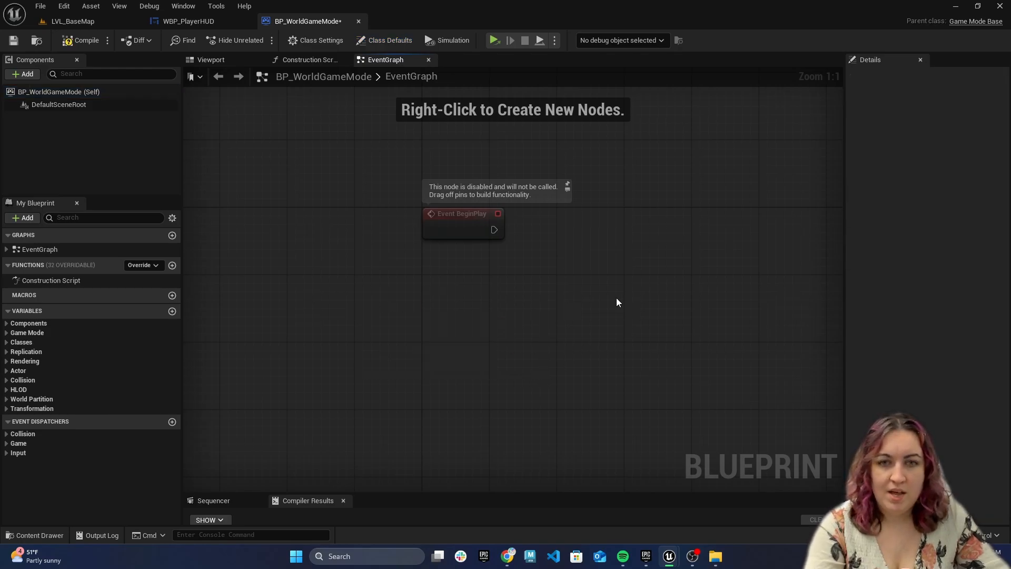
# Step: Add a Create Widget node driven by Event BeginPlay and align it with the event
pyautogui.scroll(3, 524, 263)
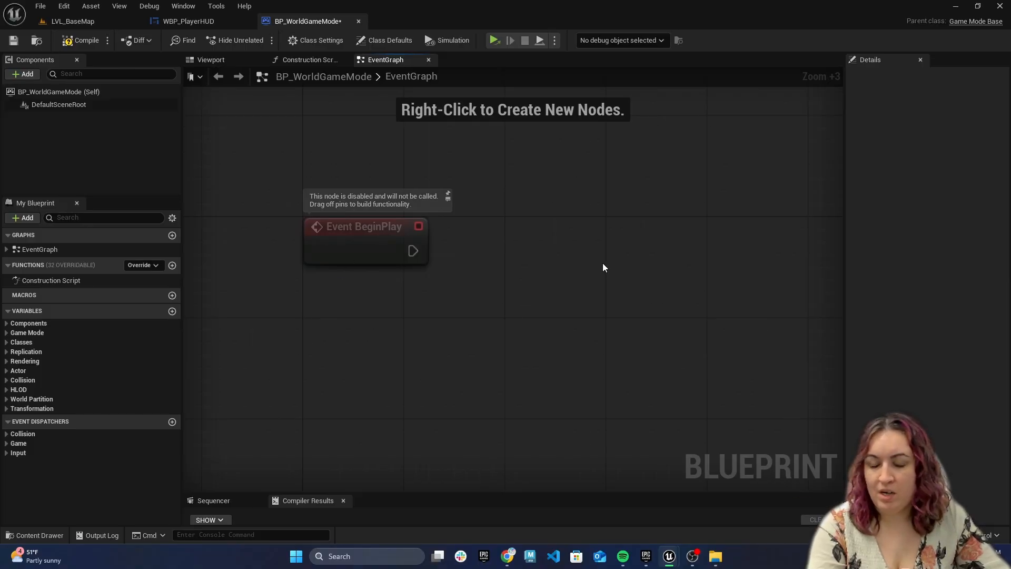
pyautogui.moveTo(413, 251); pyautogui.dragTo(499, 248)
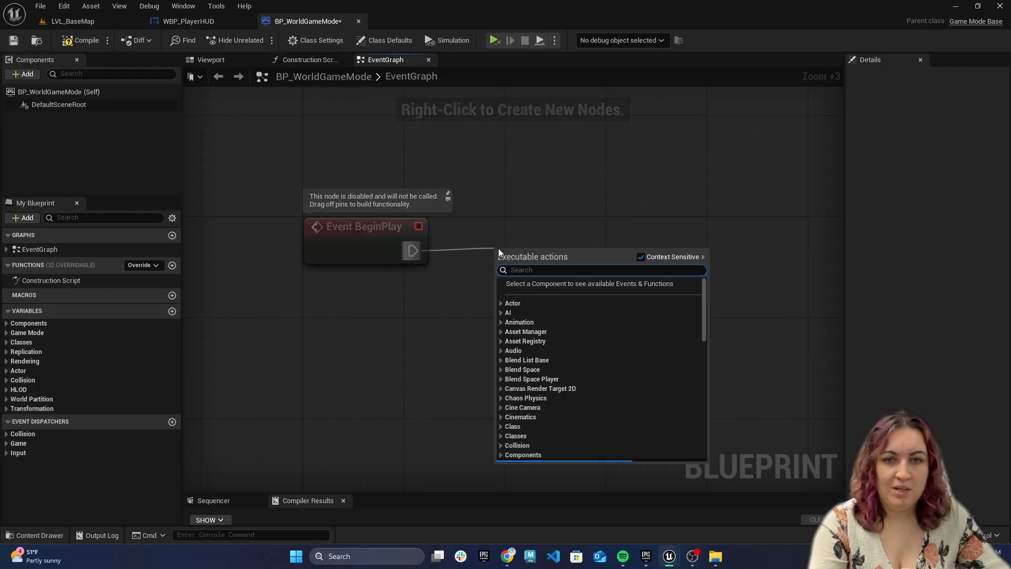
pyautogui.write('create widget')
pyautogui.press('Return')
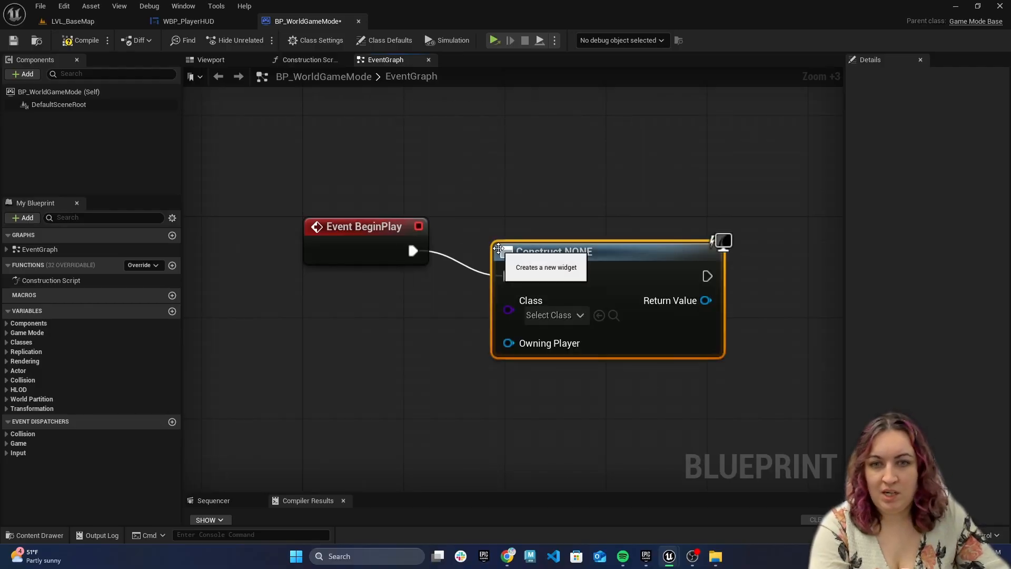
pyautogui.moveTo(536, 264); pyautogui.dragTo(532, 235)
pyautogui.moveTo(686, 420); pyautogui.dragTo(626, 415, button='right')
# Step: Set the Create Widget node's class to WBP_PlayerHUD
pyautogui.click(517, 285)
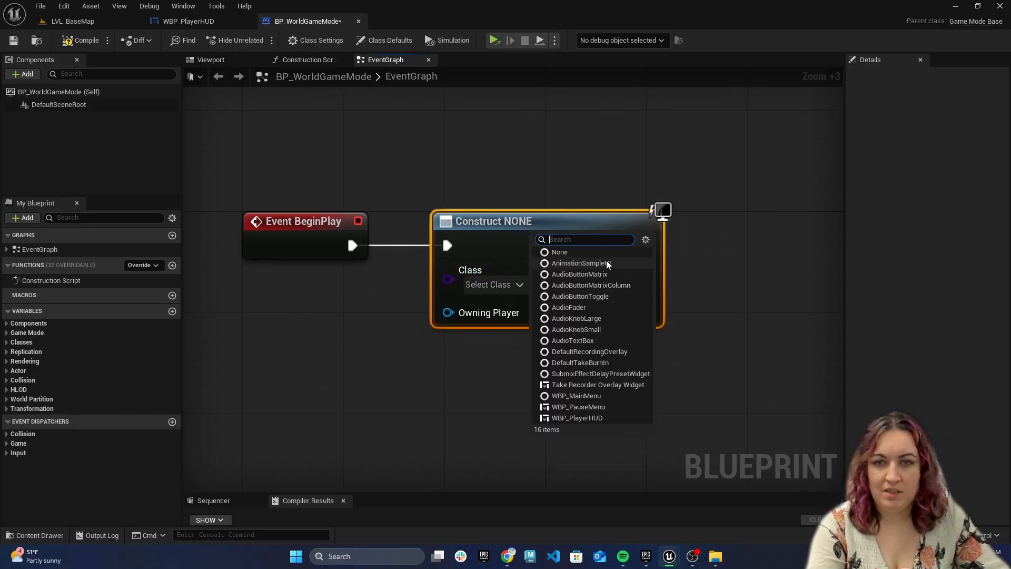
pyautogui.write('hud')
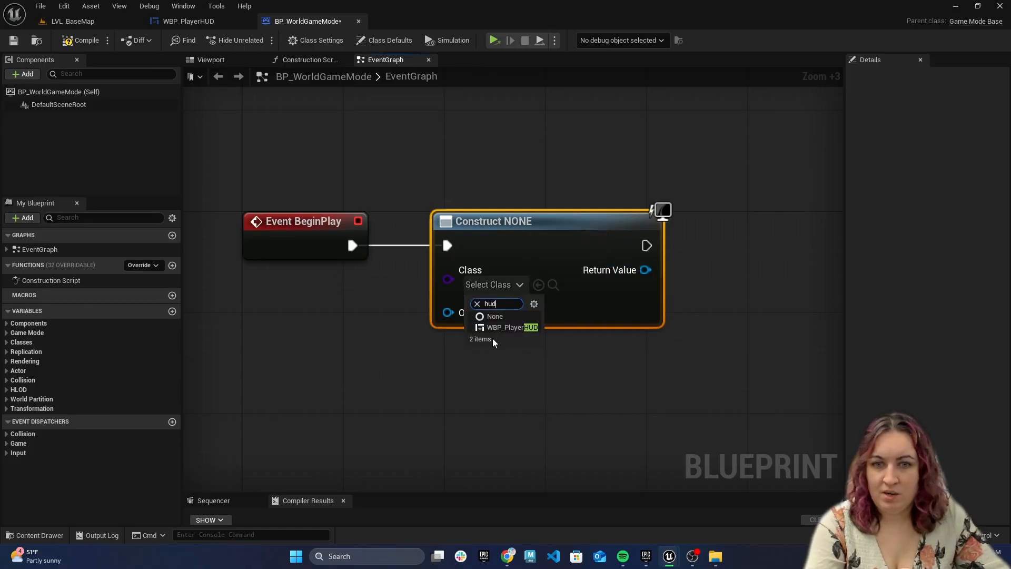
pyautogui.click(503, 327)
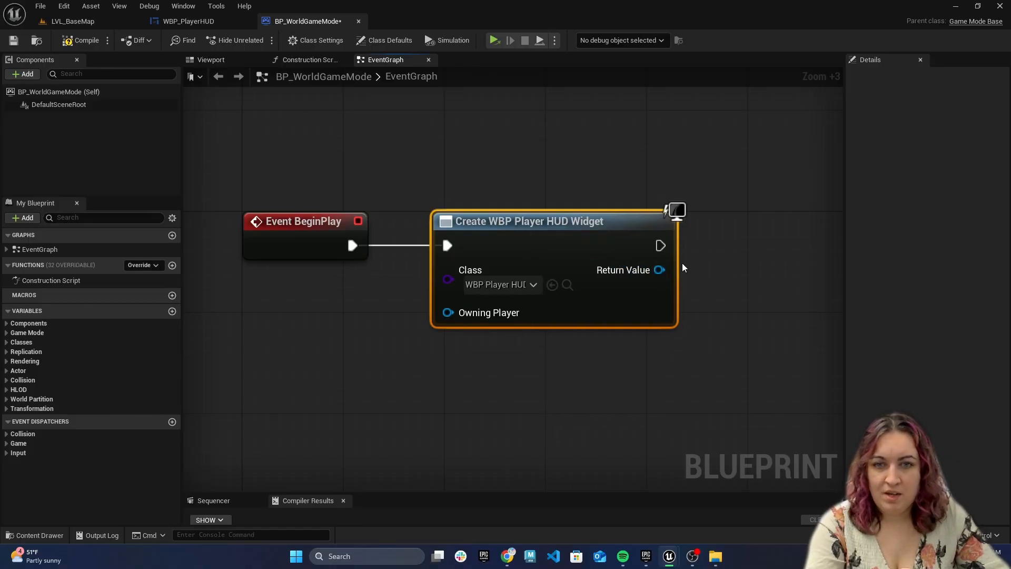
# Step: Add an Add to Viewport node from the HUD widget's Return Value and line it up with the Create Widget node
pyautogui.moveTo(659, 270); pyautogui.dragTo(736, 279)
pyautogui.write('add to viewport')
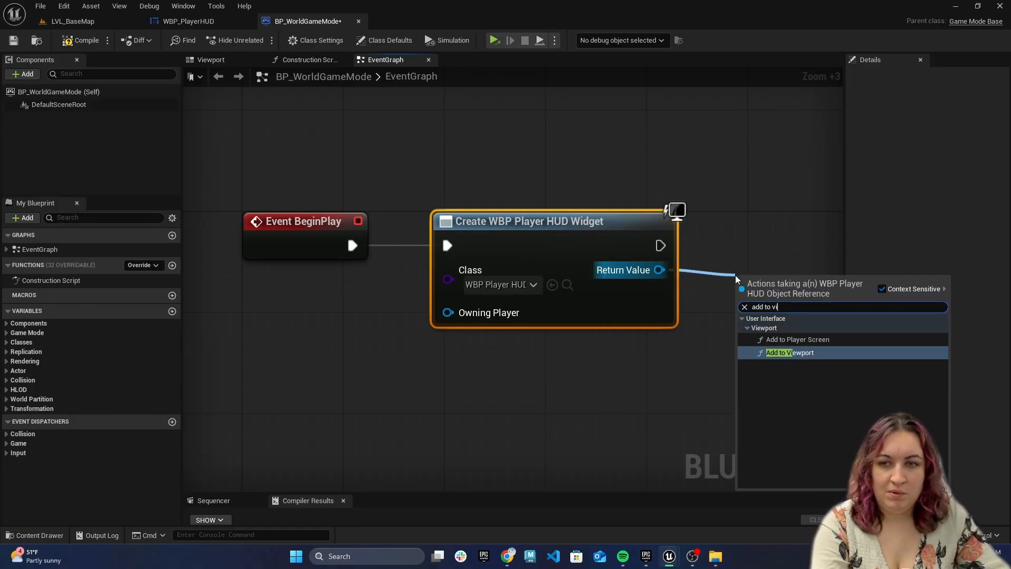
pyautogui.press('Return')
pyautogui.moveTo(778, 255); pyautogui.dragTo(626, 264, button='right')
pyautogui.moveTo(641, 307); pyautogui.dragTo(644, 244)
# Step: Compile and save the BP_WorldGameMode blueprint
pyautogui.moveTo(608, 375); pyautogui.dragTo(726, 372, button='right')
pyautogui.click(80, 40)
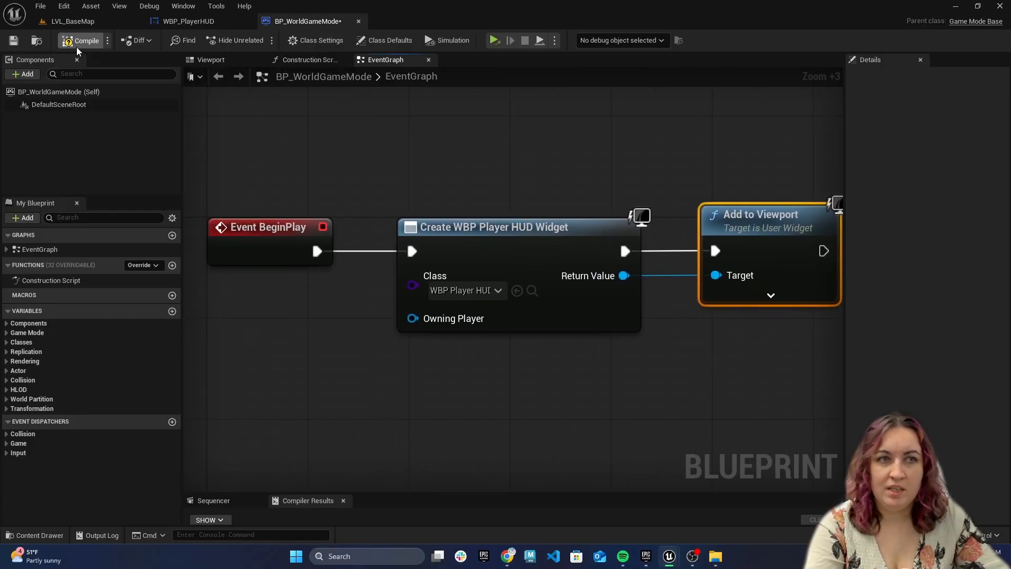
pyautogui.click(13, 40)
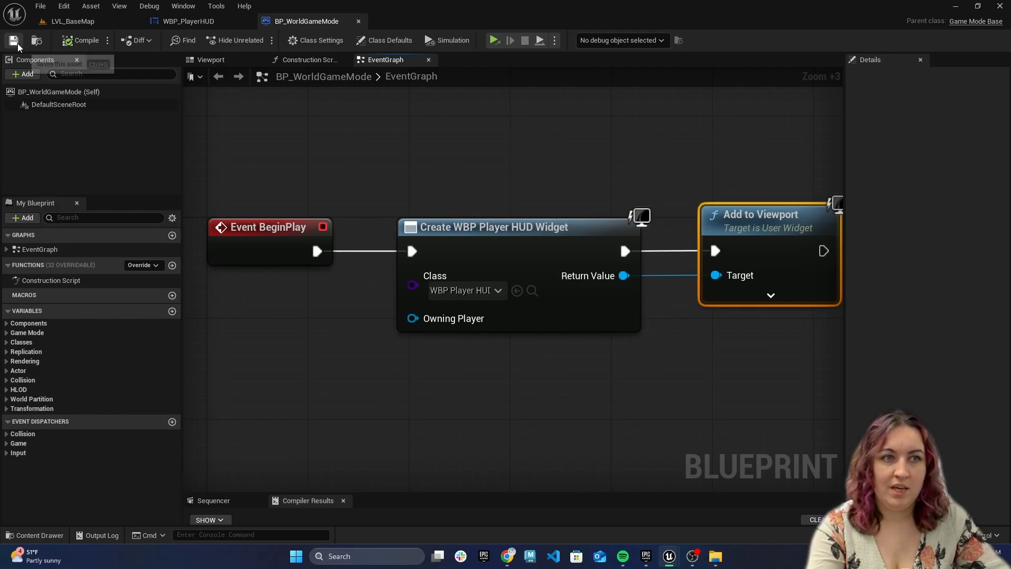
# Step: Play the LVL_BaseMap level using the Selected Viewport mode
pyautogui.click(82, 21)
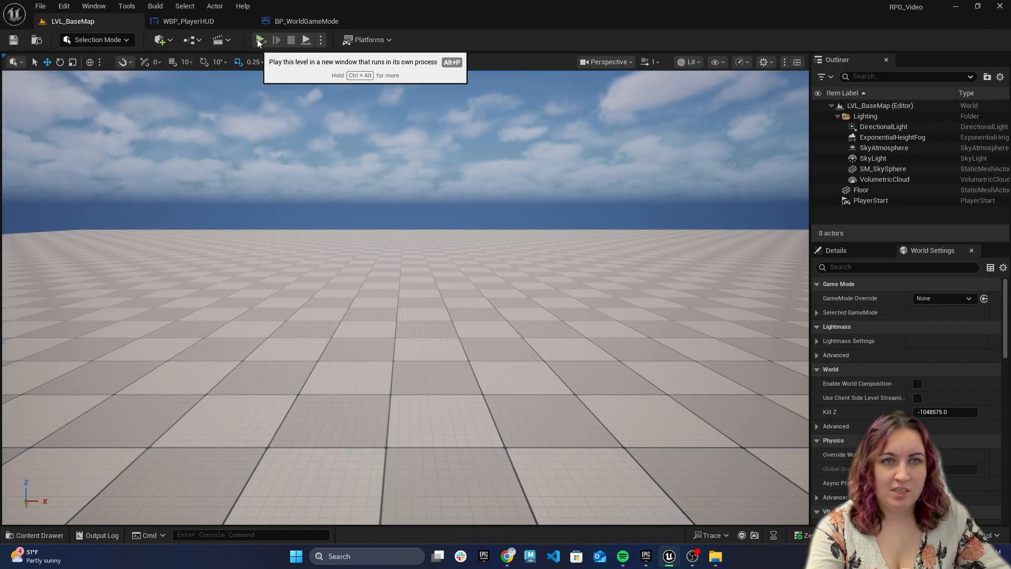
pyautogui.click(321, 40)
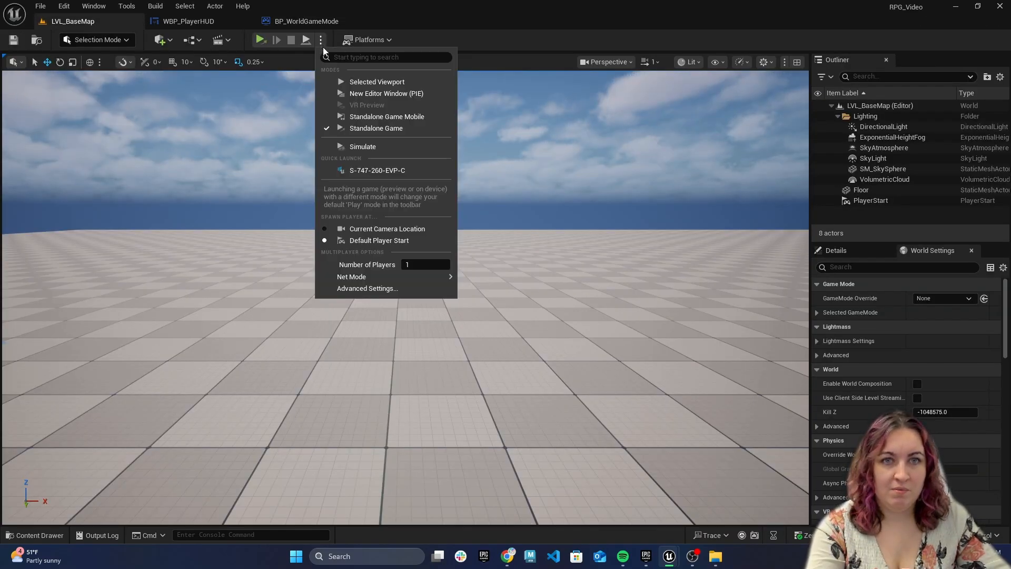
pyautogui.click(356, 80)
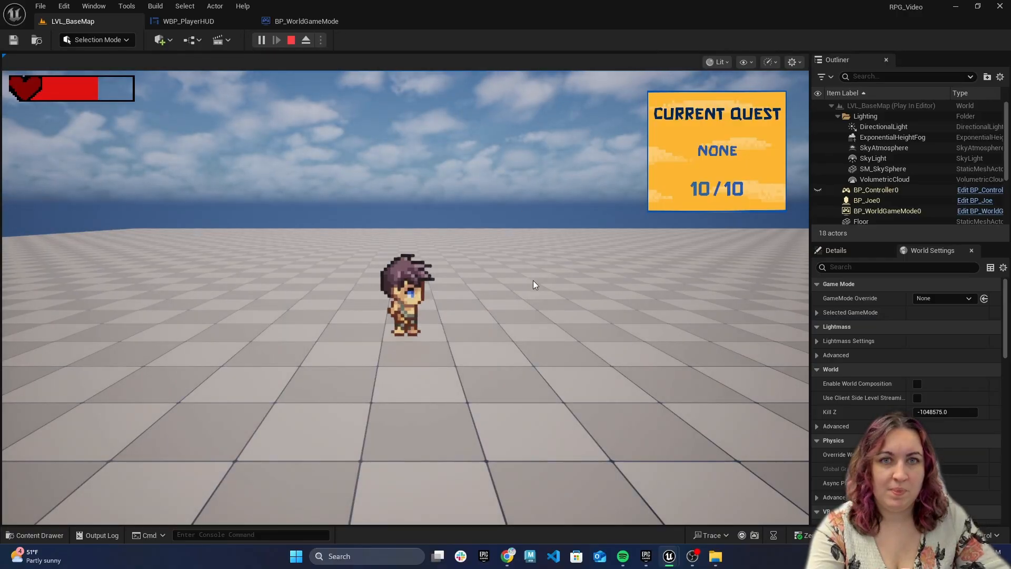
# Step: Walk the character around in several directions to check the health bar and quest board in play, and stop the session
pyautogui.click(534, 283)
pyautogui.press('s')
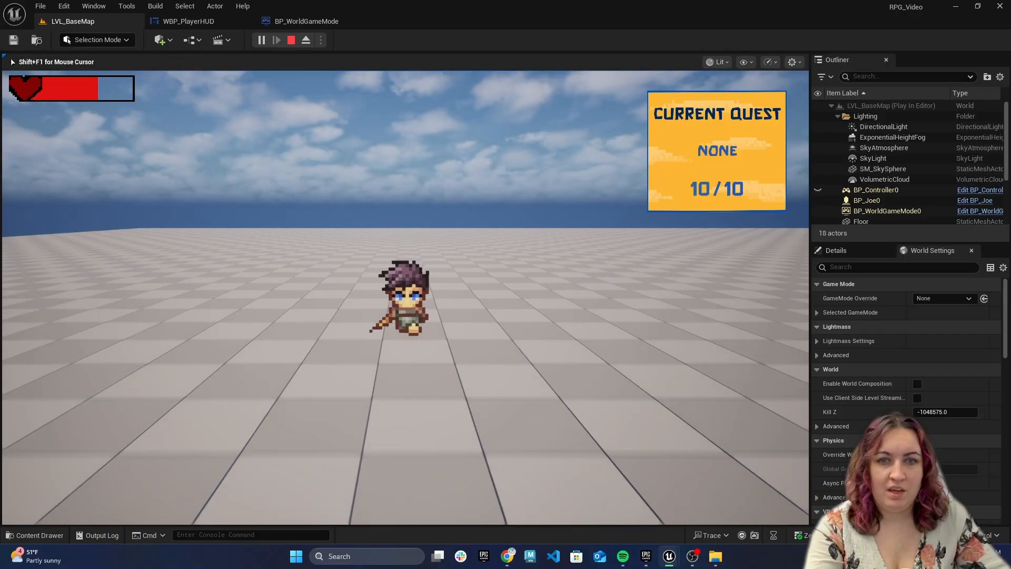
pyautogui.press('d')
pyautogui.press('w')
pyautogui.press('s')
pyautogui.press('w')
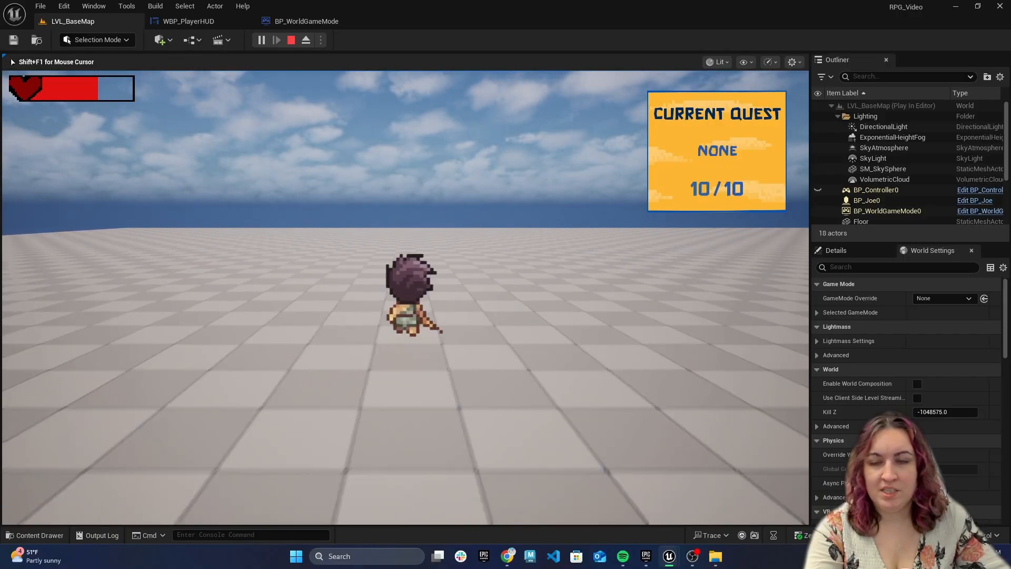
pyautogui.press('a')
pyautogui.press('d')
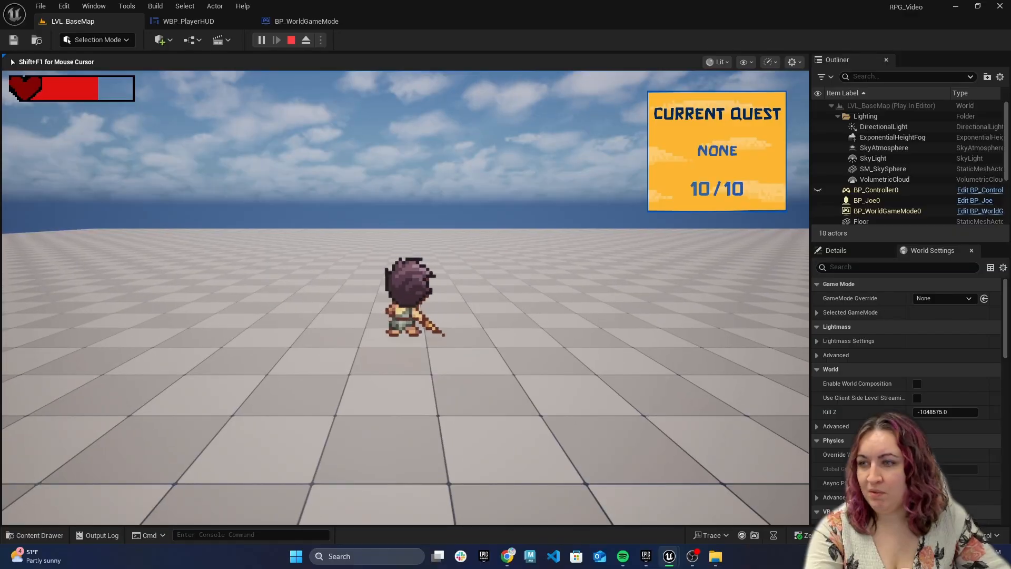
pyautogui.press('Escape')
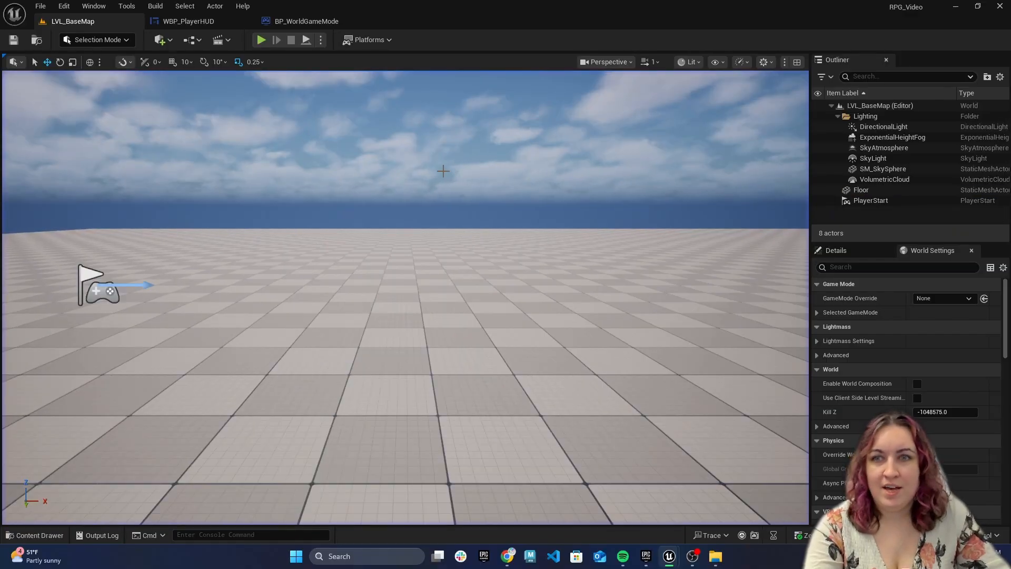